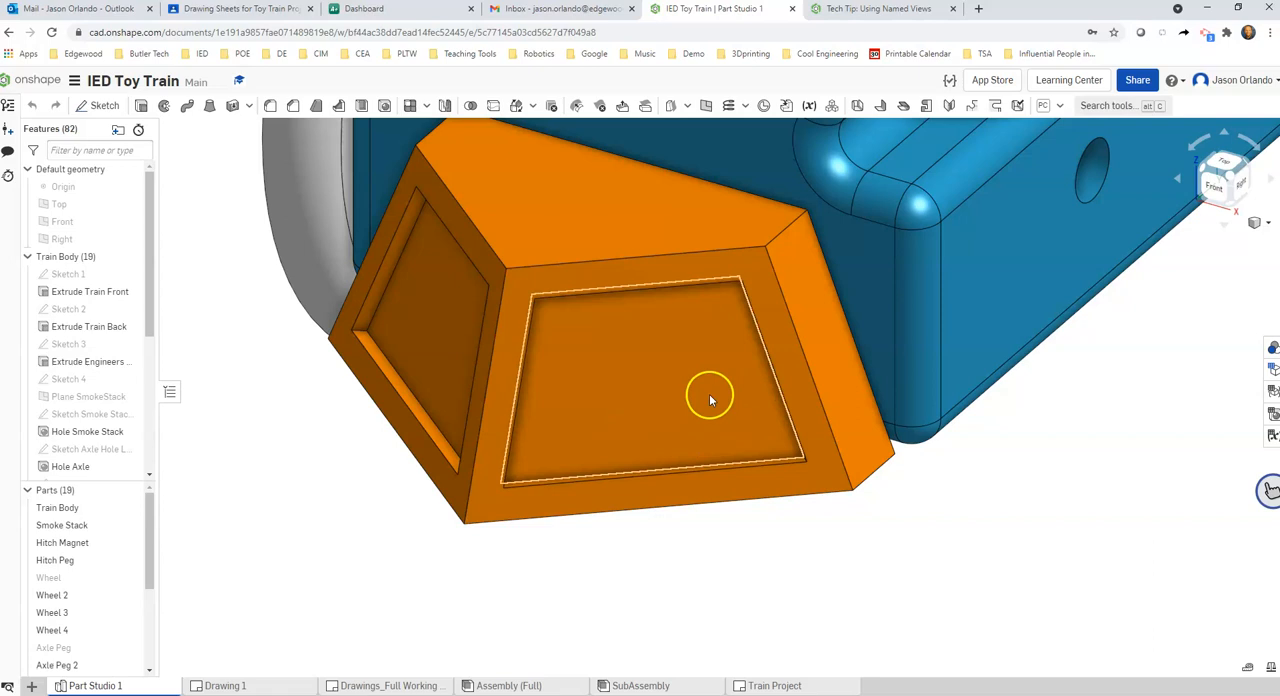
# Examine the cow catcher from the front view and an angled view, checking its recessed side panels and bottom edge
pyautogui.scroll(-2, 620, 351)
pyautogui.click(1221, 184)
pyautogui.scroll(3, 757, 600)
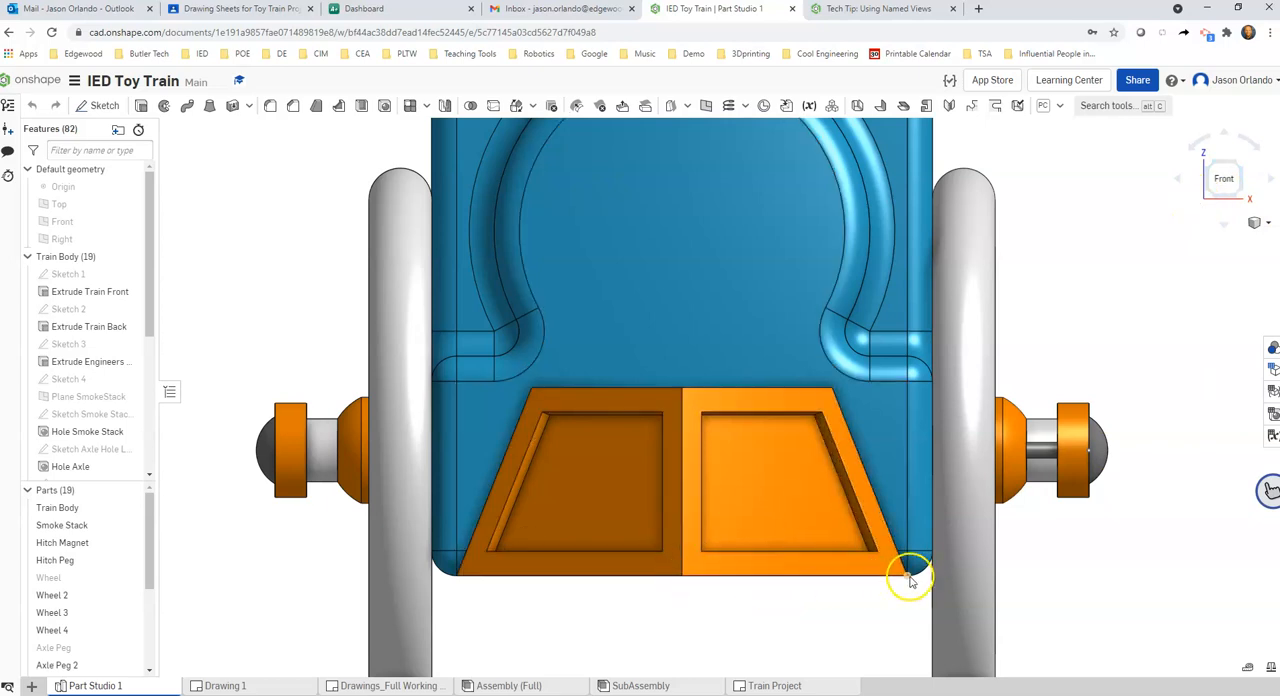
pyautogui.click(705, 577)
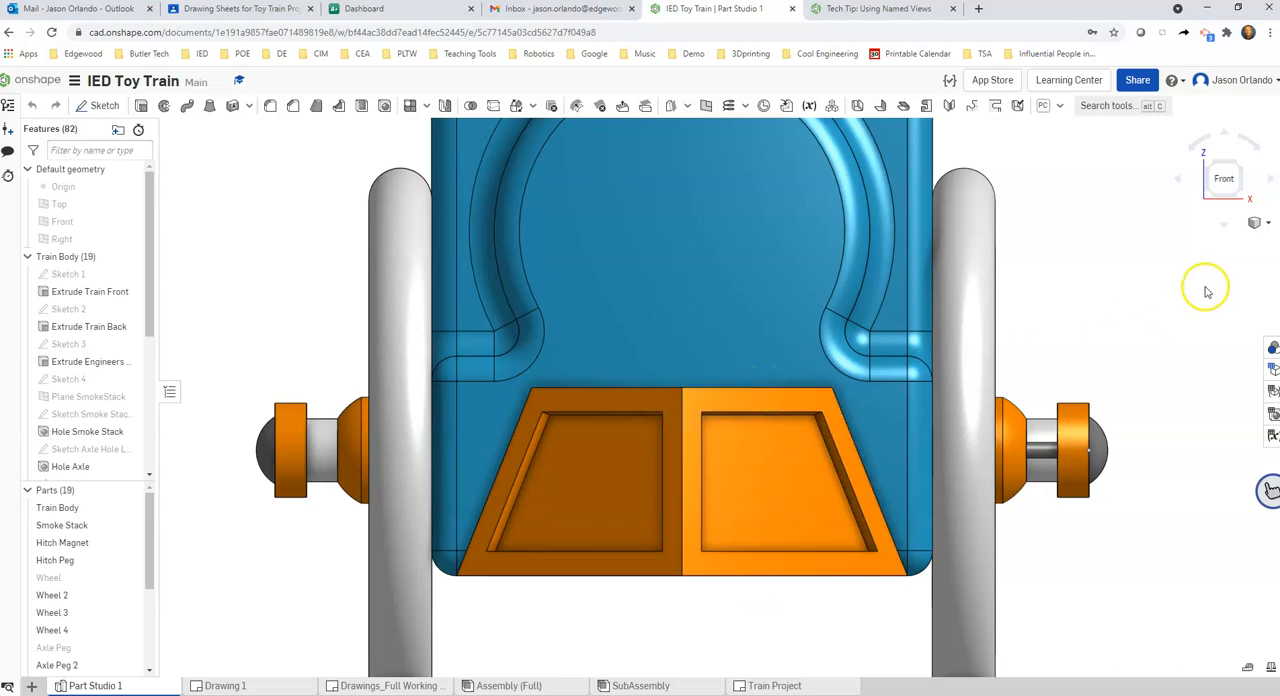
pyautogui.scroll(3, 835, 514)
pyautogui.moveTo(820, 640); pyautogui.dragTo(788, 487, button='right')
pyautogui.moveTo(880, 578); pyautogui.dragTo(884, 628, button='right')
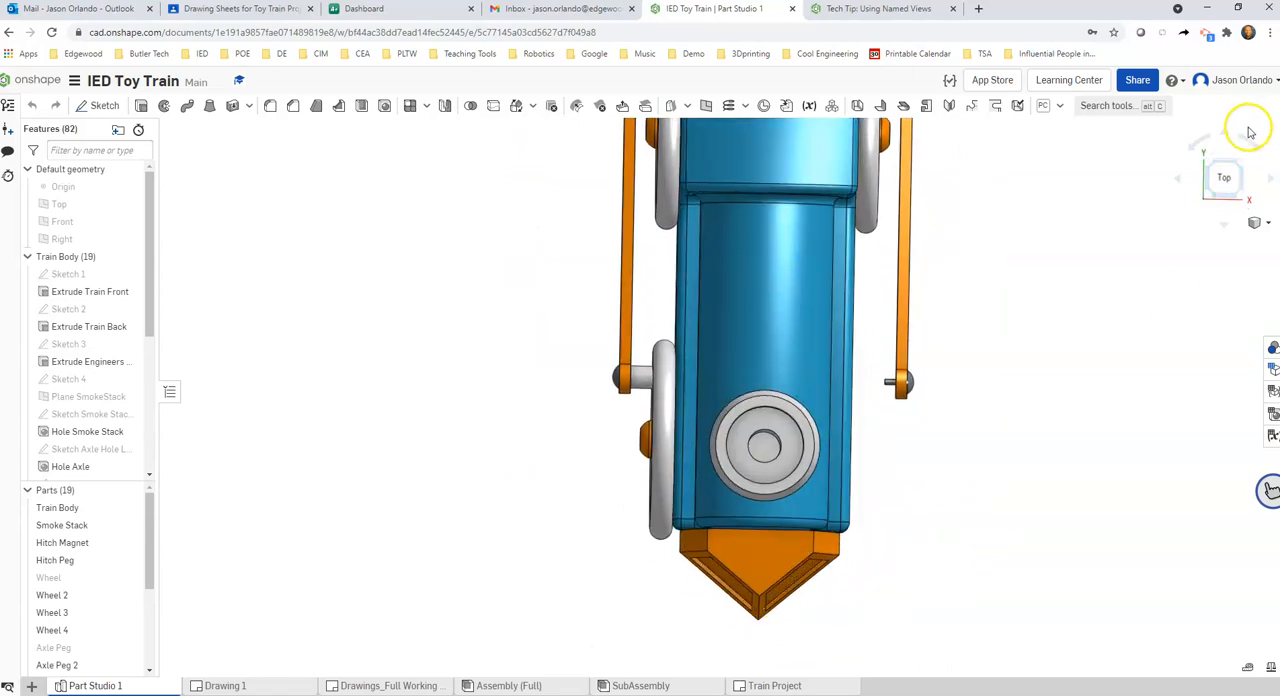
# View the cow catcher from the top and measure the length of its slanted lower front edge
pyautogui.click(1223, 177)
pyautogui.scroll(8, 707, 636)
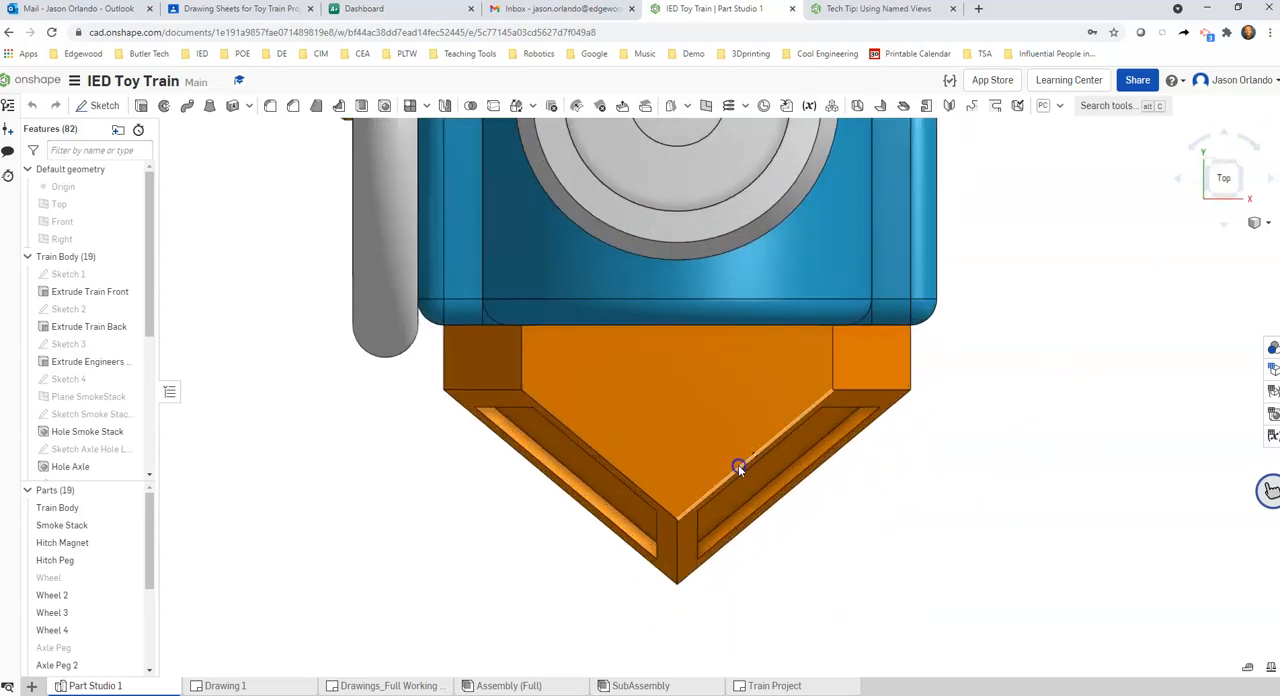
pyautogui.click(737, 464)
pyautogui.click(814, 565)
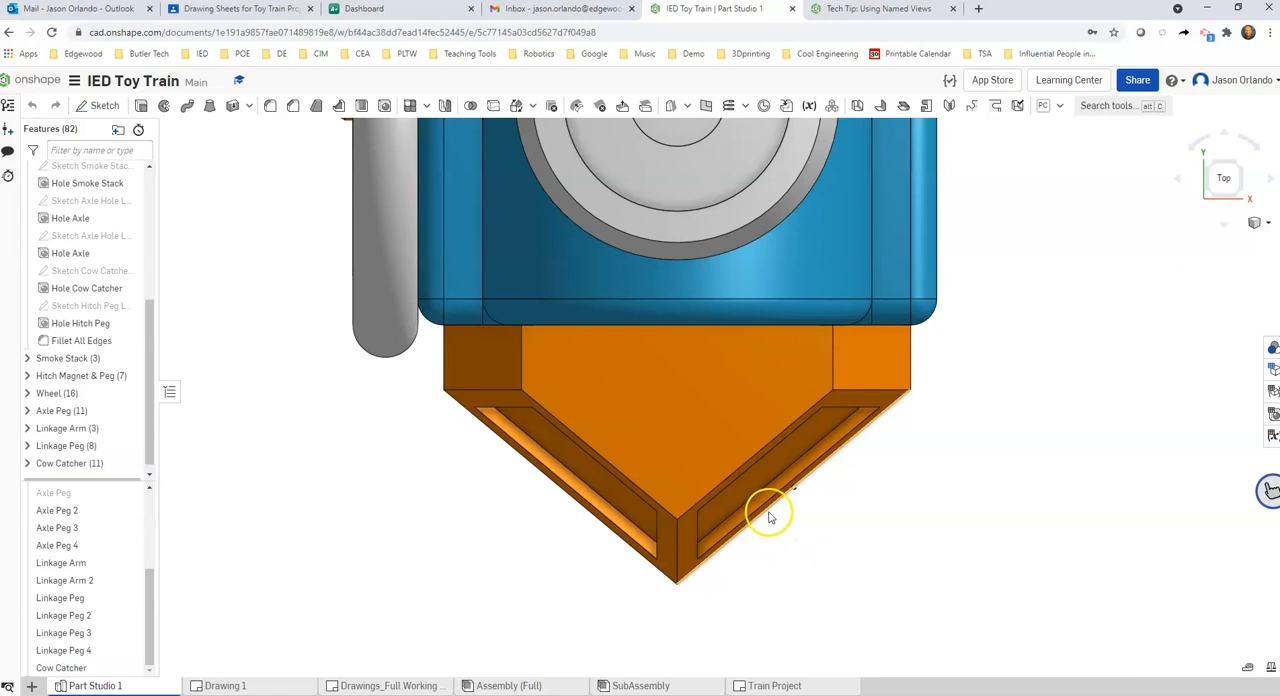
pyautogui.click(772, 518)
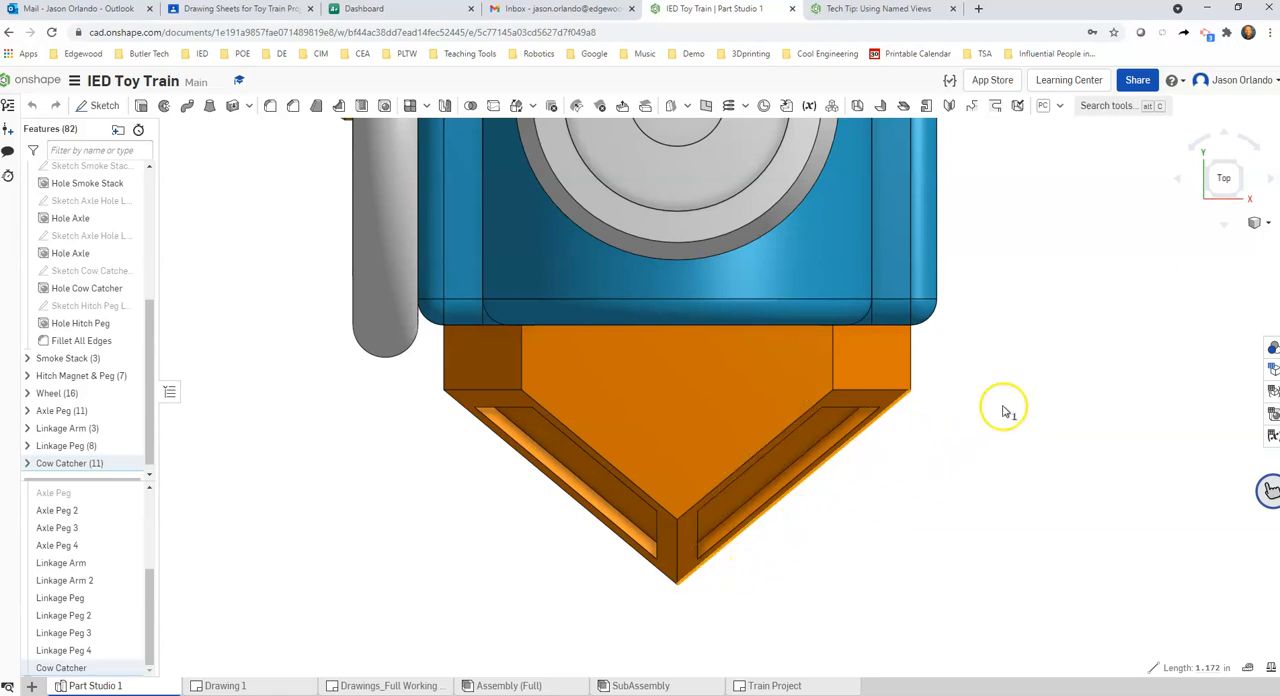
# Return to the front view and inspect how the cow catcher's angled faces and lower edge appear
pyautogui.click(1224, 226)
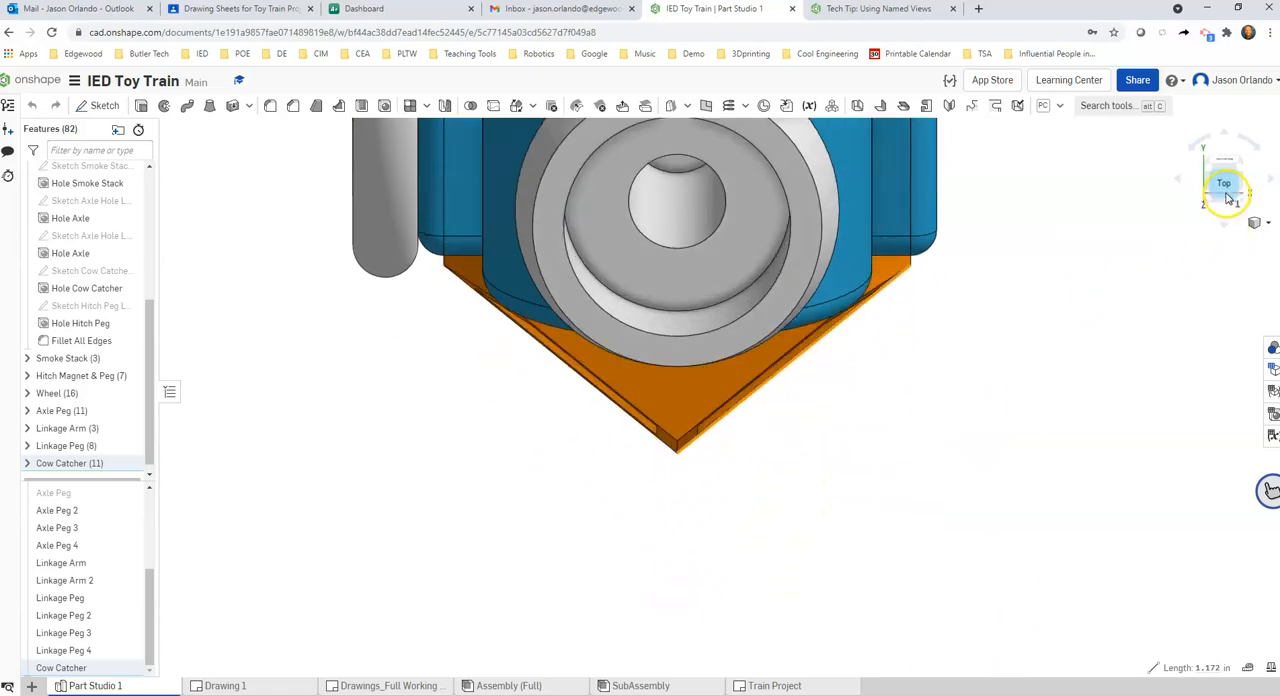
pyautogui.click(1226, 172)
pyautogui.click(1226, 193)
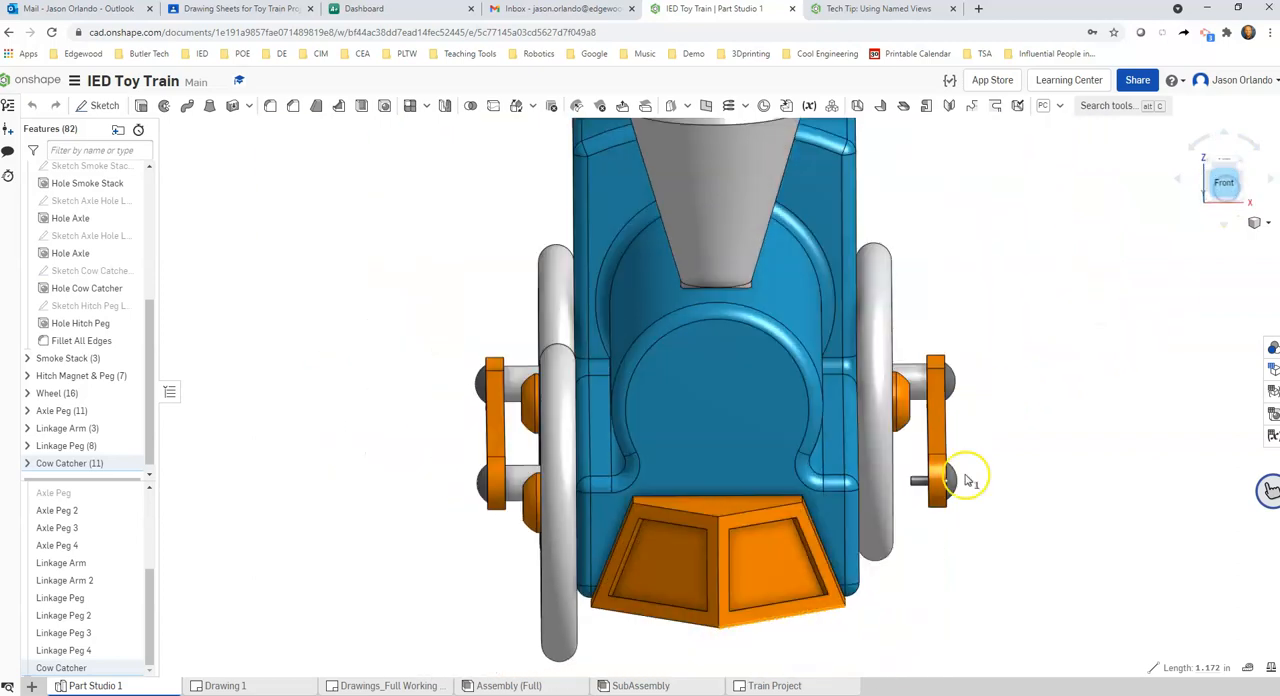
pyautogui.scroll(3, 777, 645)
pyautogui.scroll(3, 777, 615)
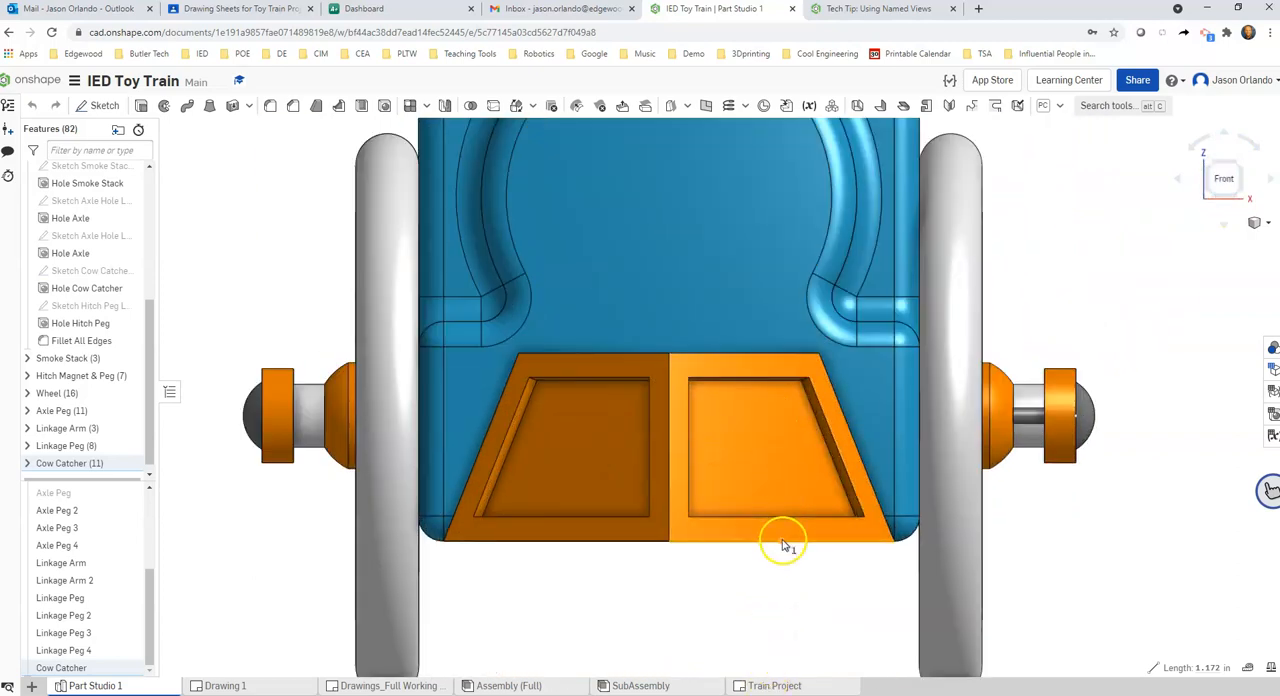
pyautogui.scroll(-5, 777, 331)
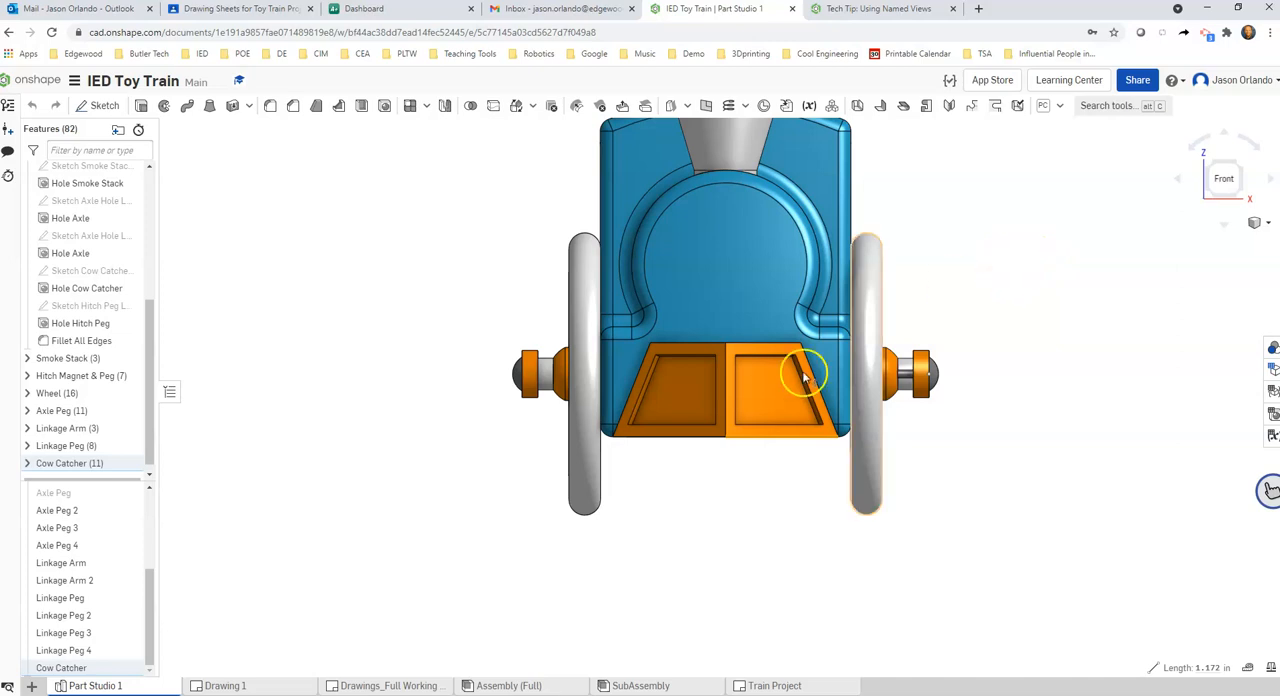
pyautogui.scroll(5, 786, 394)
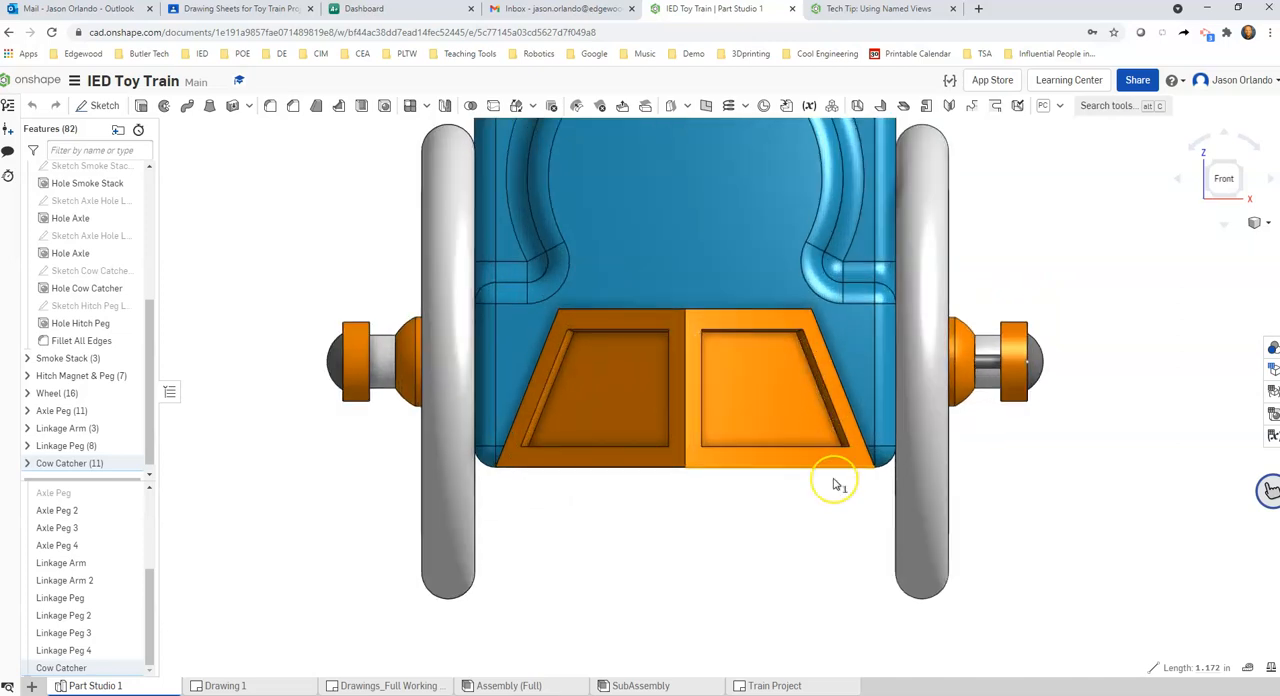
# Inspect the inner walls of the cow catcher's recessed panel up close, from the front and from an angle facing the panel
pyautogui.click(779, 354)
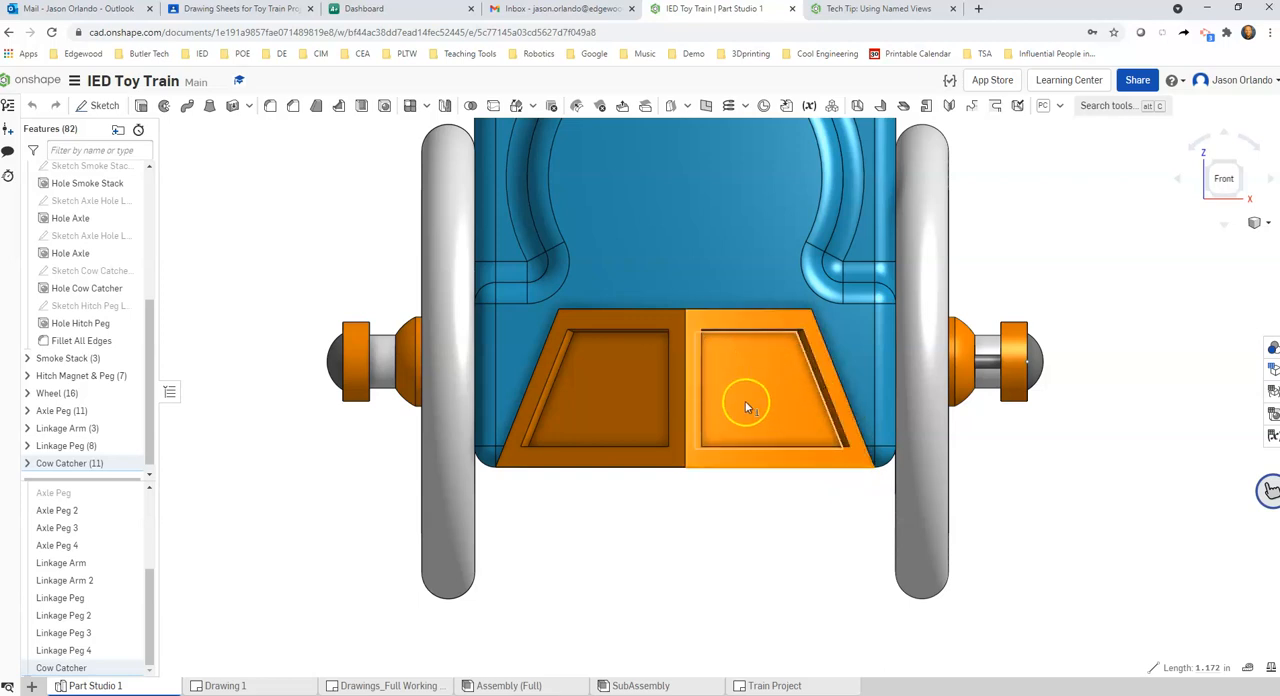
pyautogui.scroll(2, 825, 392)
pyautogui.scroll(3, 829, 395)
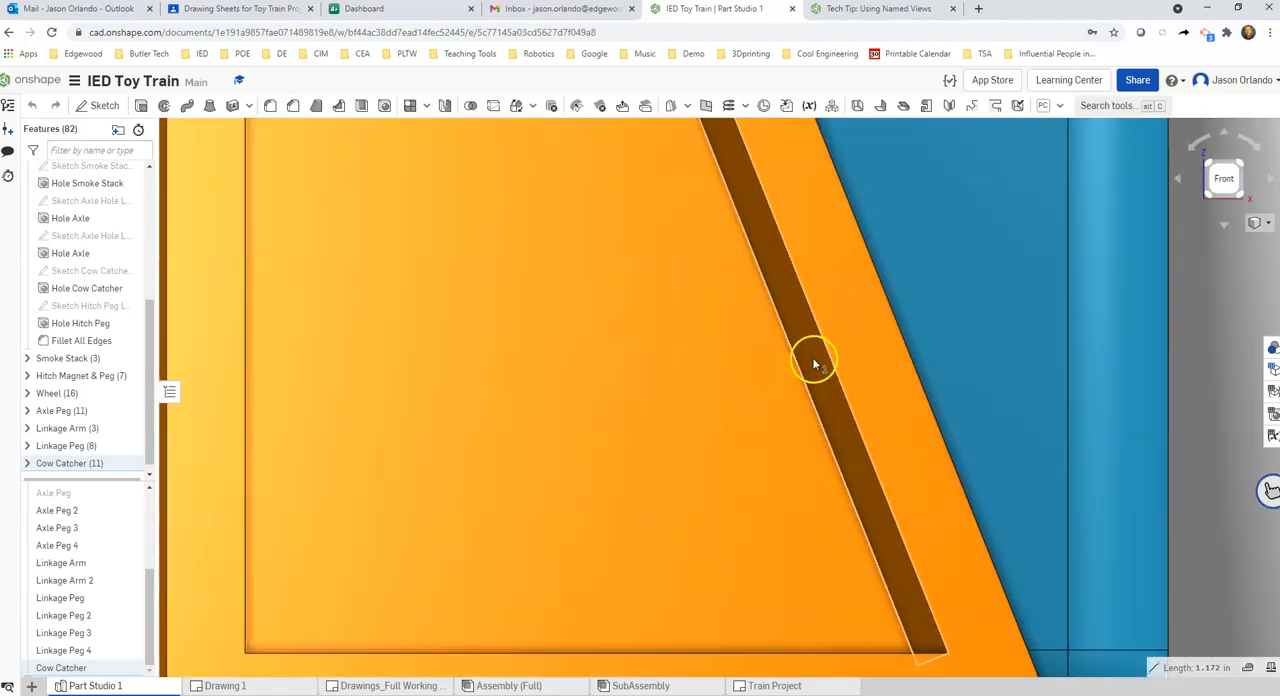
pyautogui.scroll(-3, 811, 363)
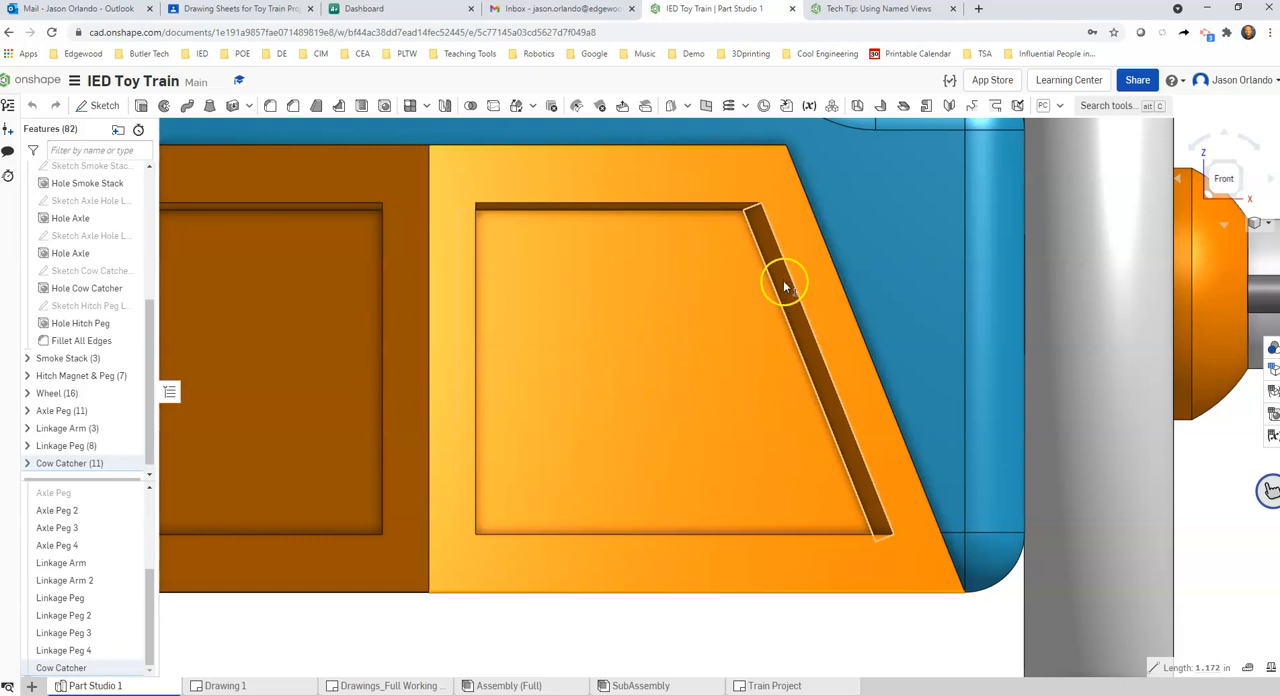
pyautogui.scroll(-5, 725, 260)
pyautogui.moveTo(731, 300); pyautogui.dragTo(663, 357, button='right')
pyautogui.scroll(4, 564, 368)
pyautogui.moveTo(670, 470); pyautogui.dragTo(686, 465, button='right')
pyautogui.scroll(6, 686, 465)
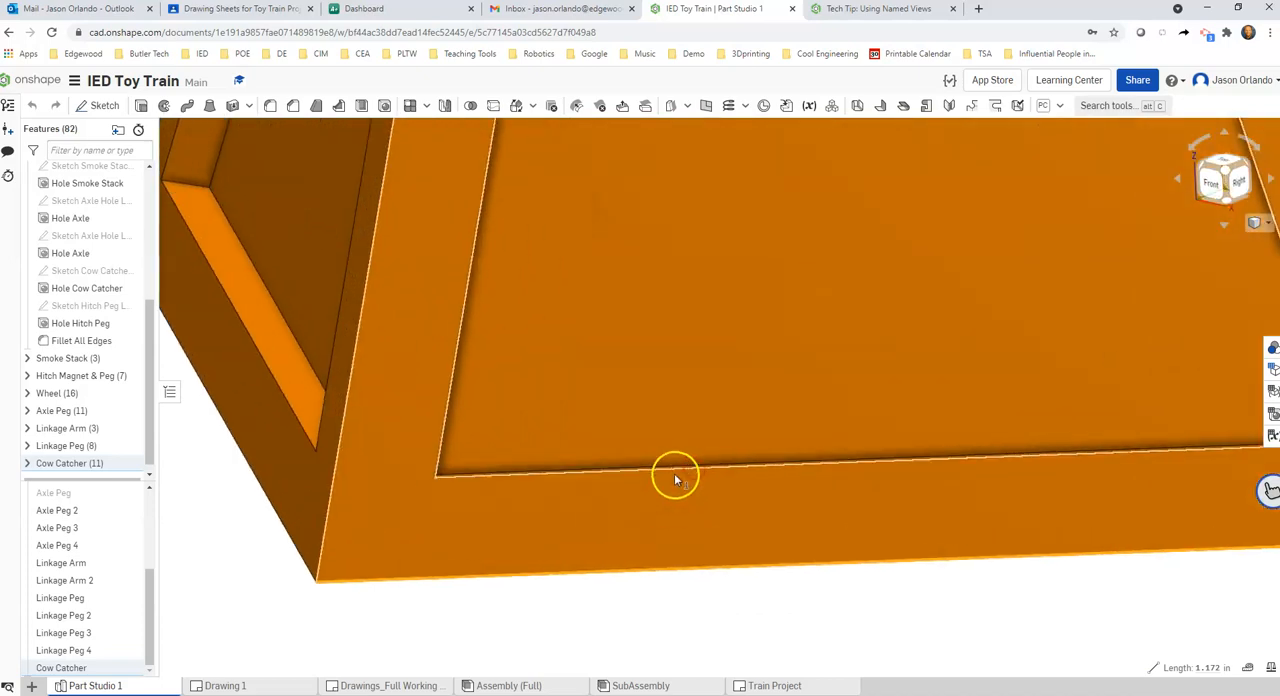
pyautogui.scroll(-2, 681, 470)
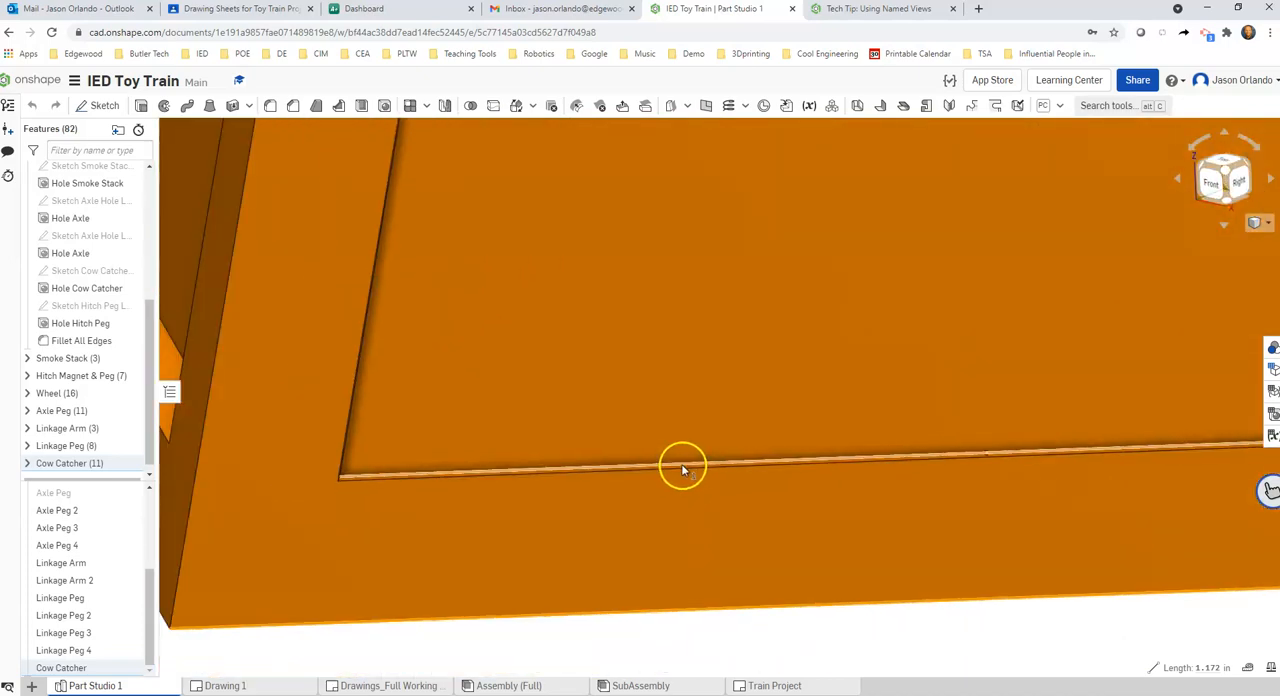
pyautogui.scroll(-1, 686, 468)
pyautogui.scroll(1, 690, 463)
pyautogui.scroll(-4, 690, 460)
pyautogui.click(891, 563)
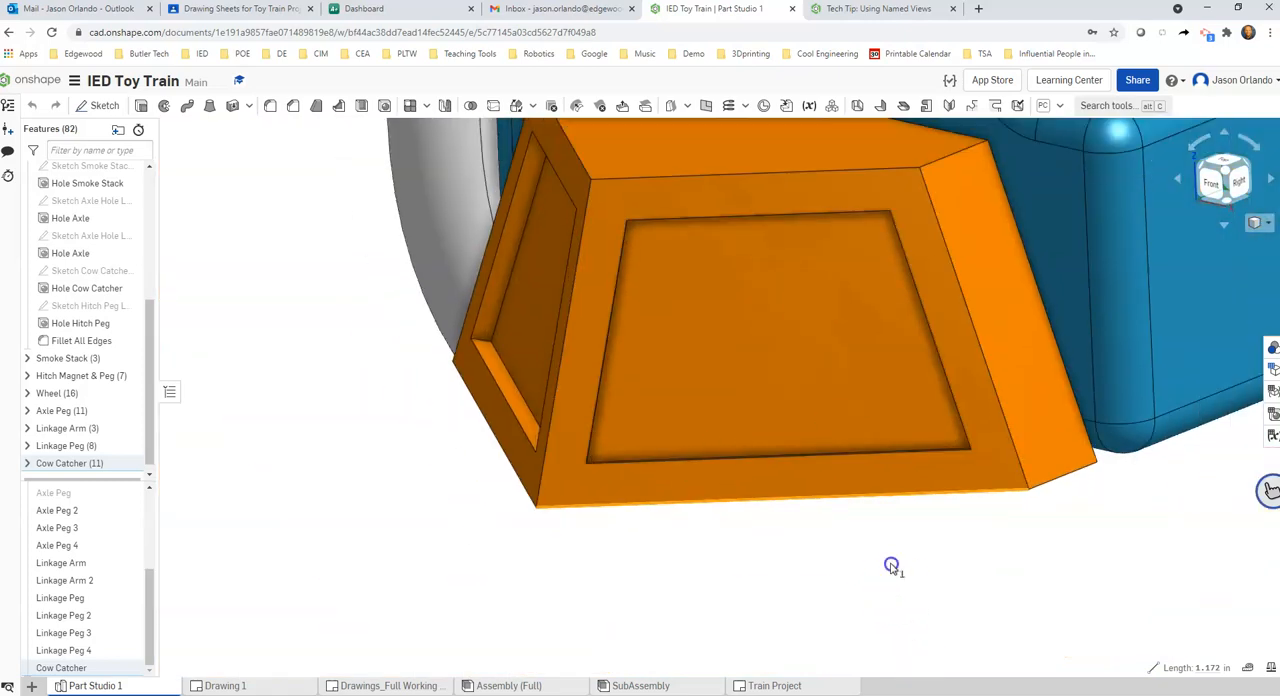
pyautogui.scroll(-2, 891, 563)
pyautogui.moveTo(1056, 600); pyautogui.dragTo(983, 606, button='middle')
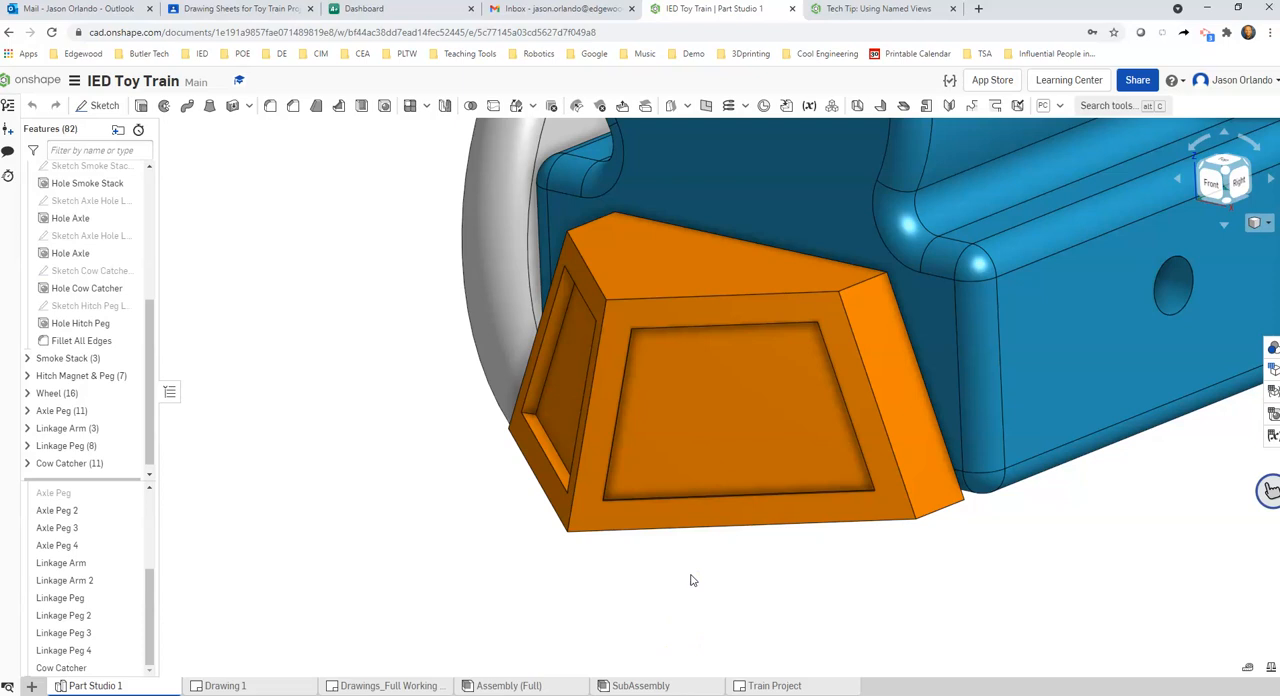
# Orient the view normal to the recessed face of the cow catcher's front-right panel
pyautogui.click(742, 390)
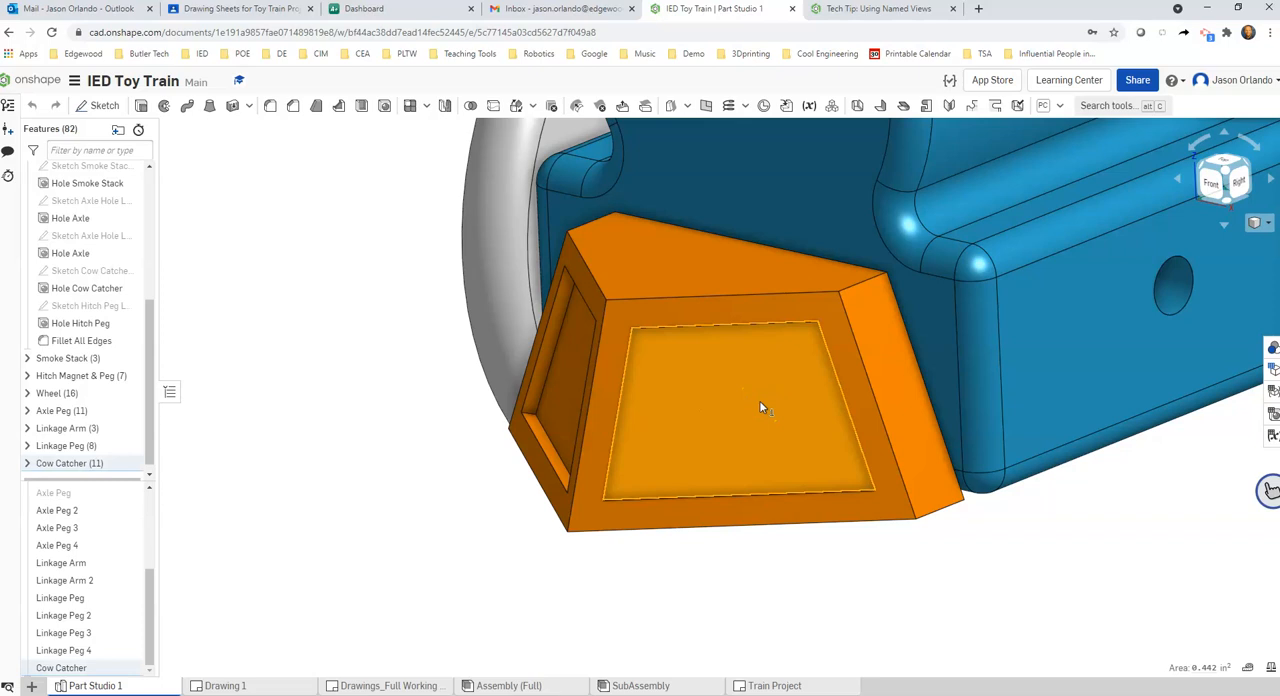
pyautogui.rightClick(760, 407)
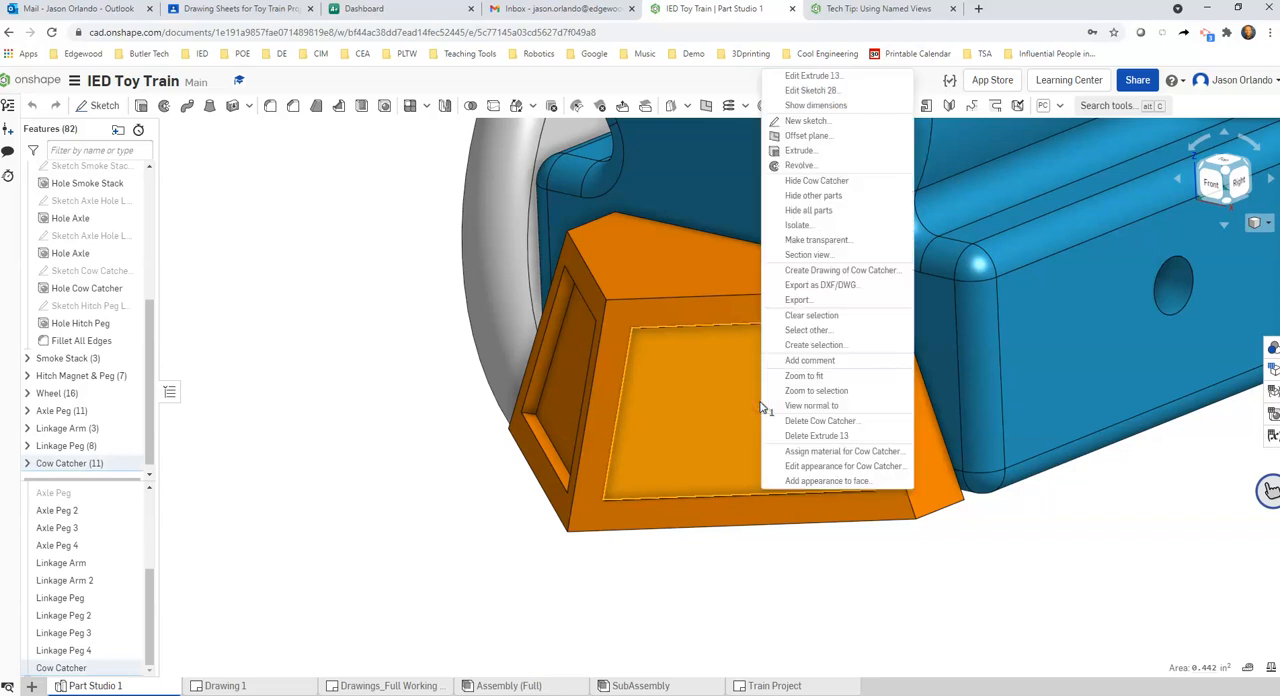
pyautogui.click(797, 407)
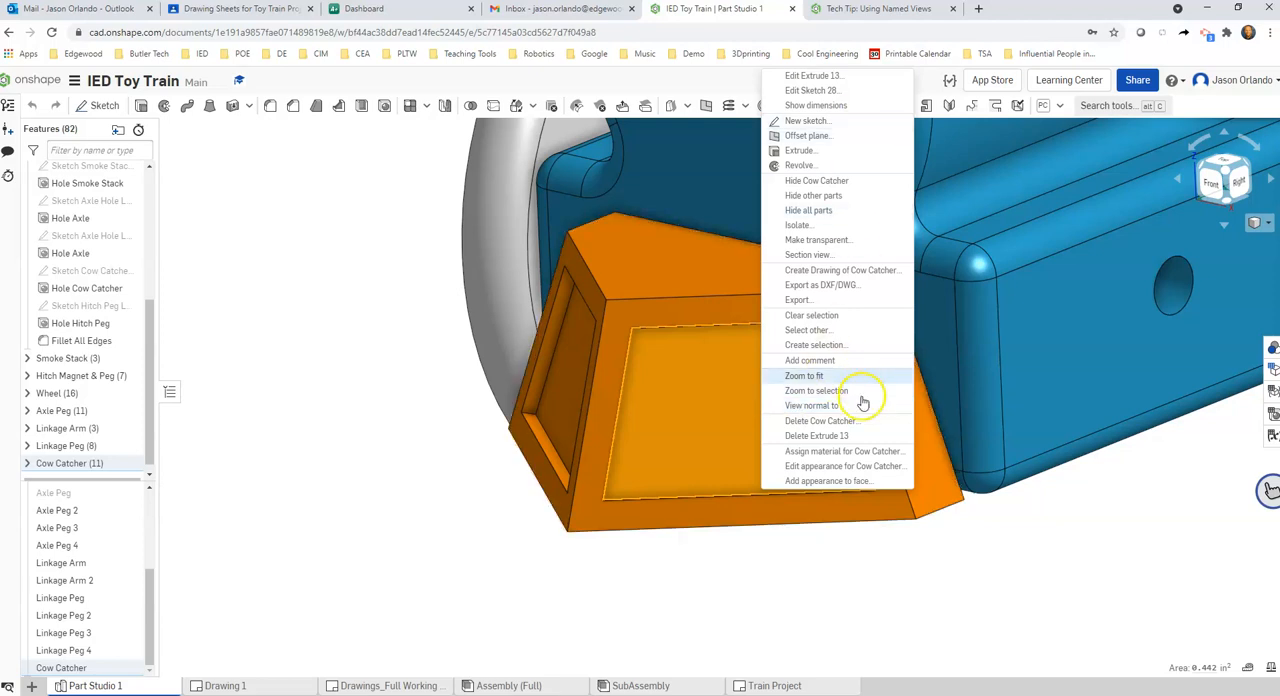
pyautogui.click(829, 406)
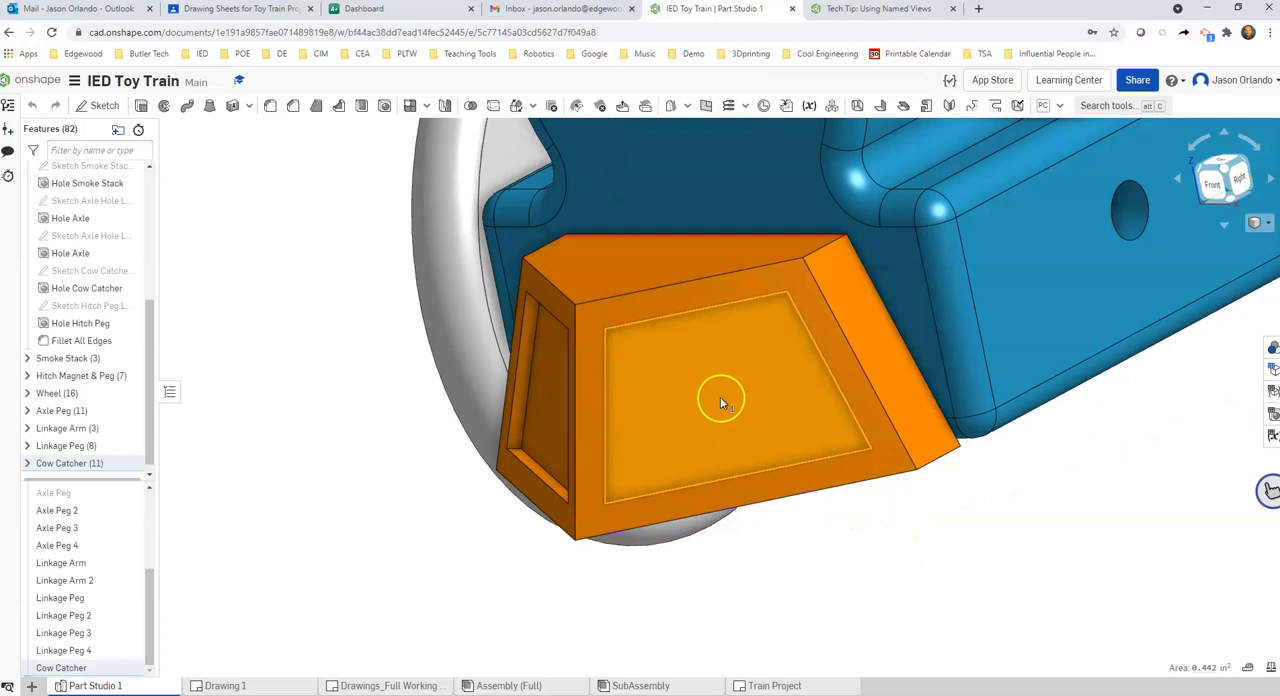
pyautogui.scroll(2, 723, 403)
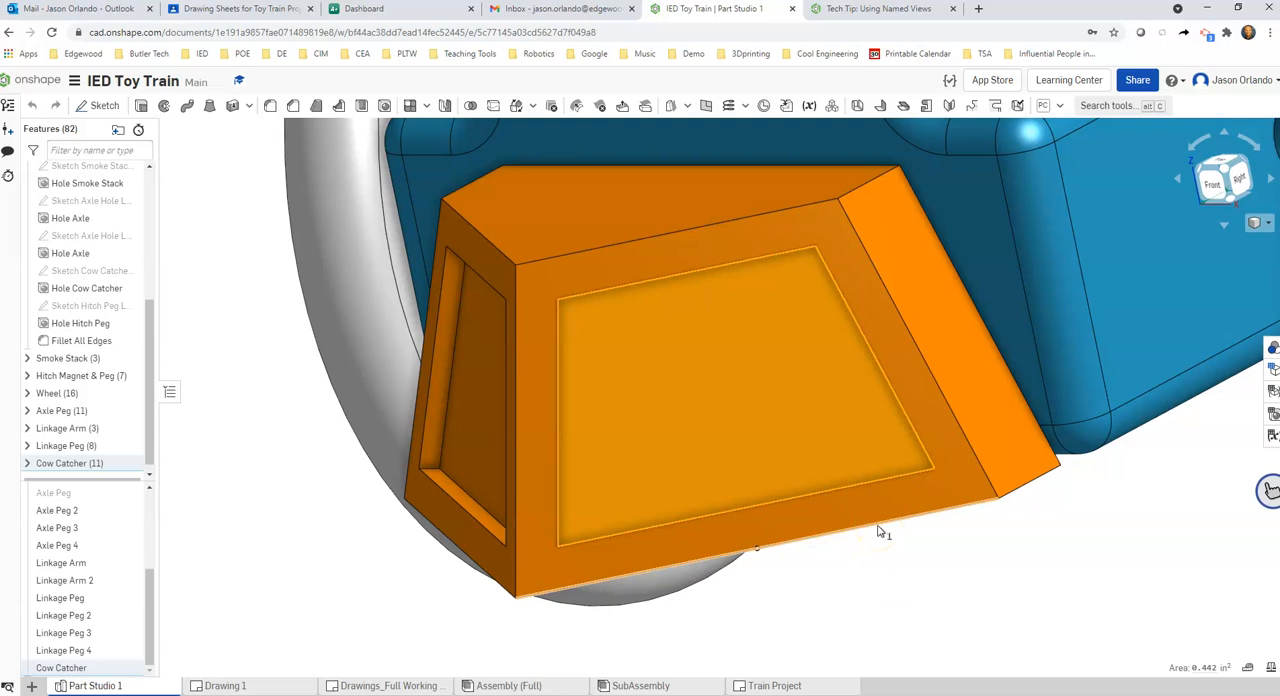
pyautogui.scroll(-2, 918, 525)
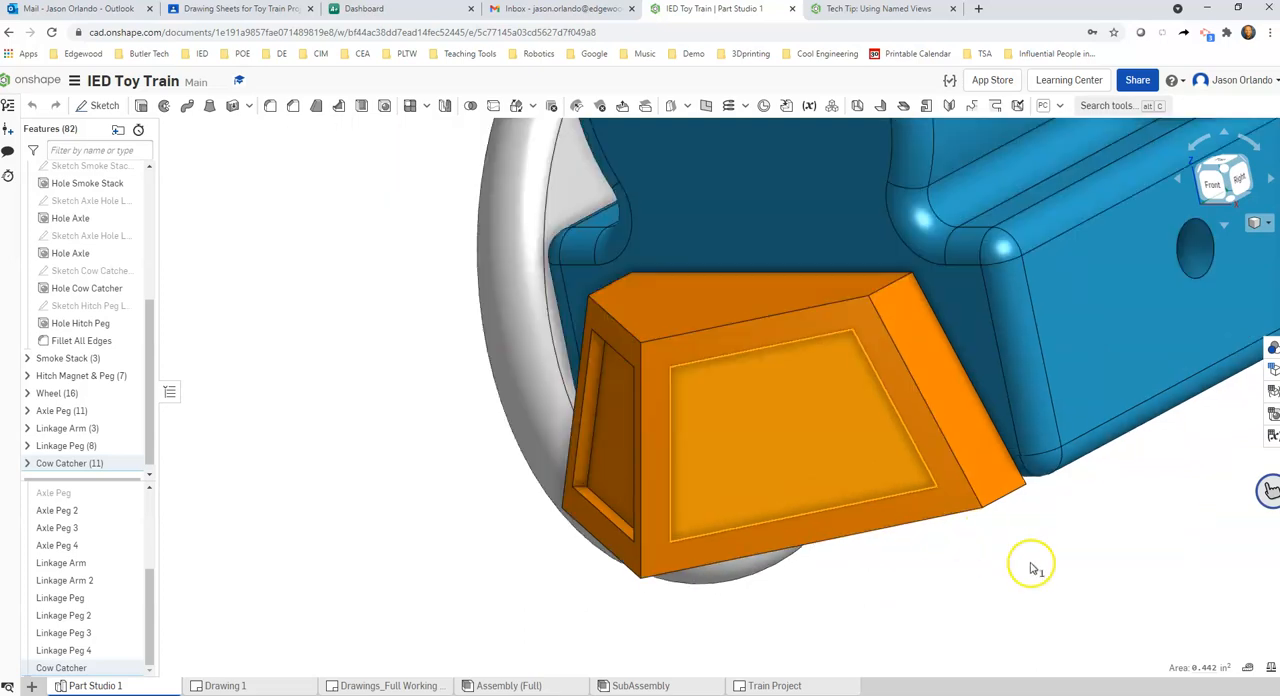
pyautogui.moveTo(991, 567); pyautogui.dragTo(984, 566, button='middle')
pyautogui.scroll(1, 968, 566)
pyautogui.scroll(-1, 958, 564)
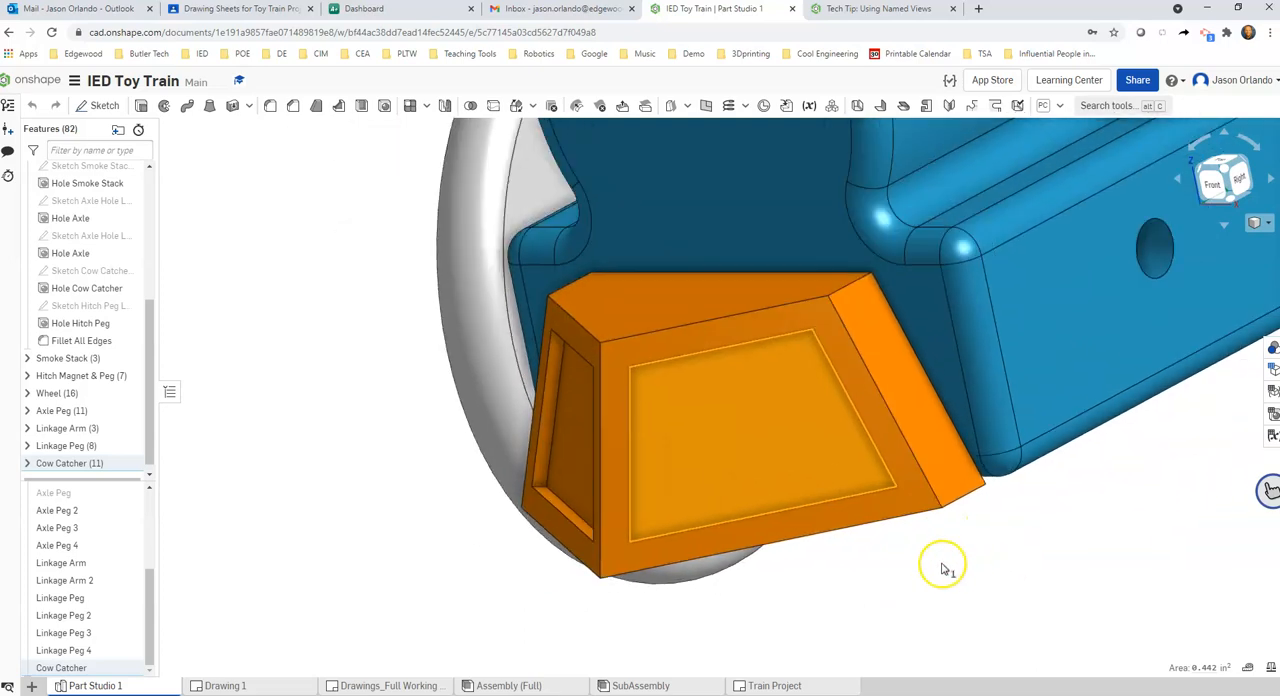
# Select the cow catcher's lower front edge and check which view alignment commands are available for it
pyautogui.click(878, 522)
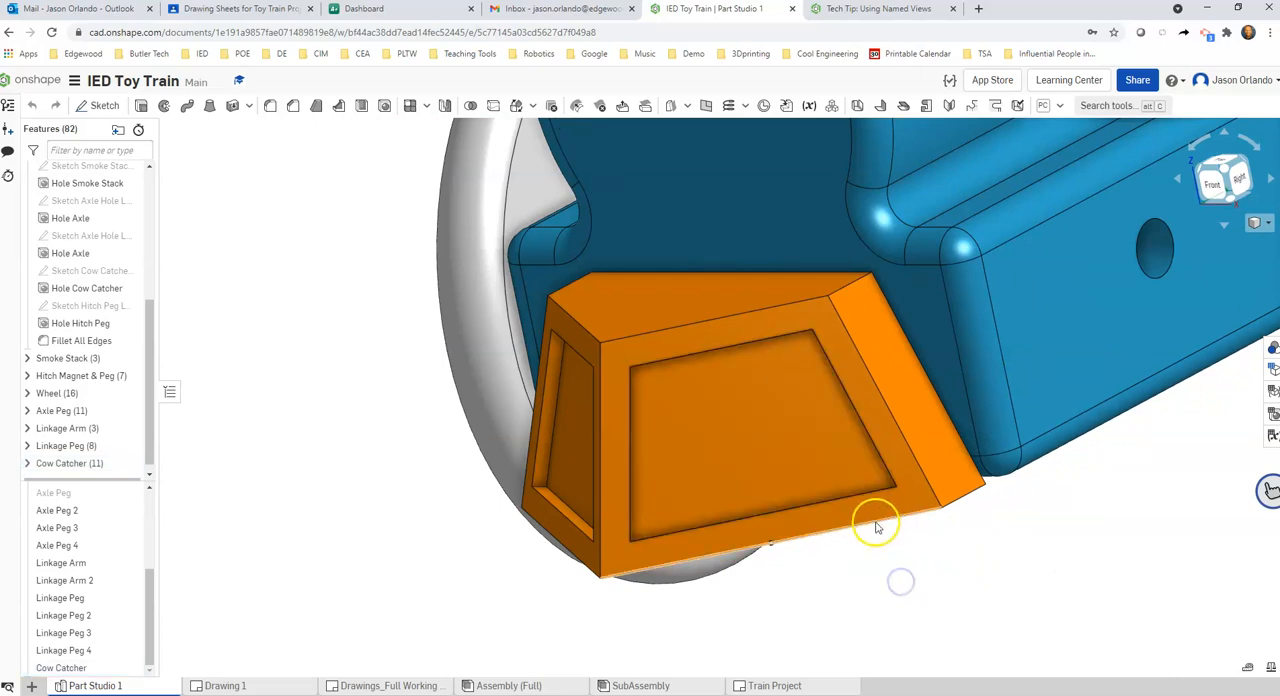
pyautogui.click(912, 609)
pyautogui.click(913, 608)
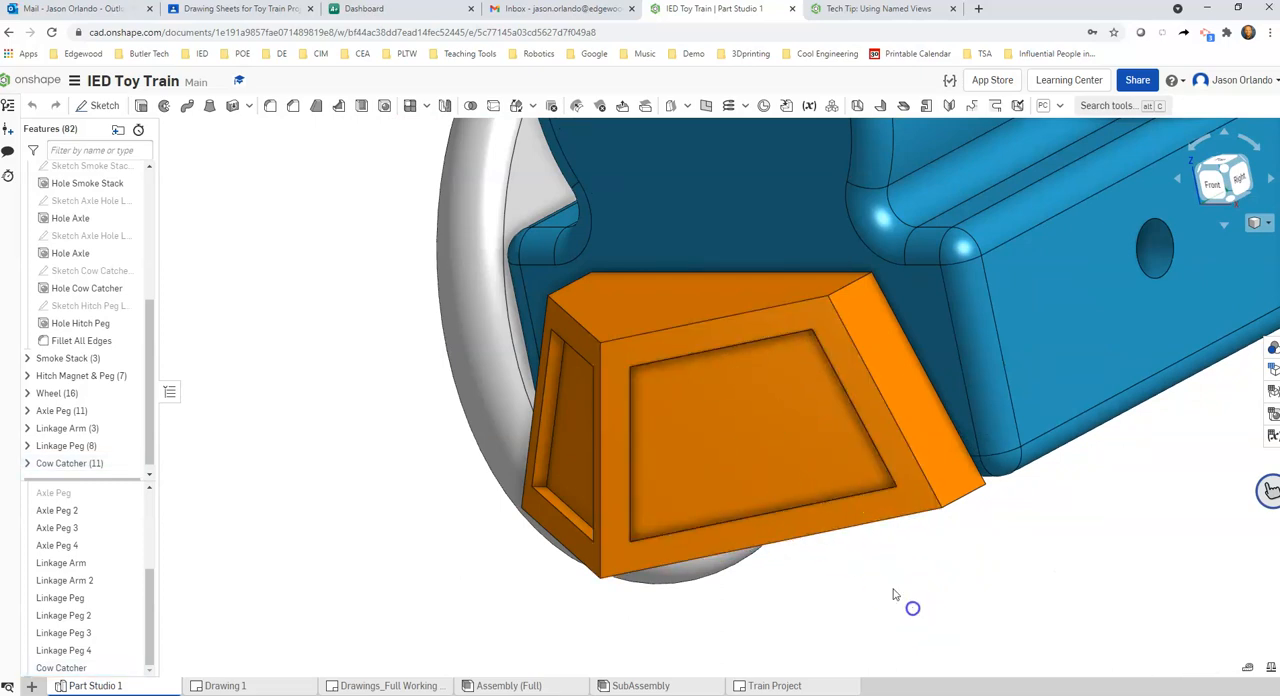
pyautogui.click(870, 527)
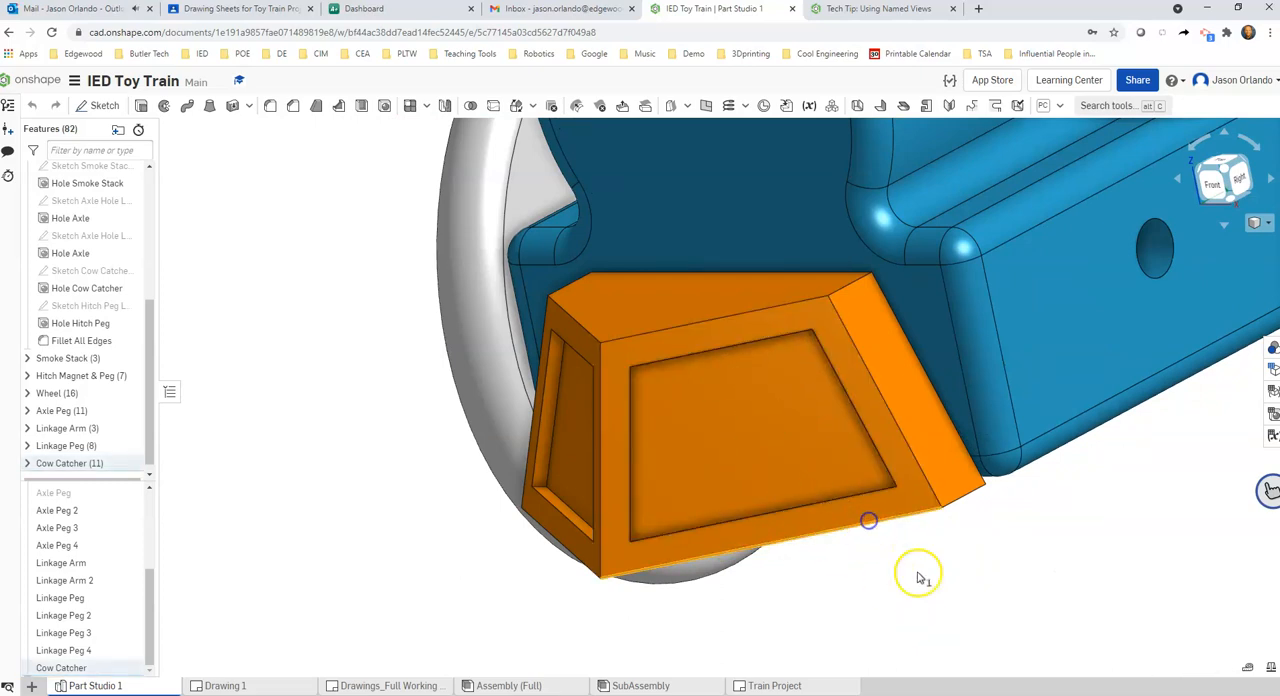
pyautogui.rightClick(885, 525)
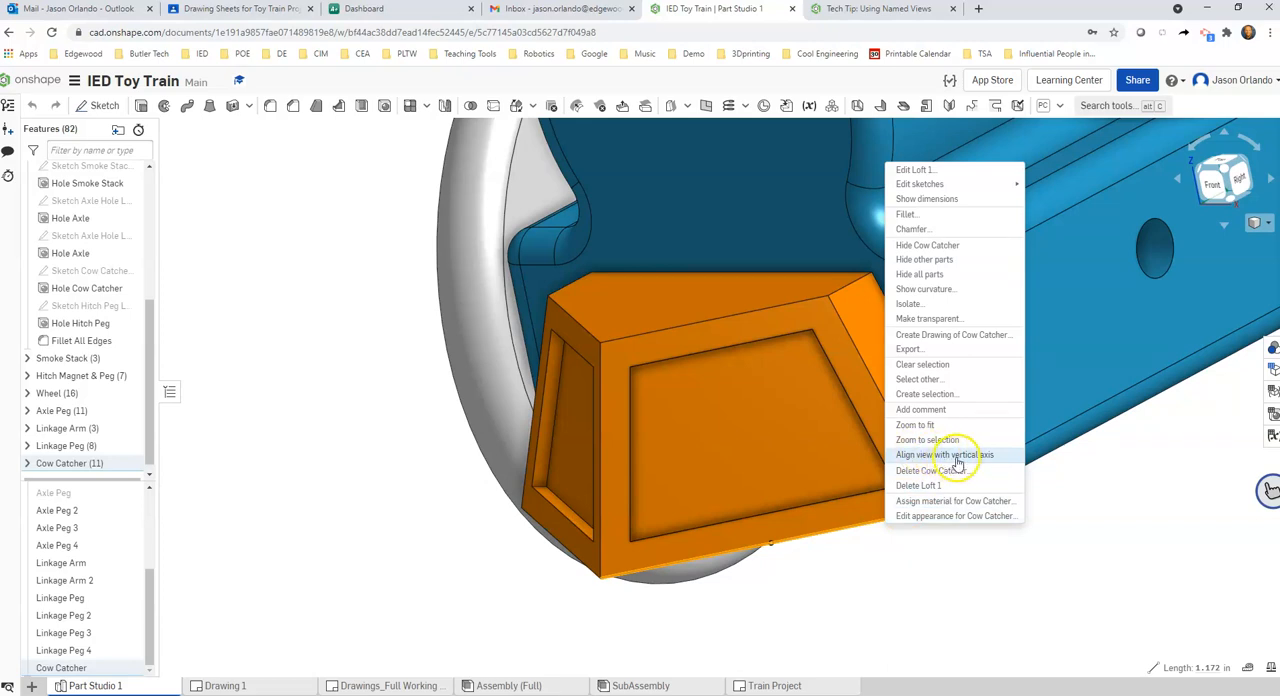
pyautogui.click(998, 543)
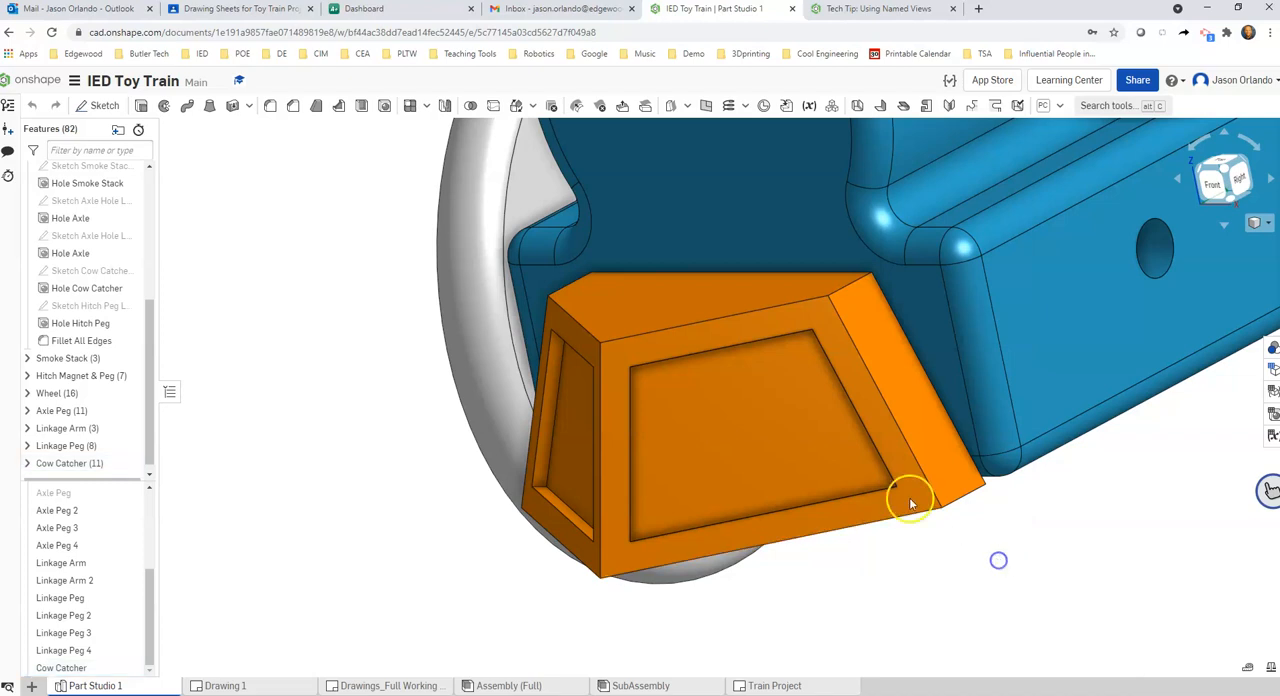
# Try to level the cow catcher's lower front edge by rolling the view clockwise and counterclockwise
pyautogui.click(1253, 145)
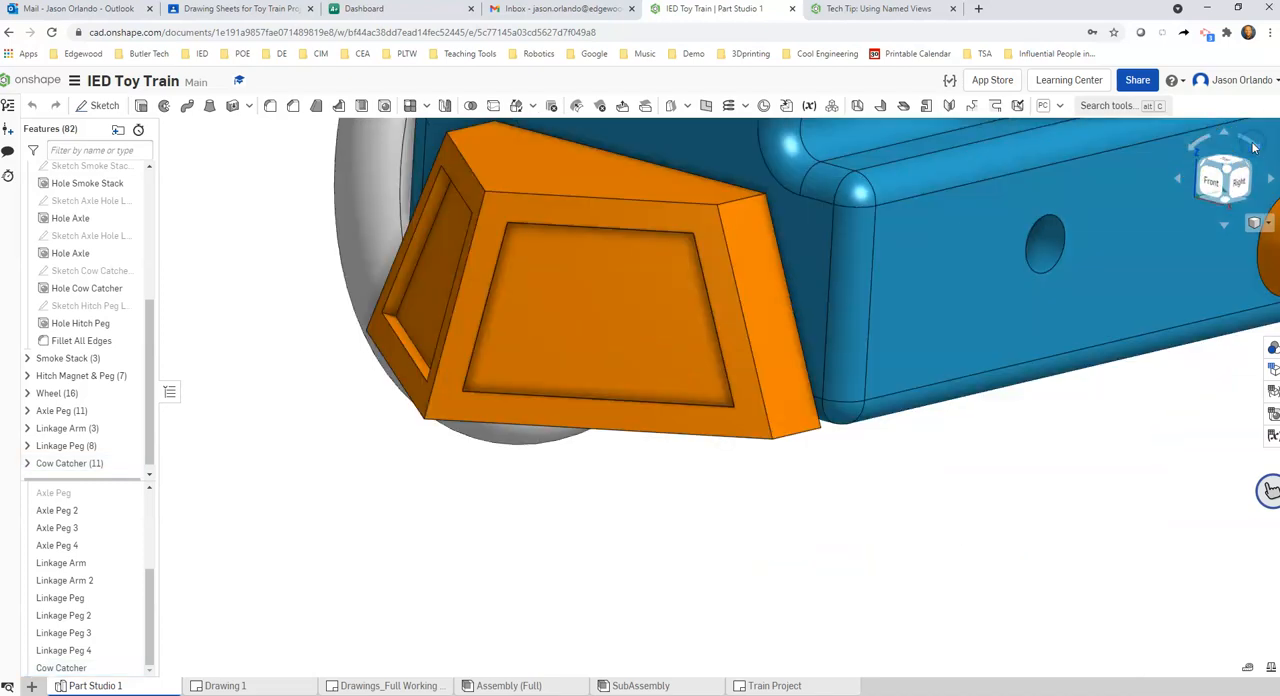
pyautogui.click(1245, 147)
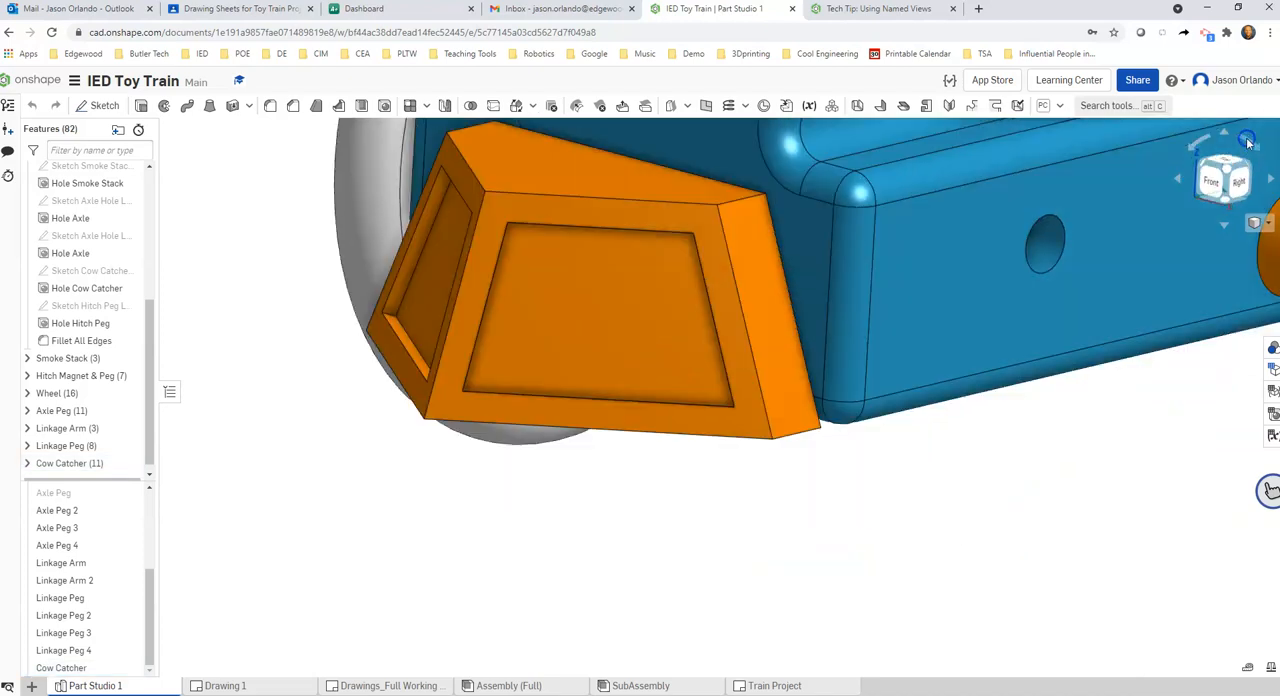
pyautogui.click(1248, 143)
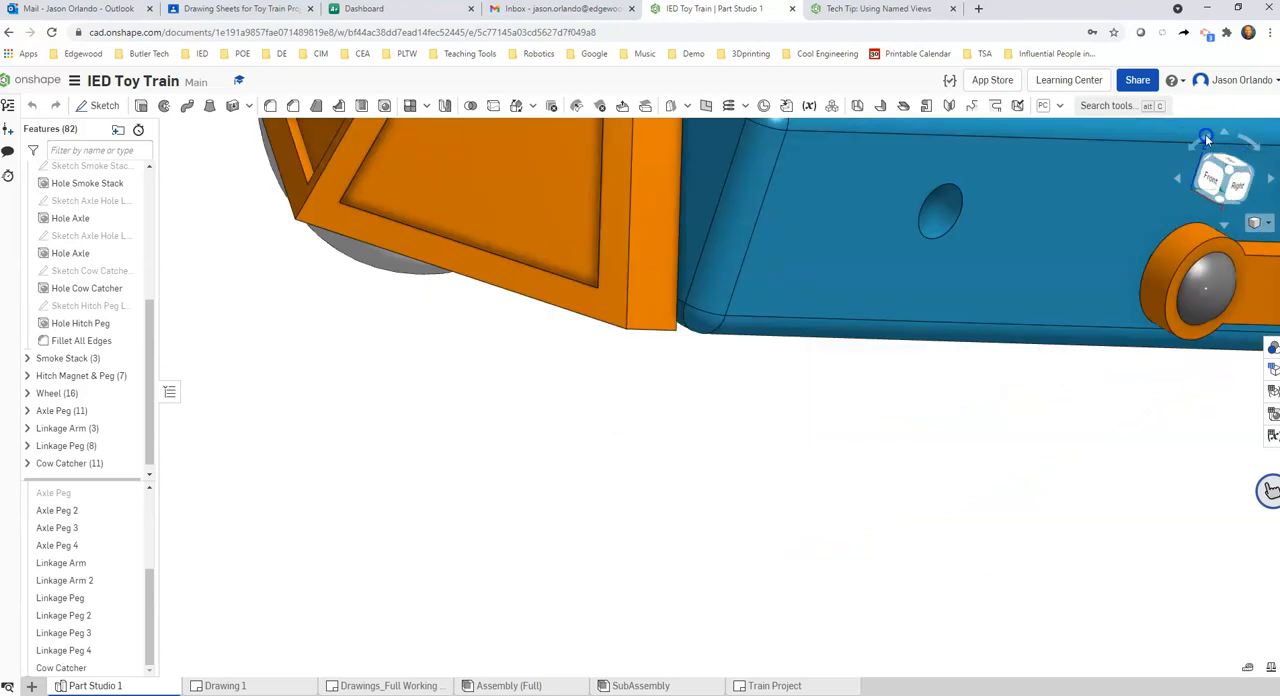
pyautogui.click(1205, 135)
pyautogui.click(1206, 138)
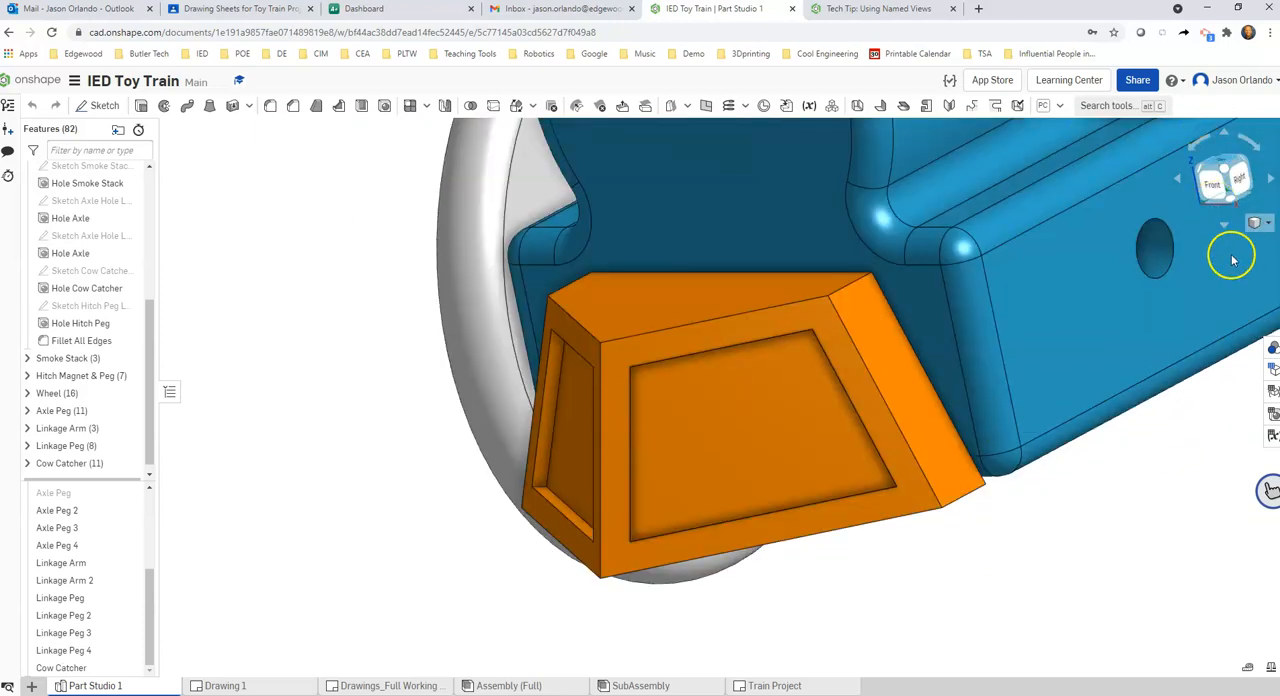
pyautogui.click(1255, 150)
pyautogui.click(1255, 150)
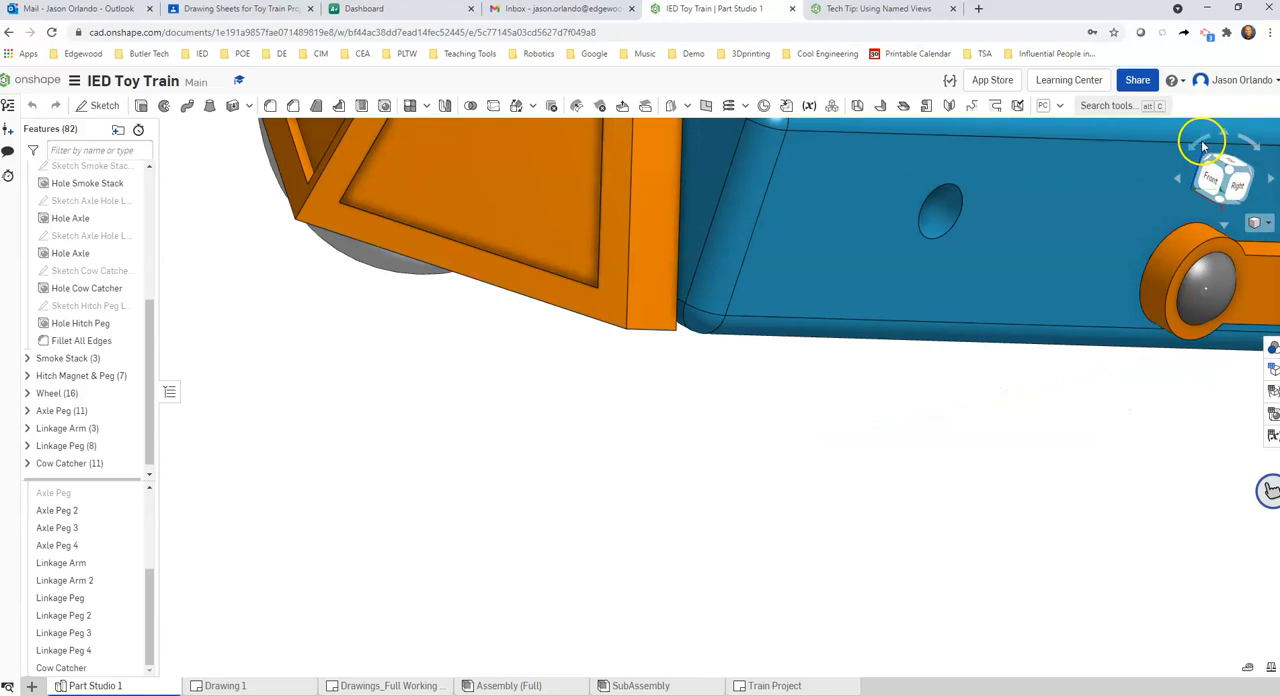
pyautogui.click(1202, 144)
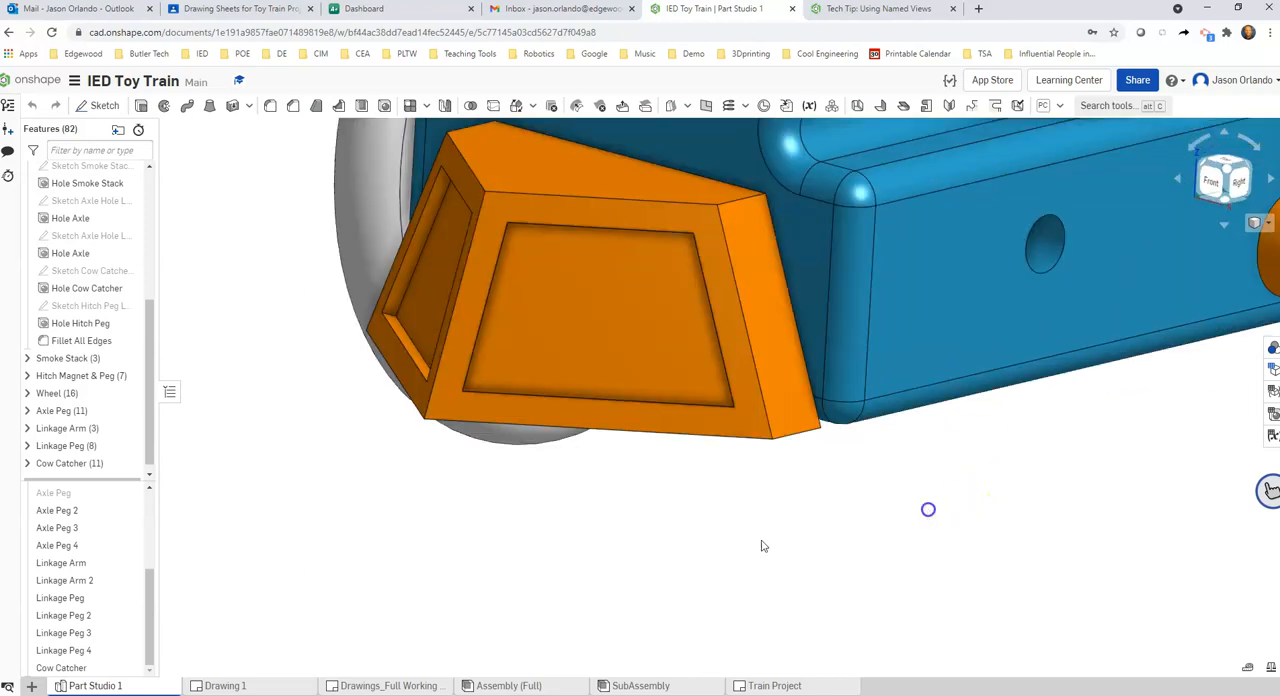
# Align the view with the cow catcher's lower front edge as the vertical axis
pyautogui.rightClick(690, 435)
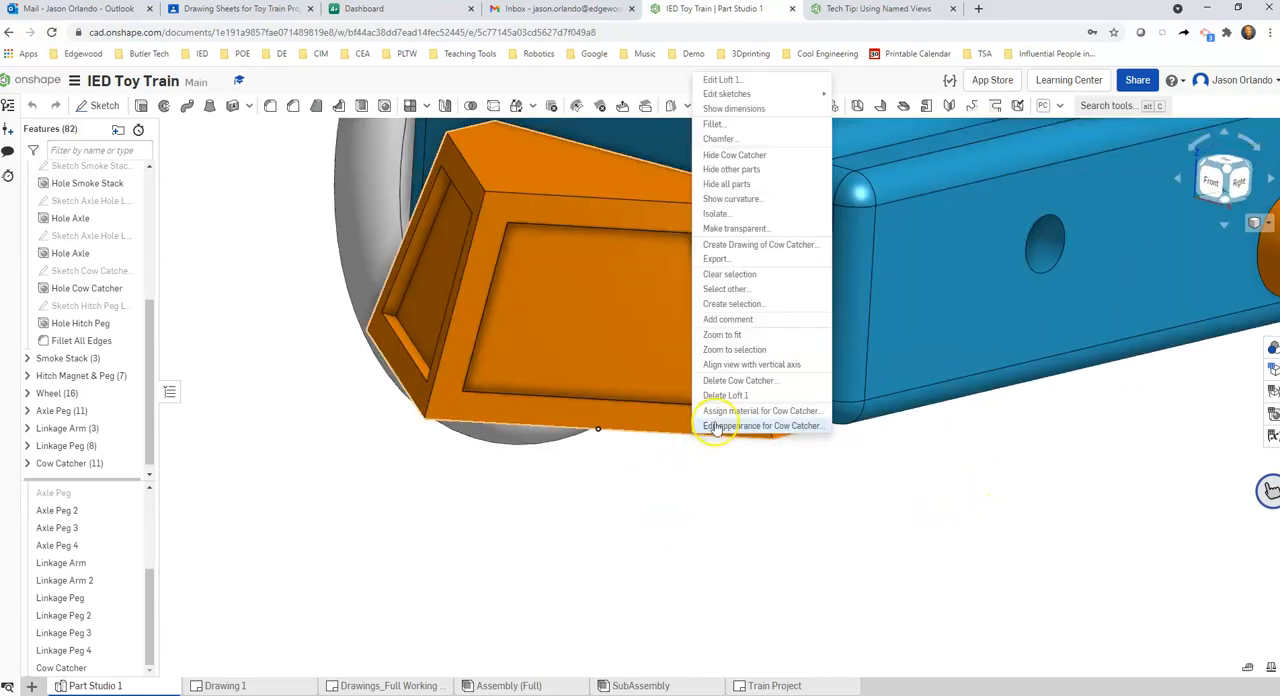
pyautogui.click(750, 364)
pyautogui.scroll(-3, 757, 350)
pyautogui.moveTo(614, 266); pyautogui.dragTo(588, 643, button='middle')
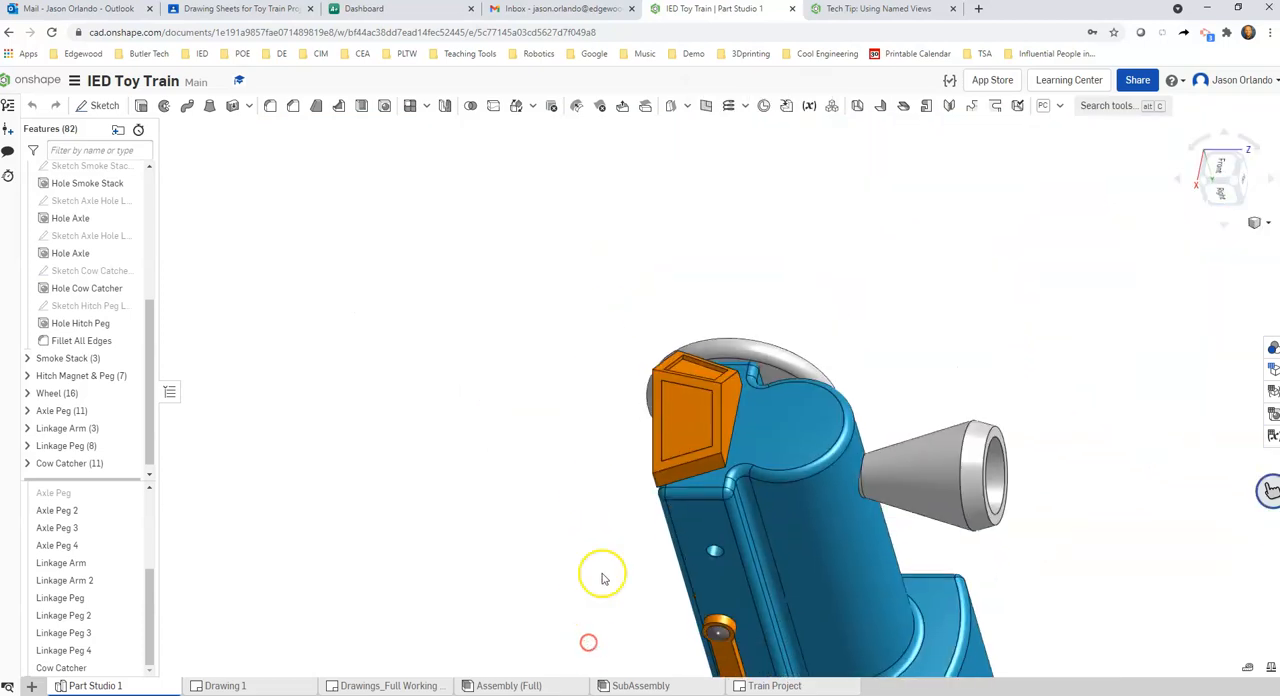
# Roll the view counterclockwise until the cow catcher's lower front edge is horizontal, and frame the cow catcher closely
pyautogui.scroll(1, 605, 520)
pyautogui.click(1216, 145)
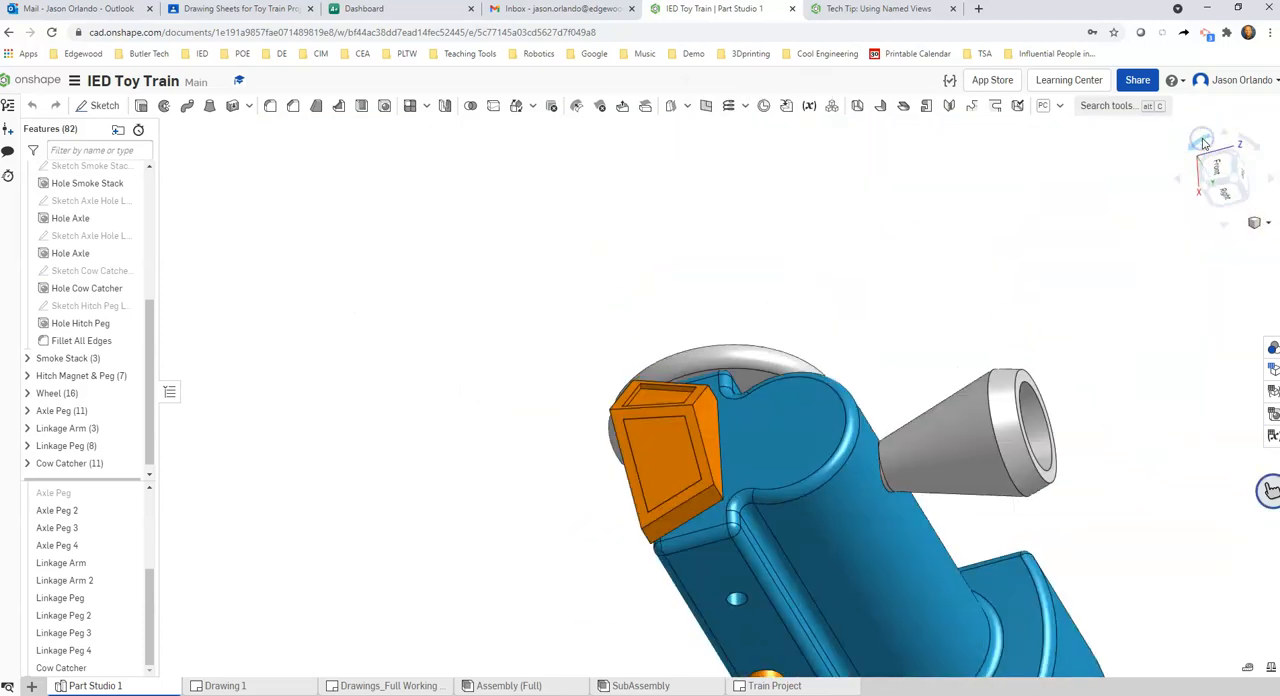
pyautogui.moveTo(737, 341); pyautogui.dragTo(627, 215, button='middle')
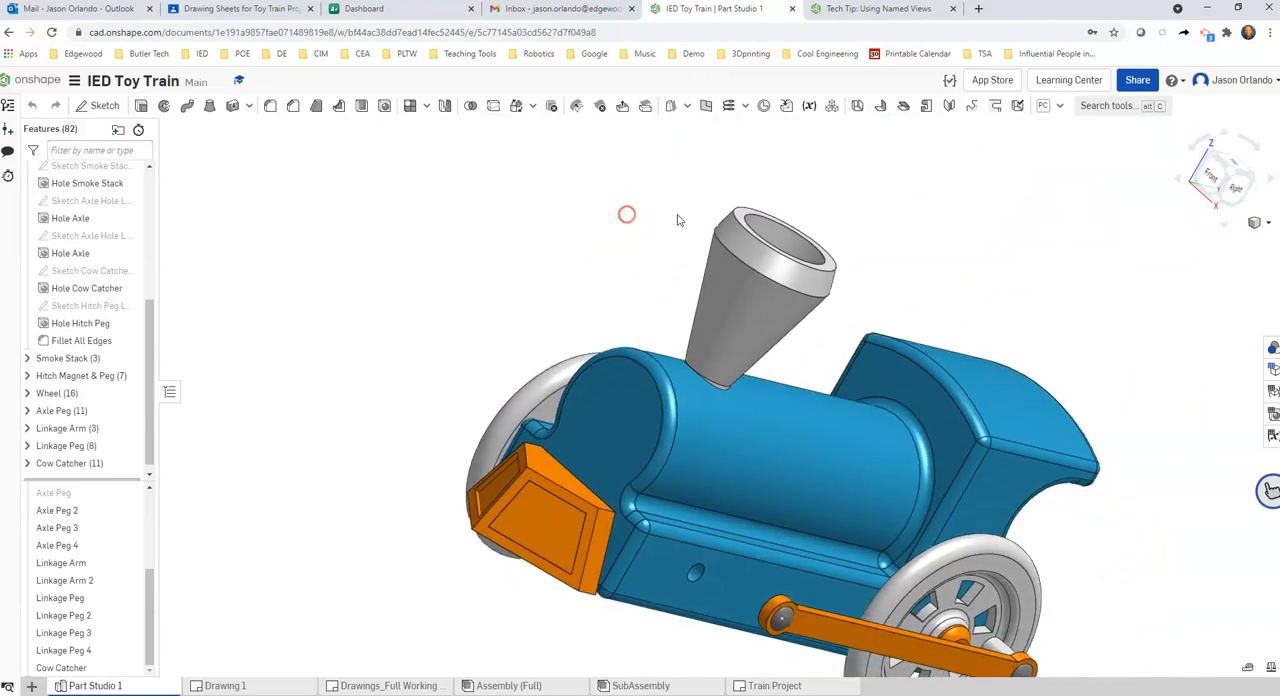
pyautogui.click(1200, 140)
pyautogui.click(1200, 140)
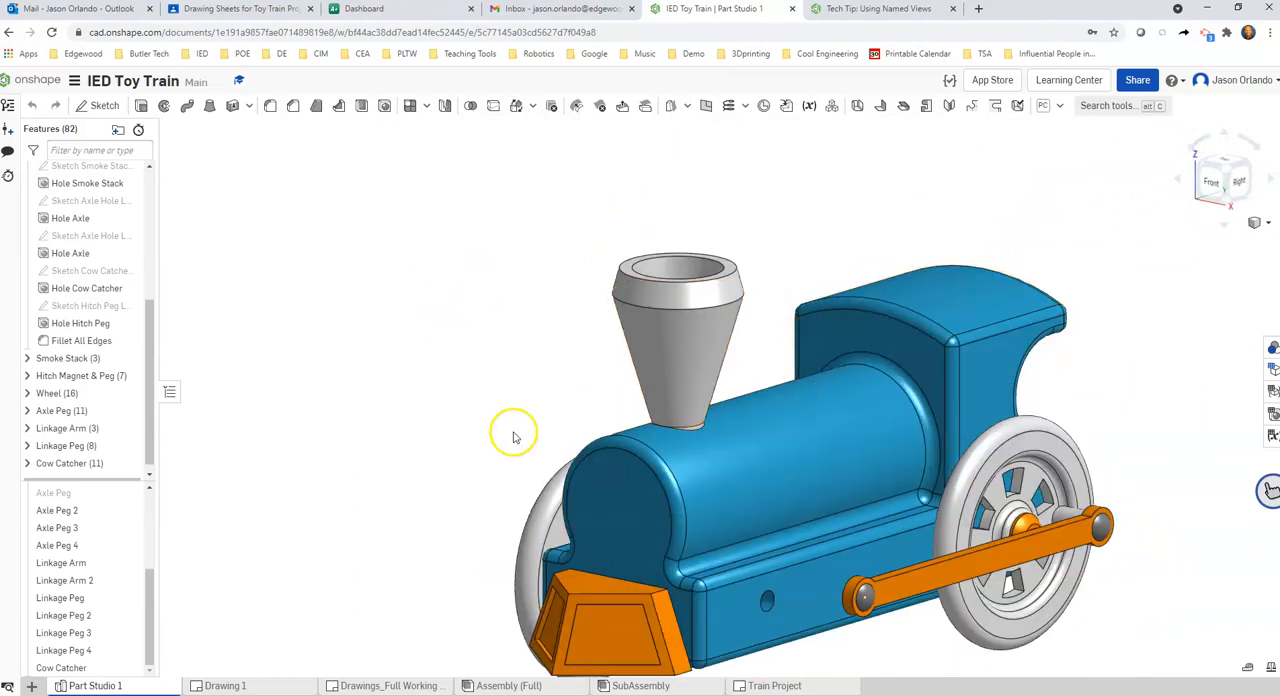
pyautogui.moveTo(514, 435); pyautogui.dragTo(524, 264, button='middle')
pyautogui.scroll(1, 731, 600)
pyautogui.scroll(8, 655, 521)
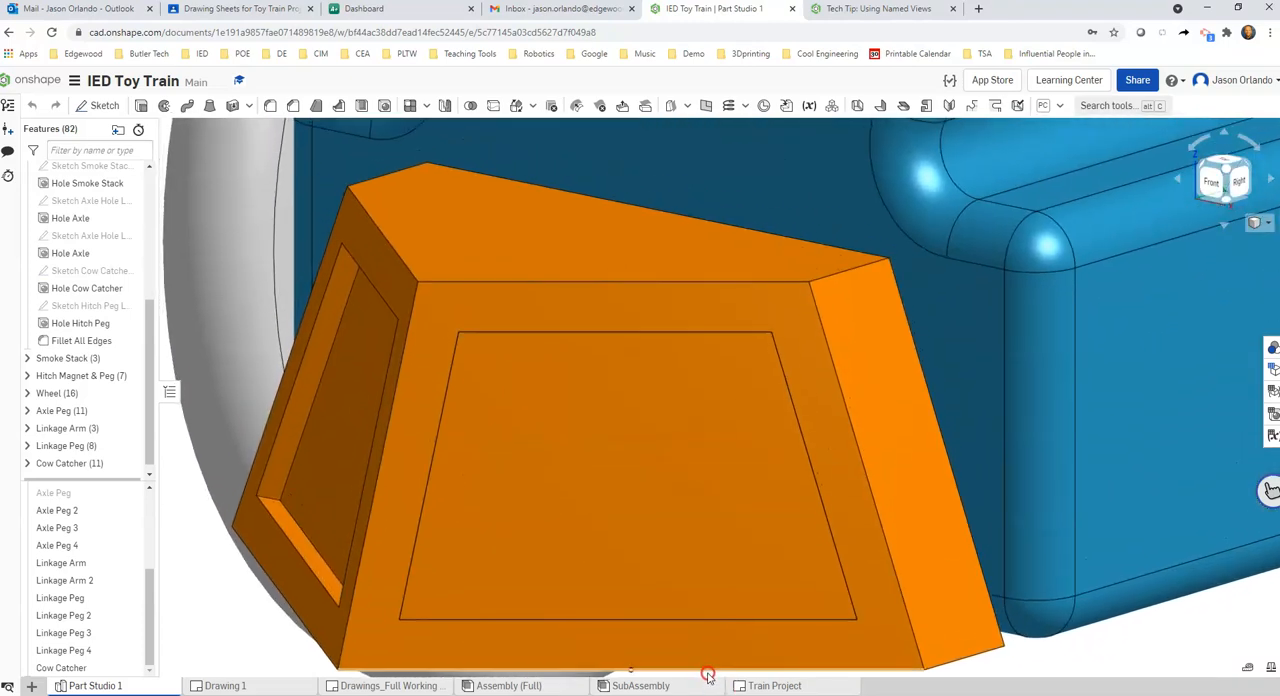
pyautogui.moveTo(1091, 655); pyautogui.dragTo(971, 489, button='middle')
pyautogui.scroll(-3, 1071, 483)
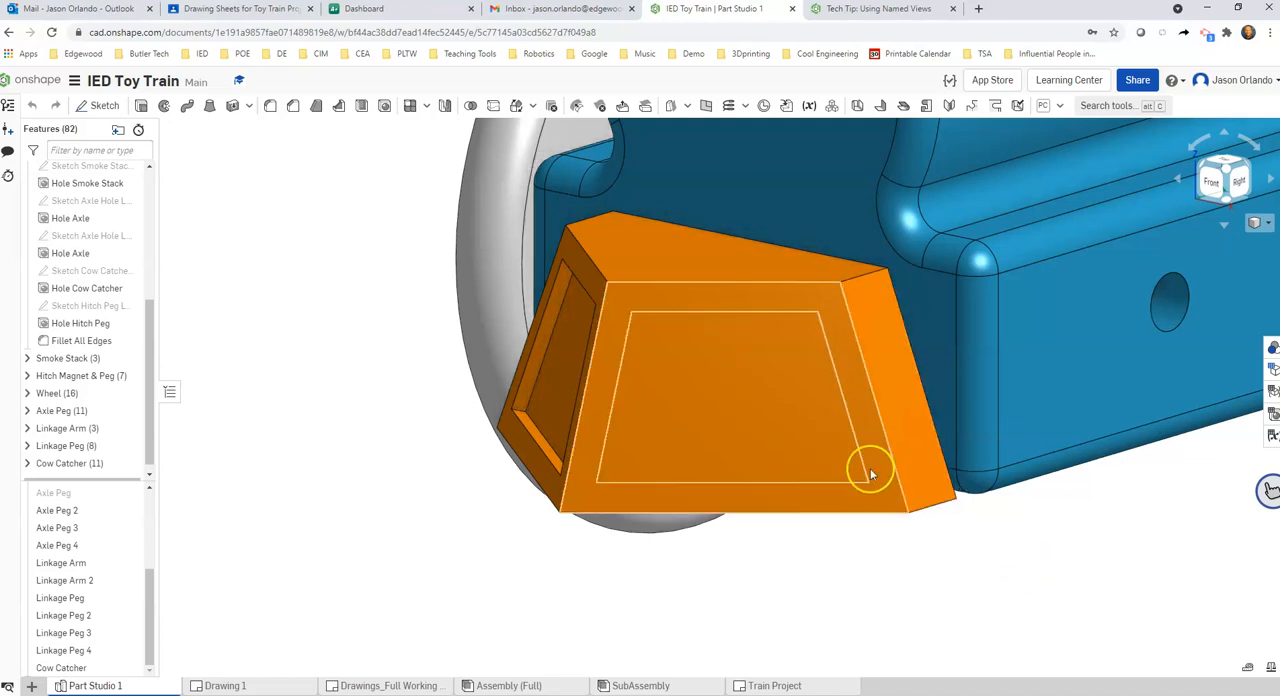
pyautogui.moveTo(1060, 546); pyautogui.dragTo(1048, 560, button='middle')
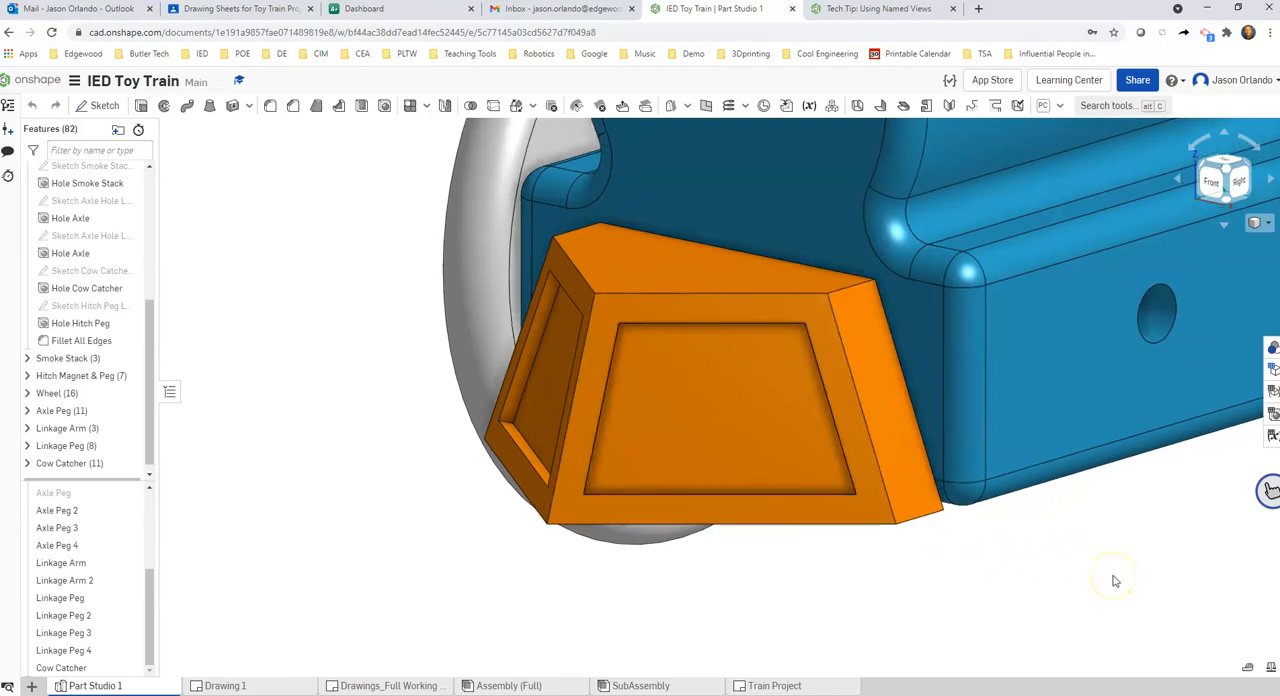
pyautogui.moveTo(1151, 531); pyautogui.dragTo(1146, 525, button='middle')
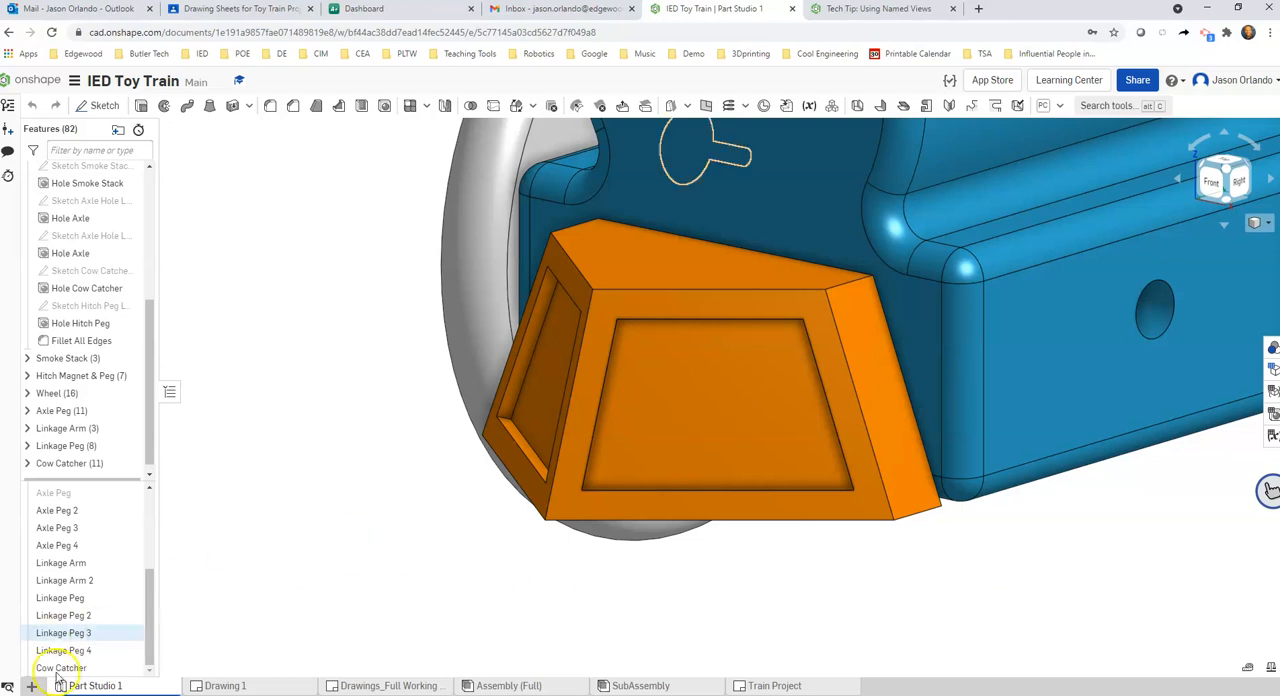
# Save the current orientation as a named view called DemoAuxCowCatcher and check it in the list of named views
pyautogui.moveTo(97, 687)
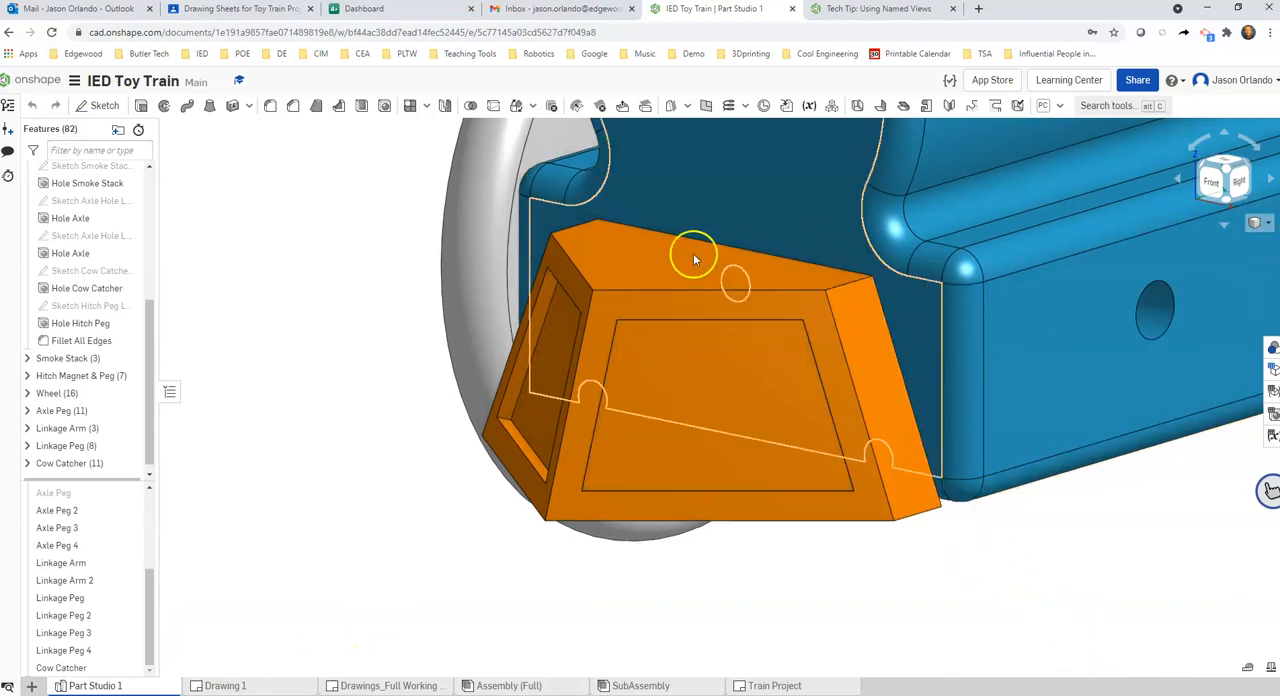
pyautogui.click(1266, 223)
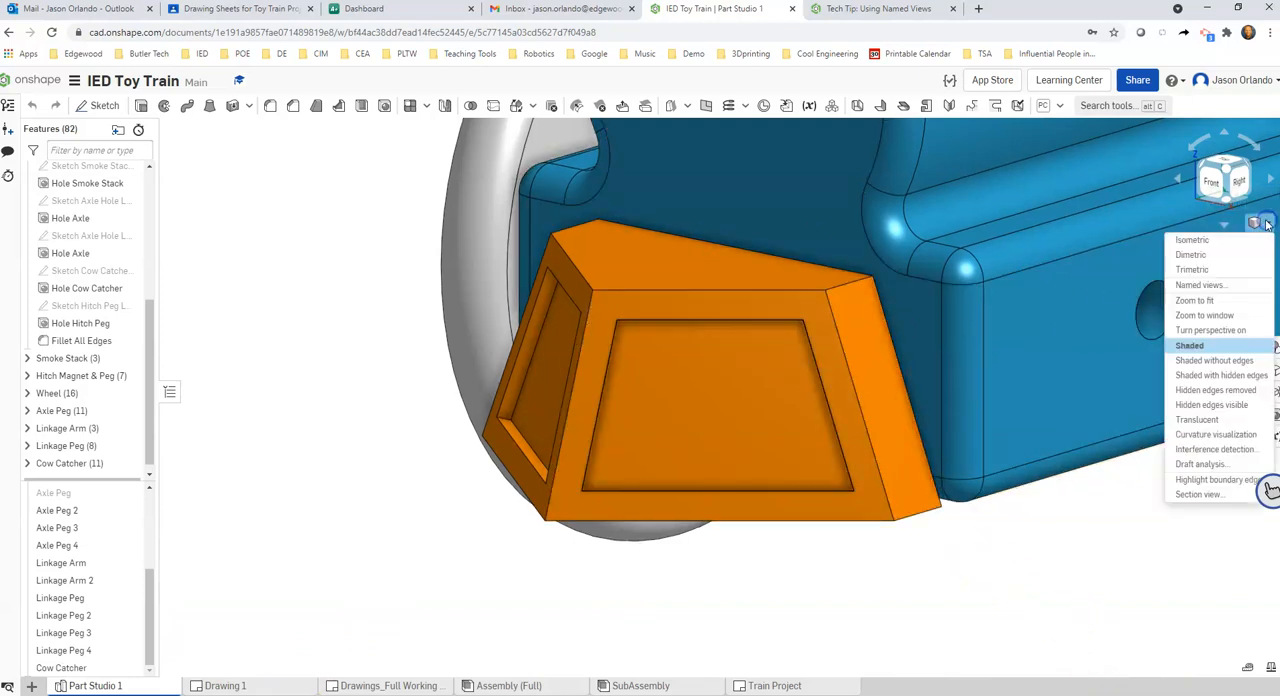
pyautogui.click(1213, 285)
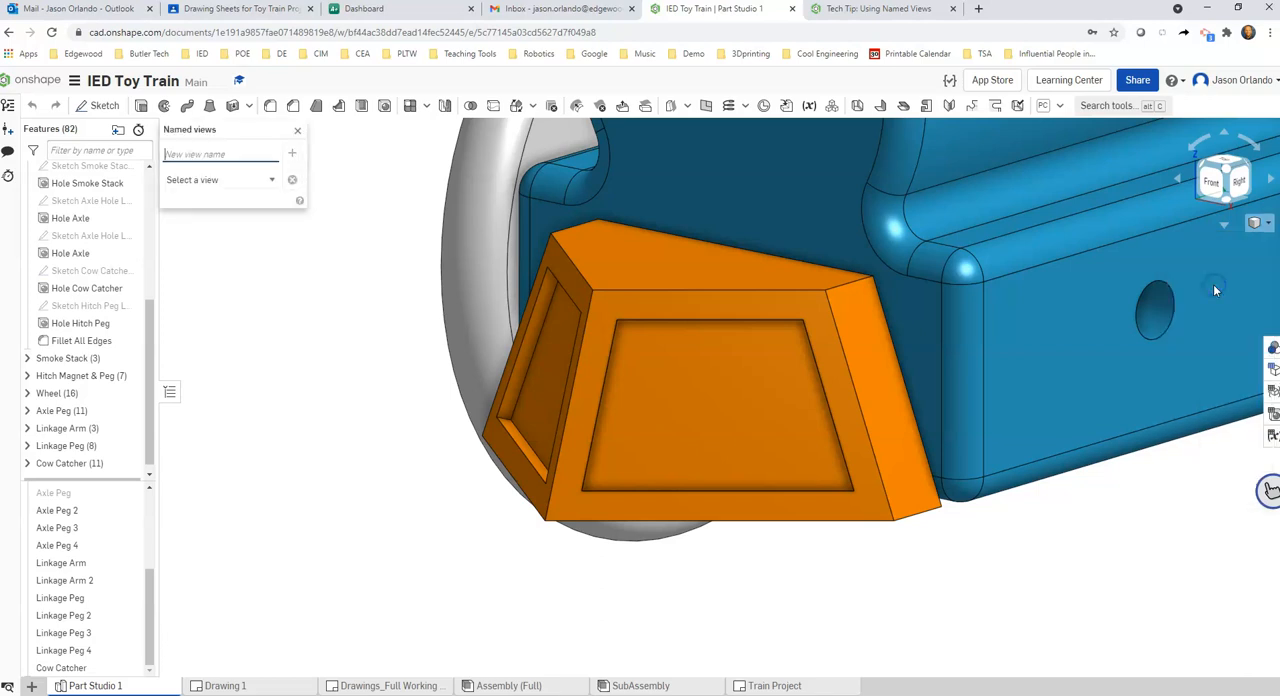
pyautogui.click(274, 181)
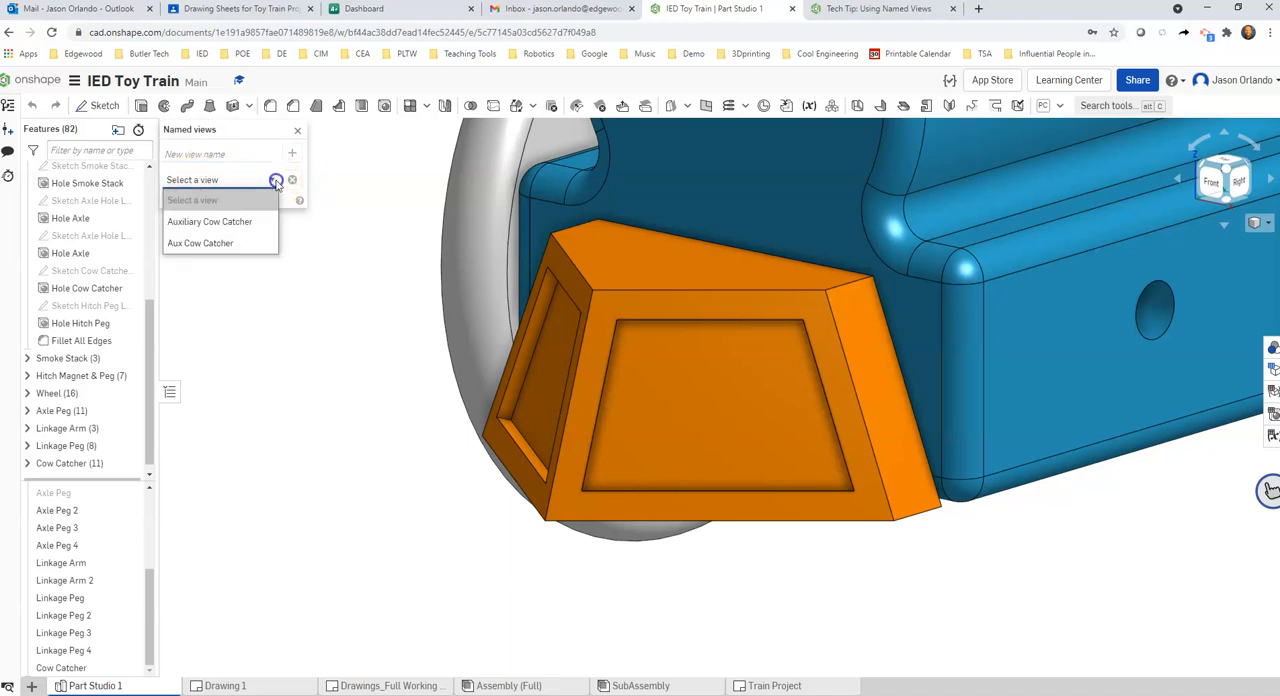
pyautogui.click(372, 211)
pyautogui.click(229, 158)
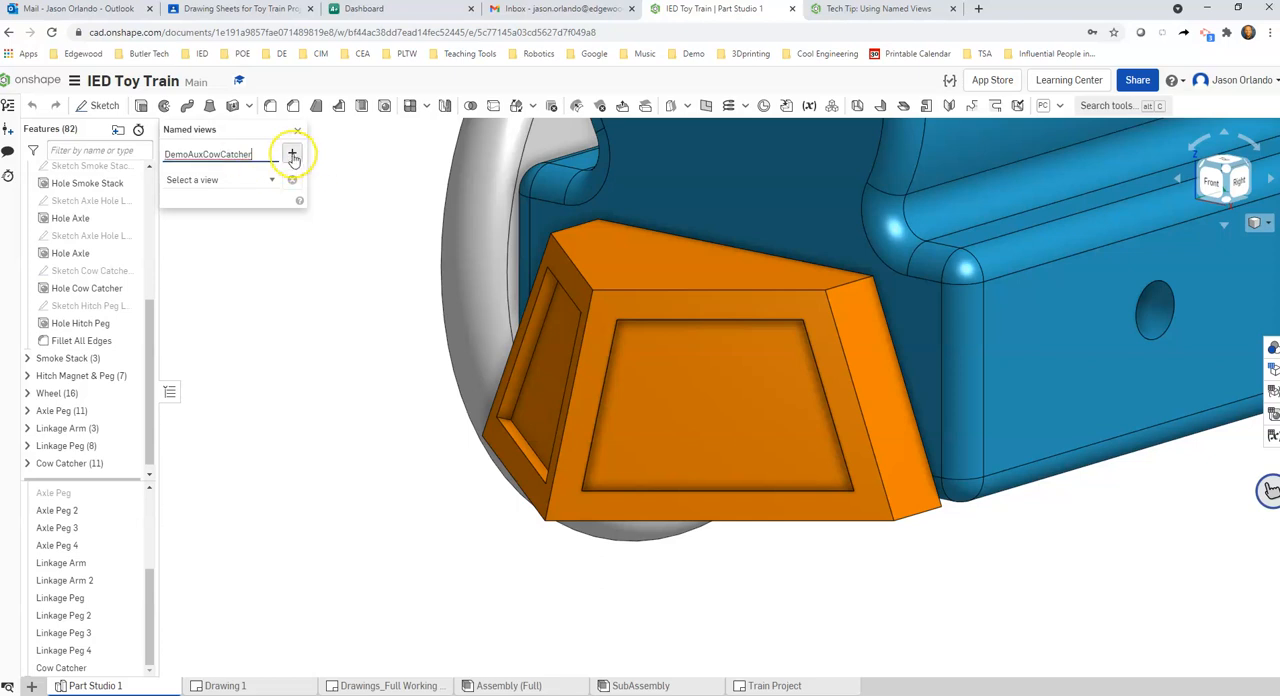
pyautogui.click(293, 158)
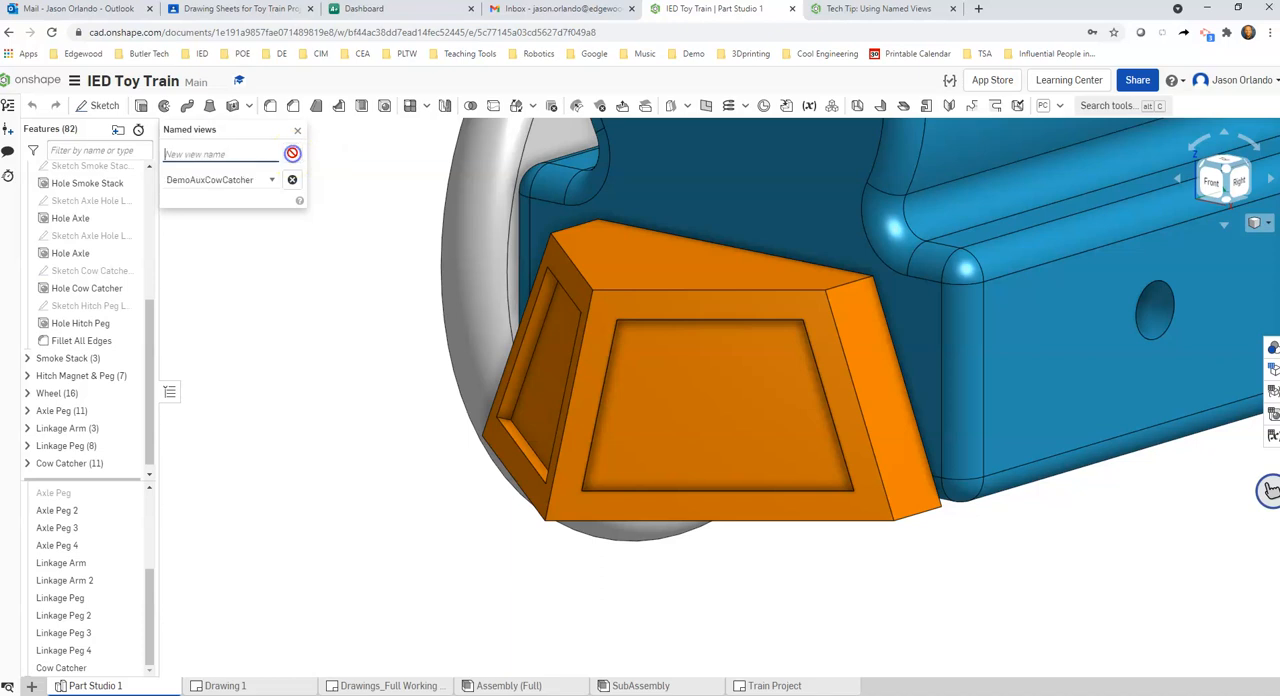
pyautogui.click(272, 180)
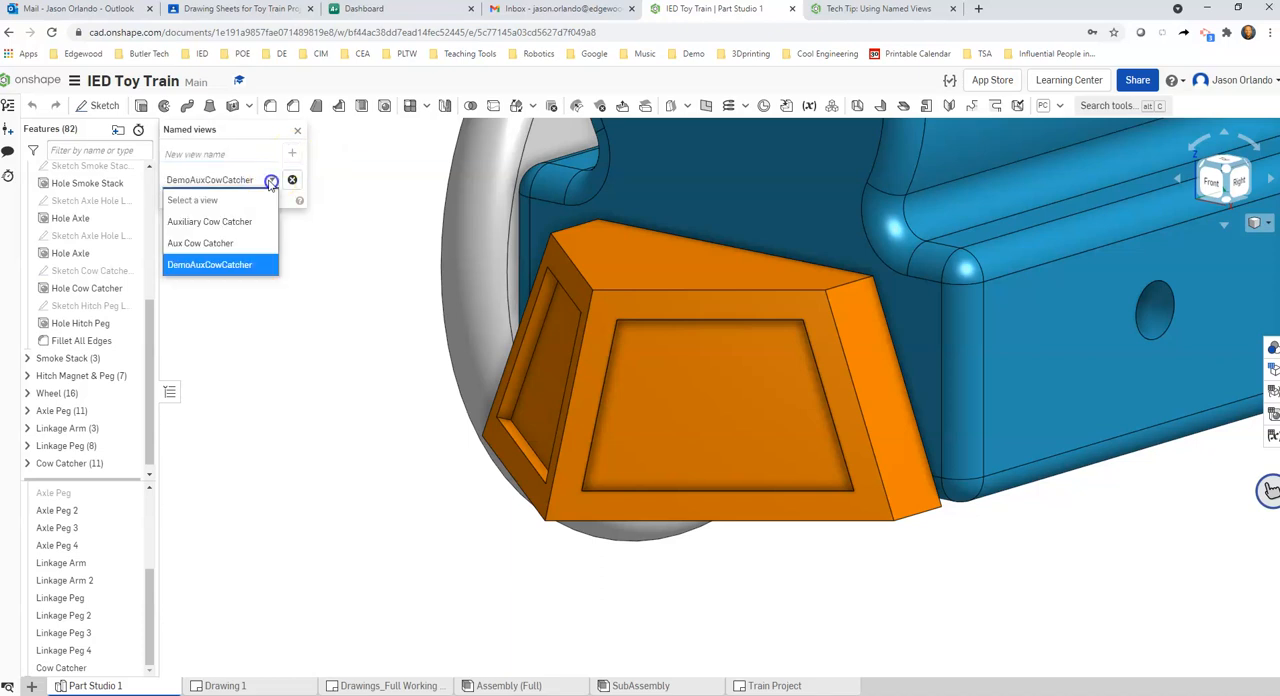
pyautogui.click(361, 307)
pyautogui.click(297, 131)
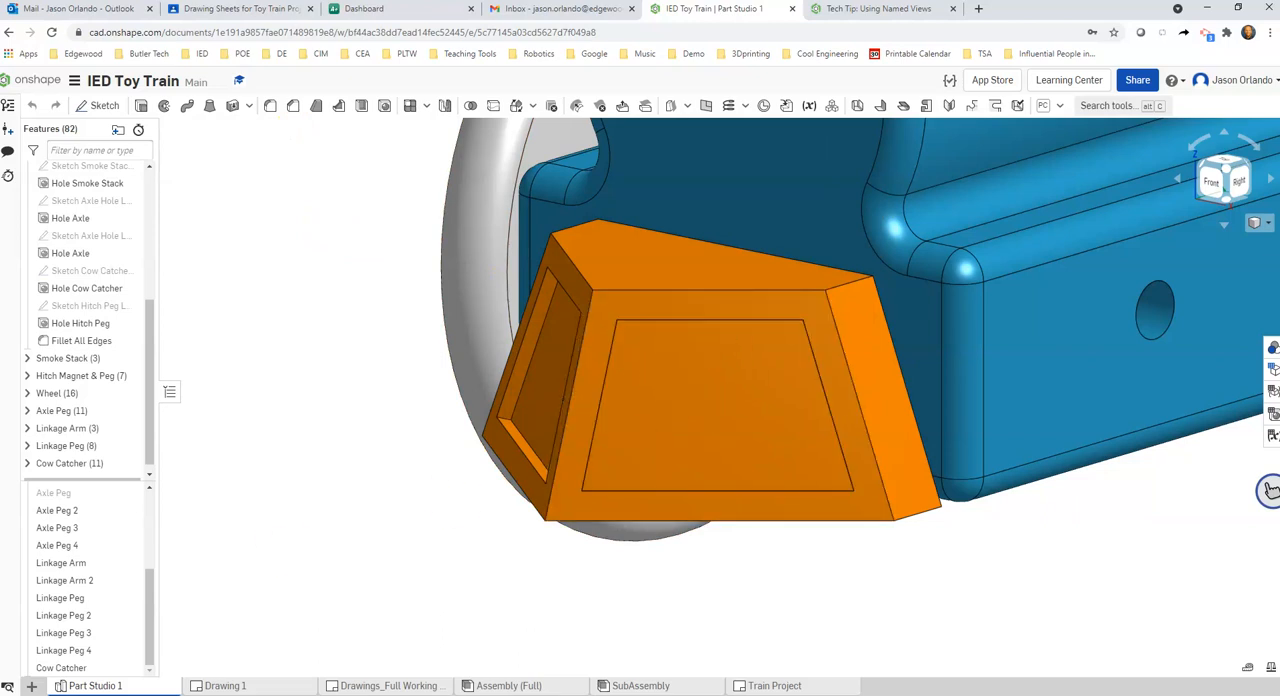
# In the Drawings_Full Working drawing, insert a 2:1 view of the Cow Catcher part with the DemoAuxCowCatcher orientation near the middle of Sheet2
pyautogui.click(230, 686)
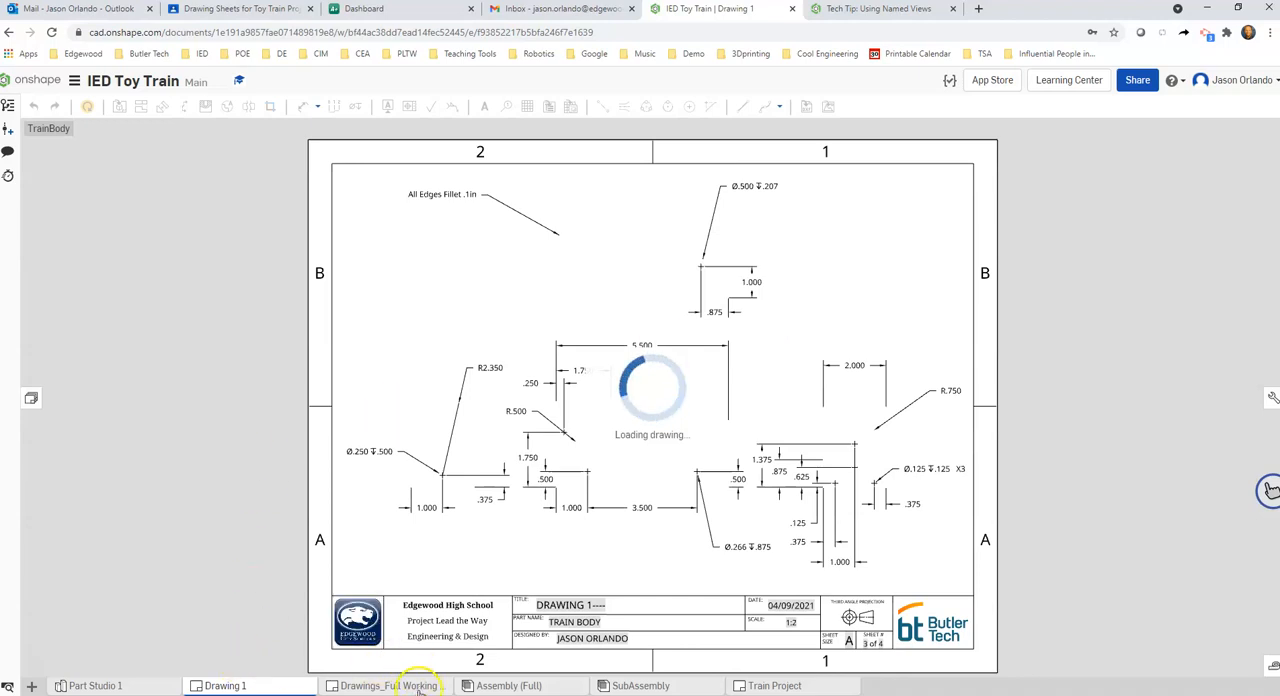
pyautogui.click(420, 688)
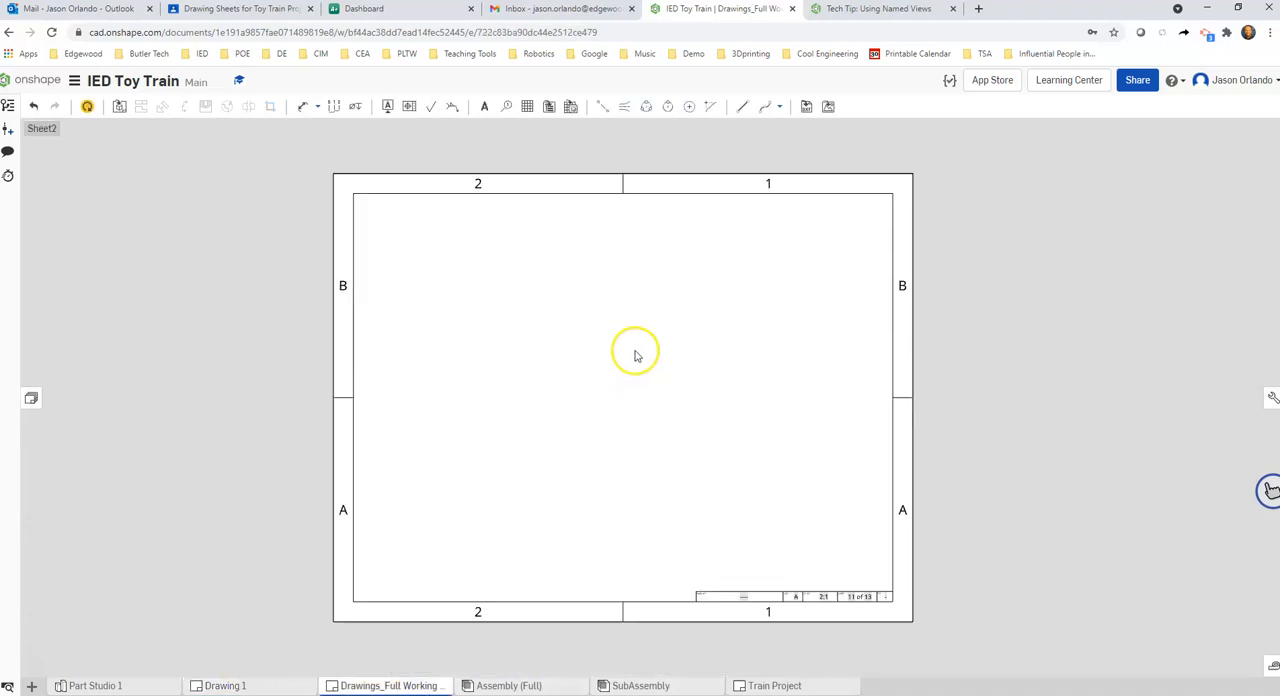
pyautogui.click(118, 107)
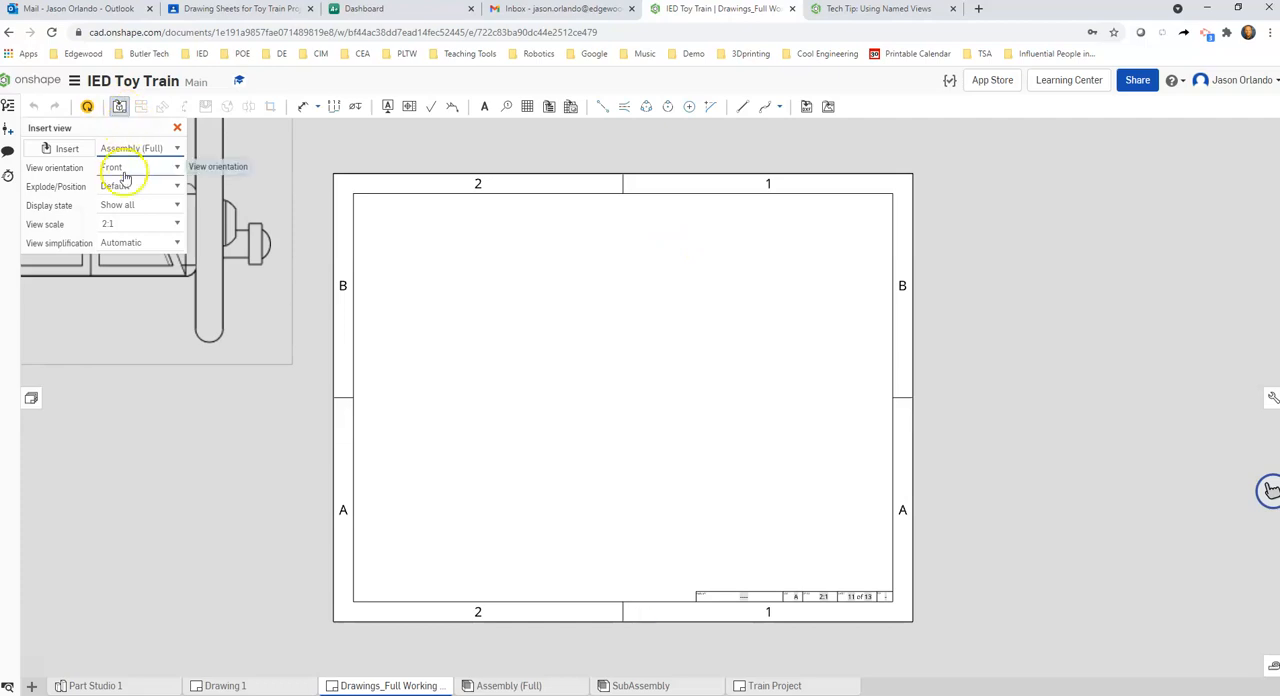
pyautogui.click(68, 150)
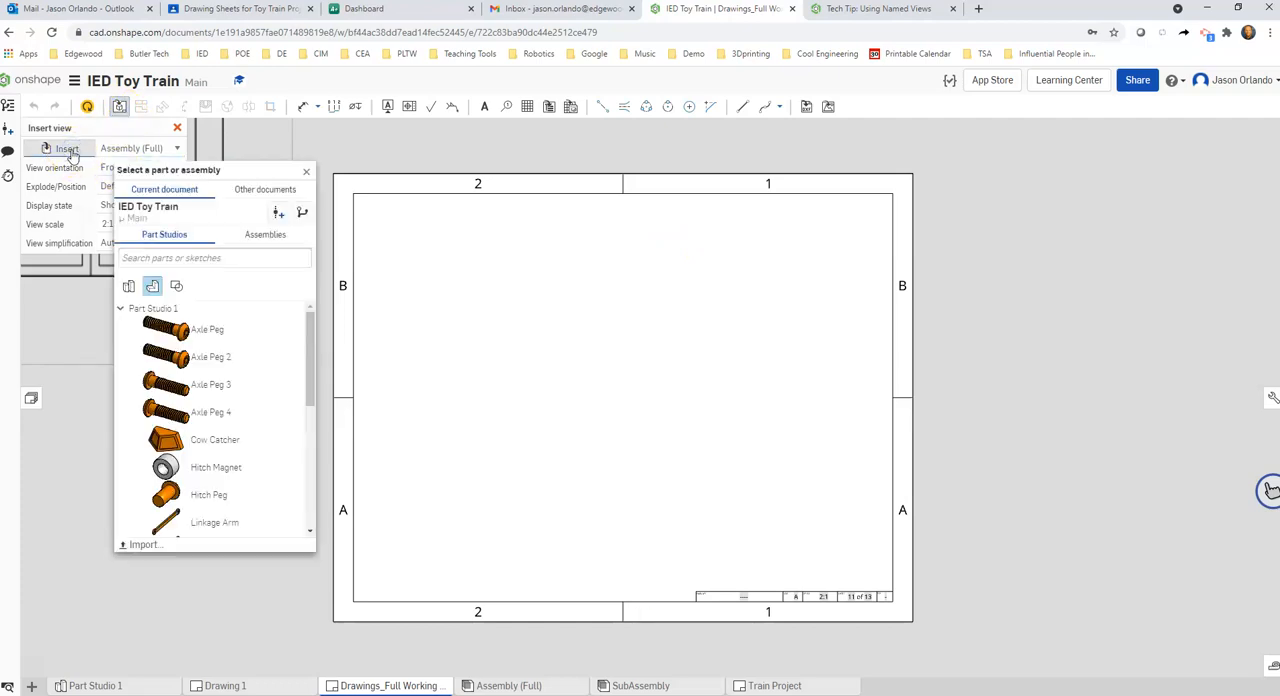
pyautogui.click(214, 448)
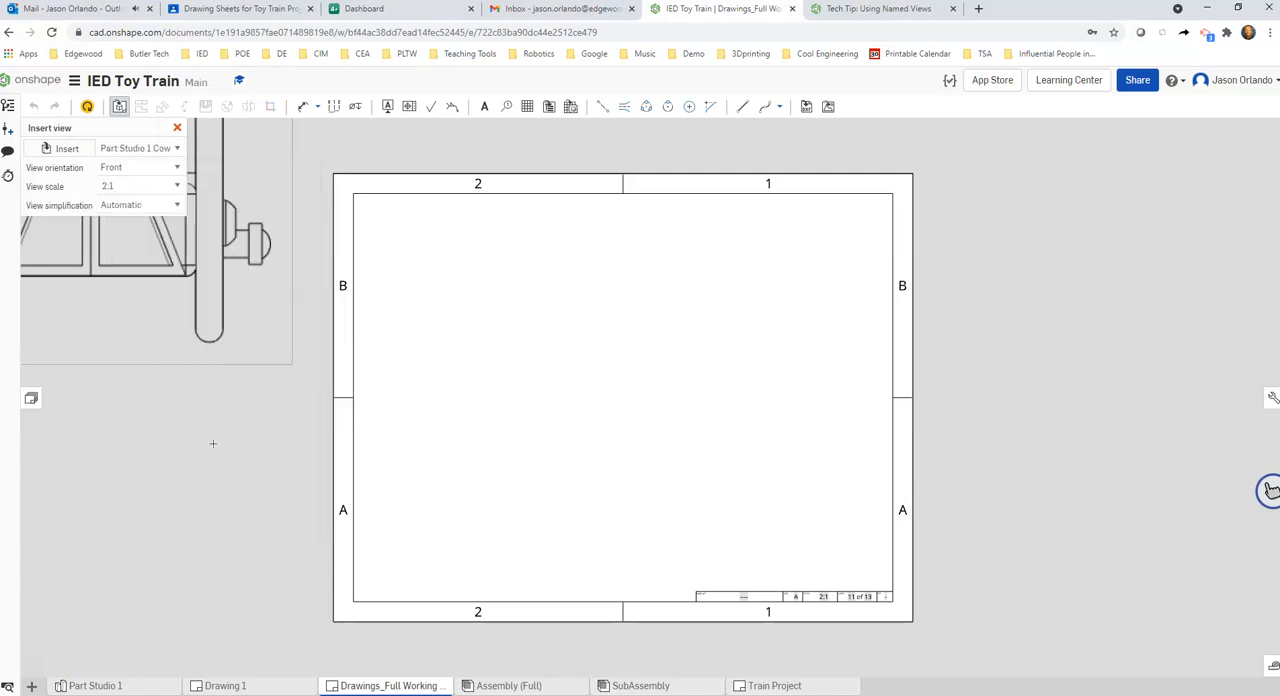
pyautogui.click(144, 168)
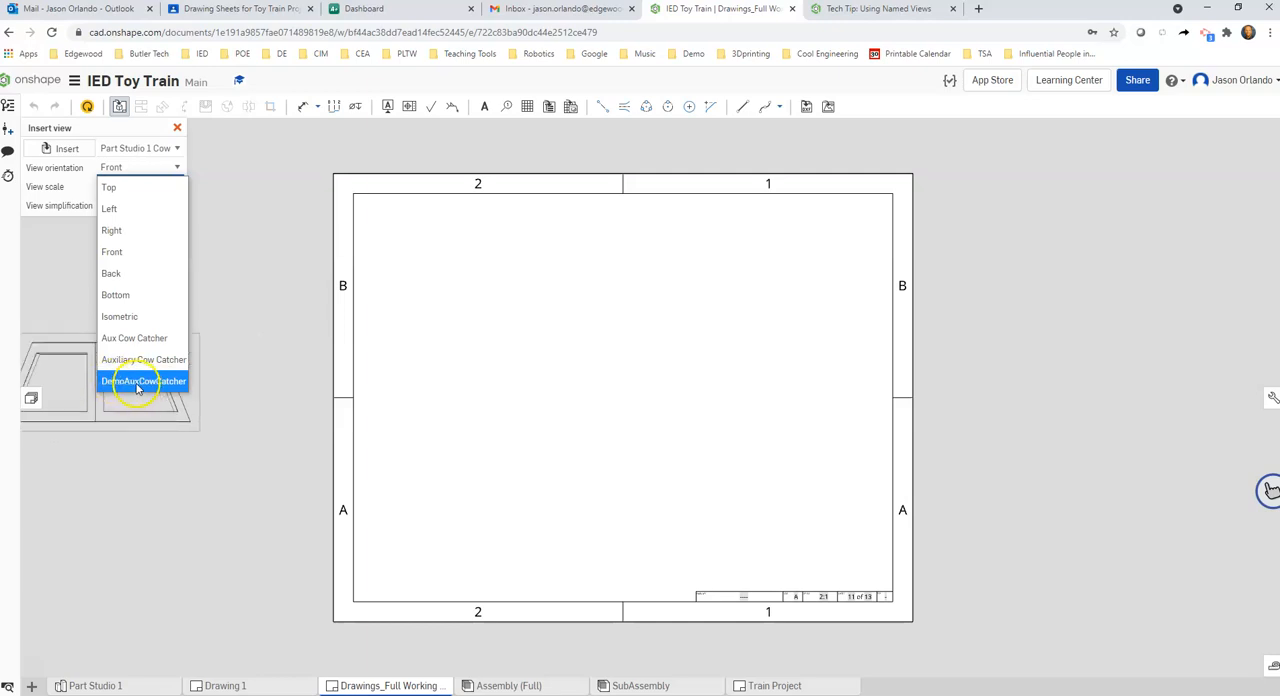
pyautogui.click(137, 384)
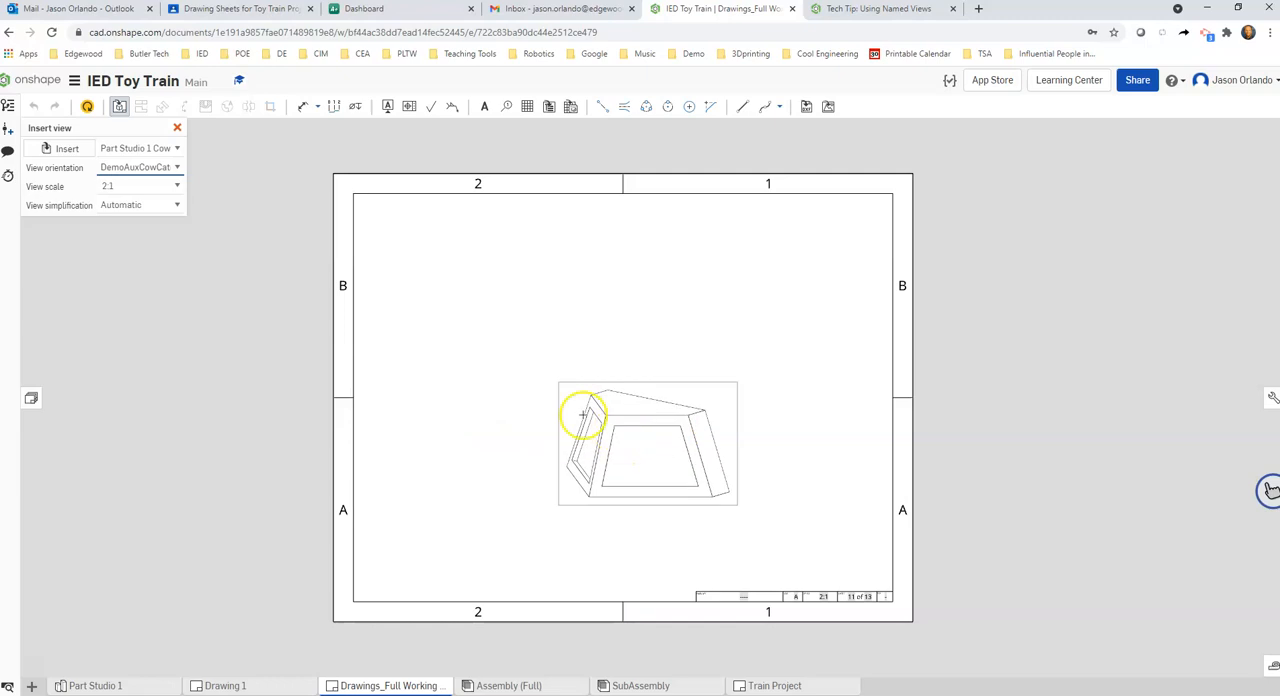
pyautogui.click(652, 397)
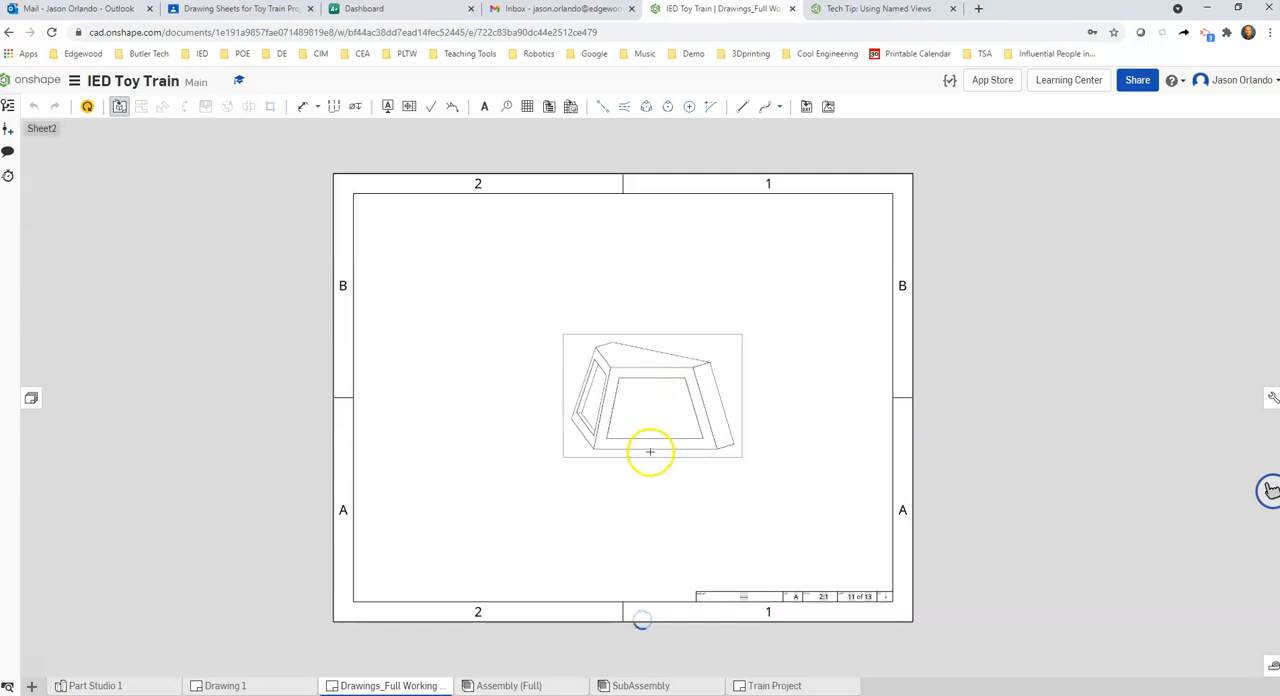
pyautogui.scroll(5, 643, 449)
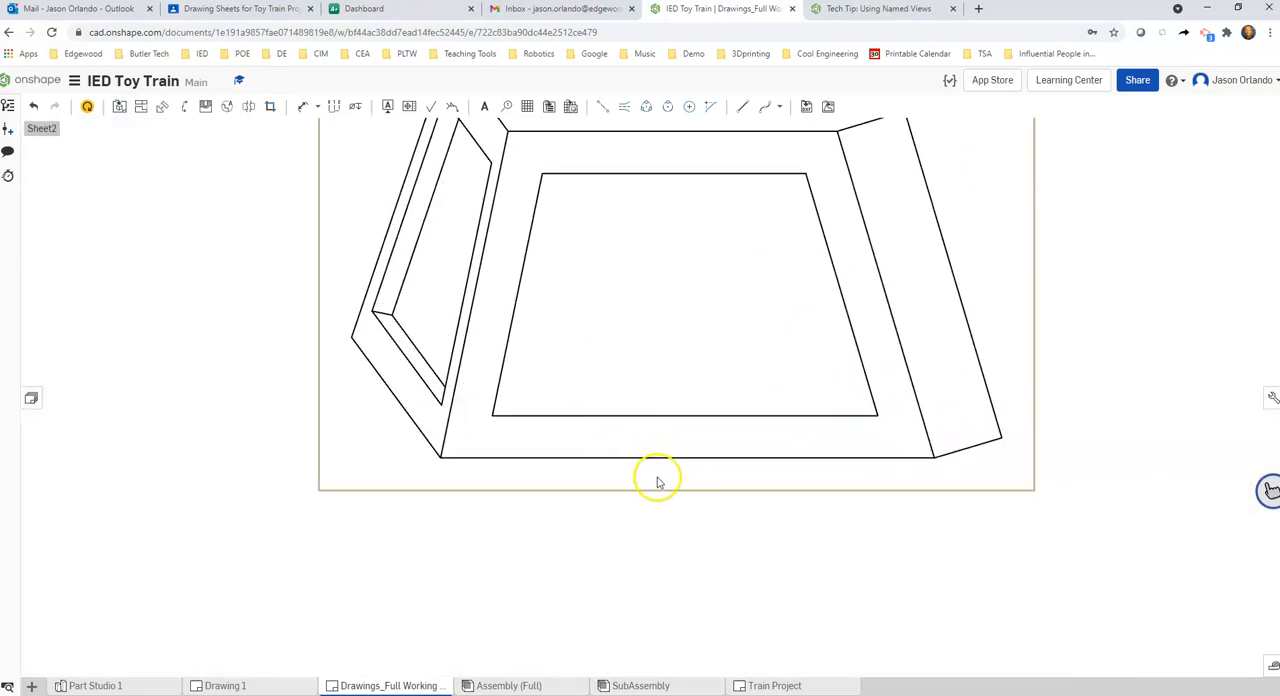
pyautogui.scroll(-5, 677, 474)
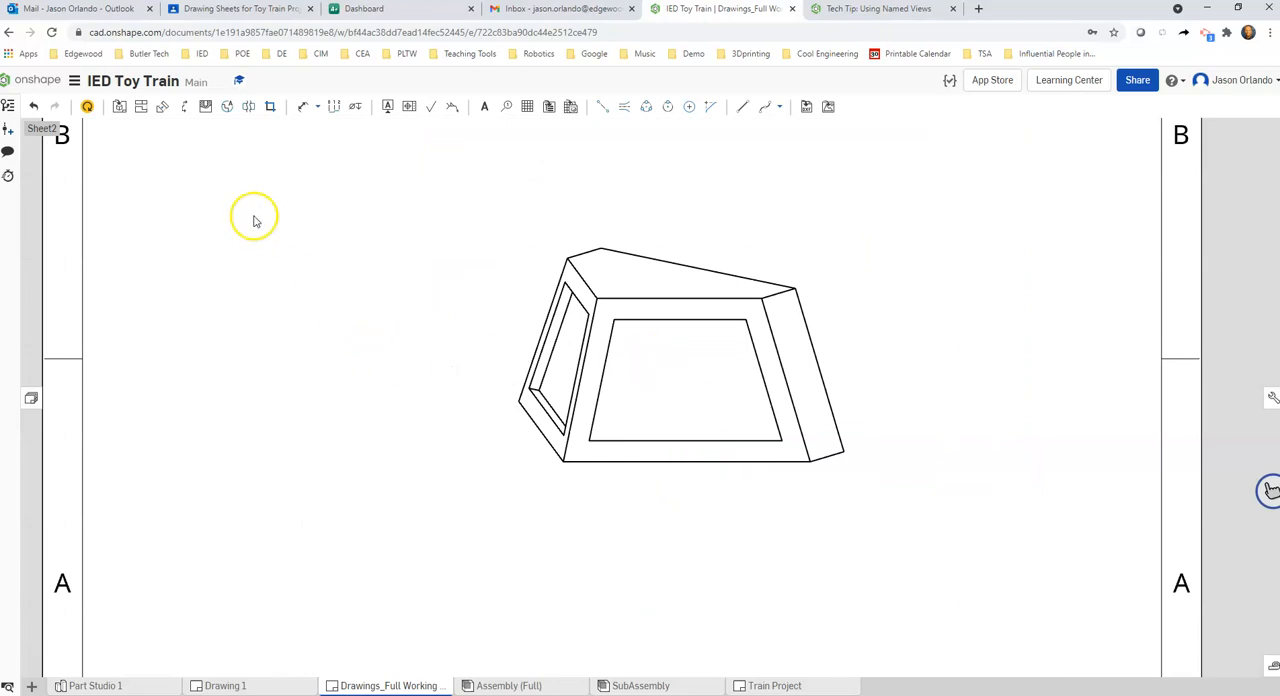
# Insert a 2:1 view of the Cow Catcher part with the Aux Cow Catcher orientation beside the existing auxiliary view
pyautogui.click(119, 106)
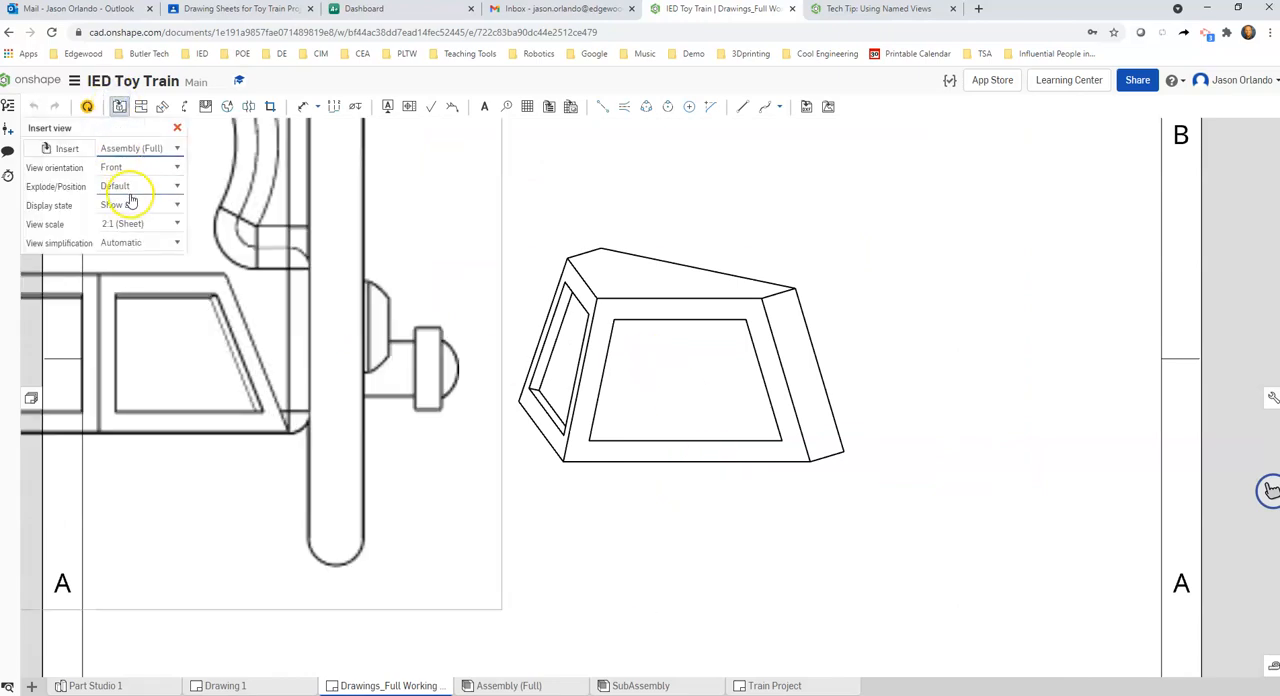
pyautogui.click(67, 149)
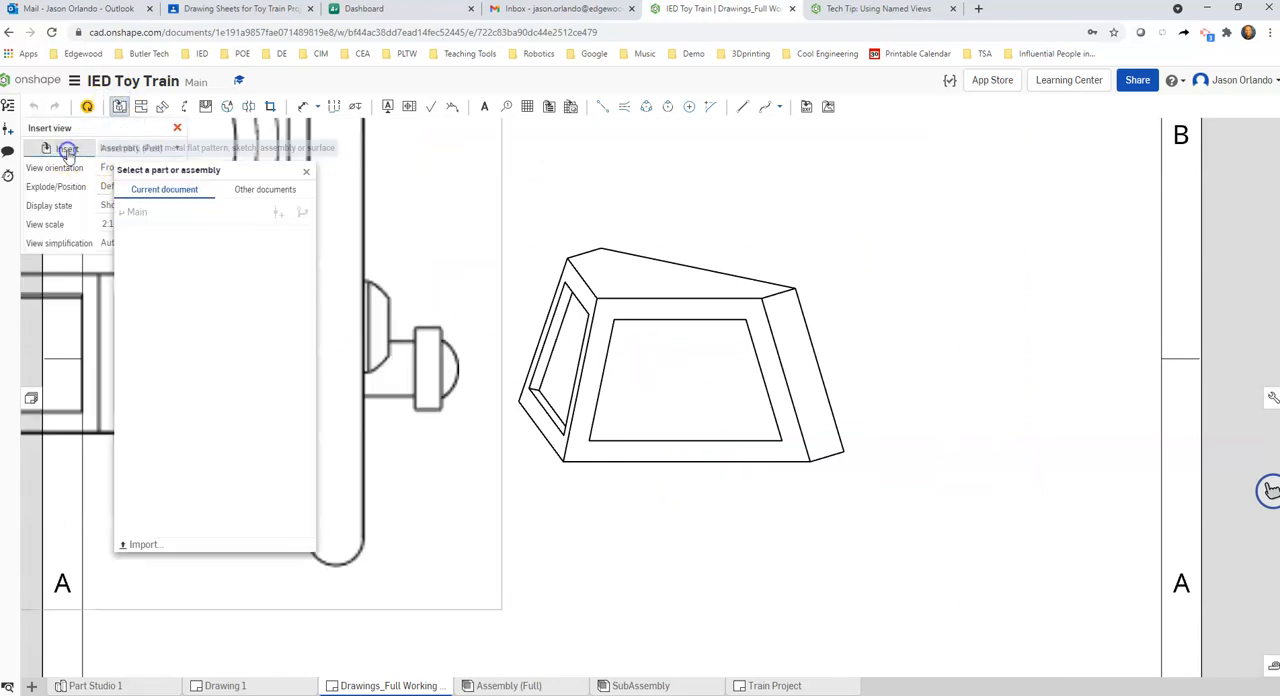
pyautogui.click(214, 444)
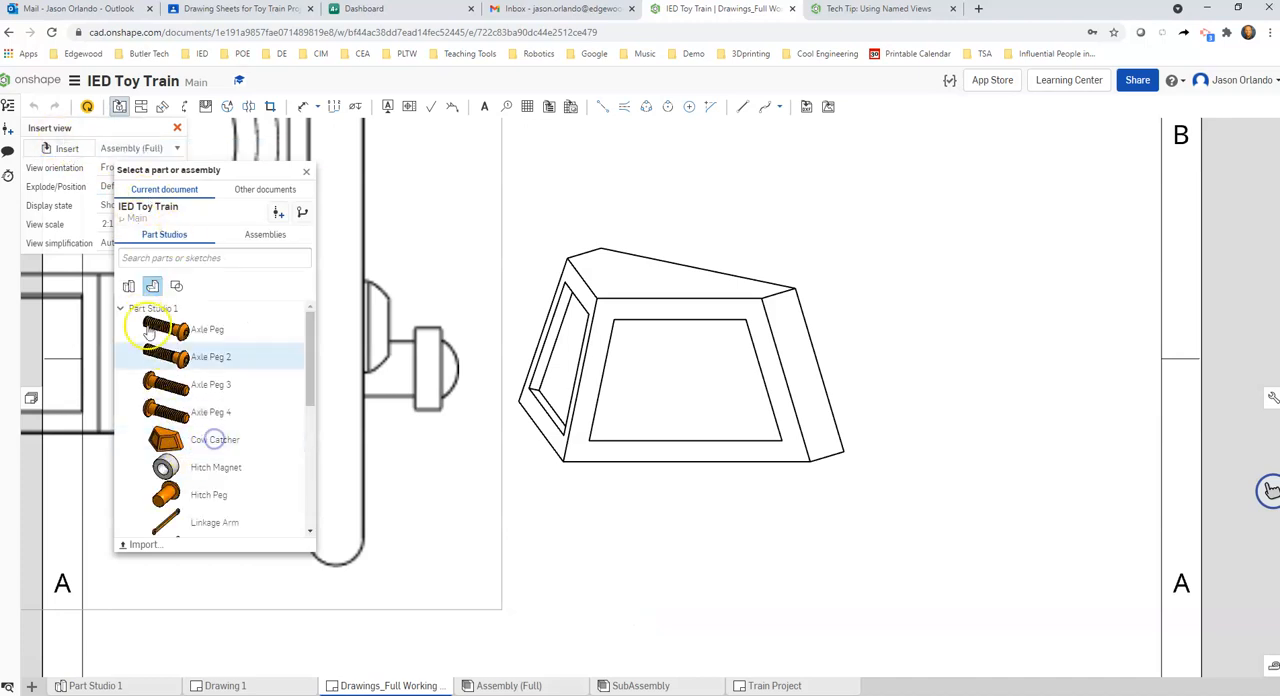
pyautogui.click(168, 173)
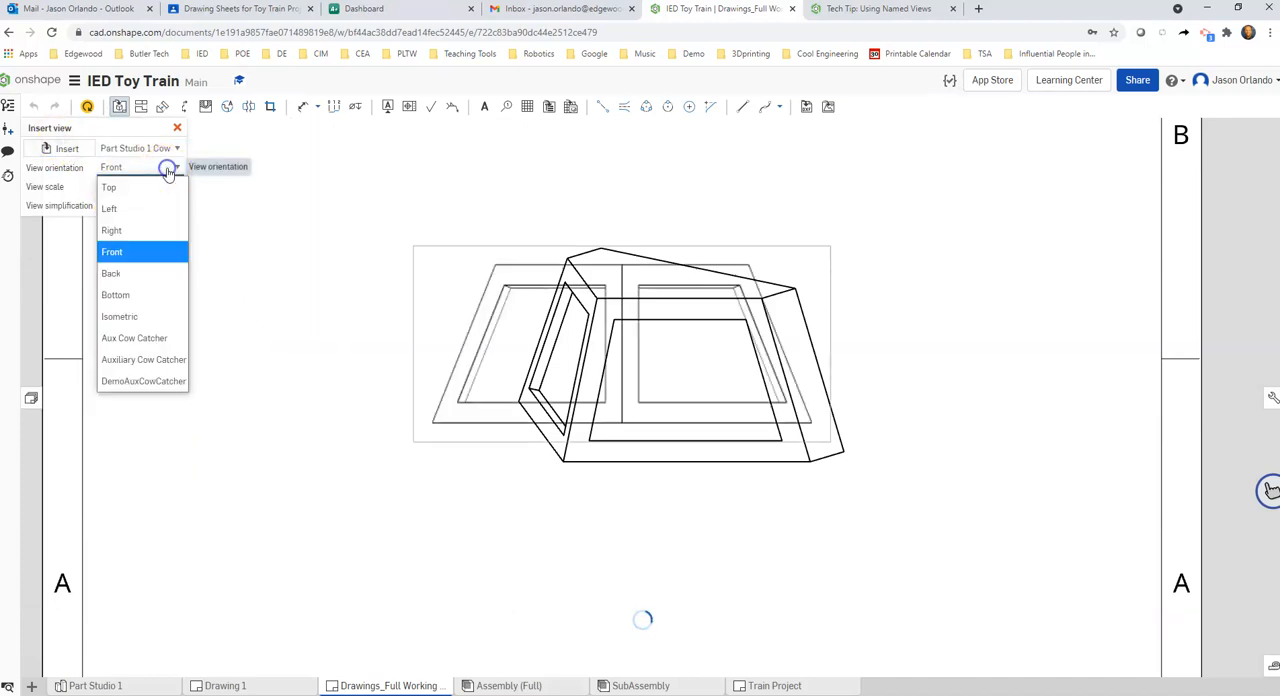
pyautogui.click(160, 336)
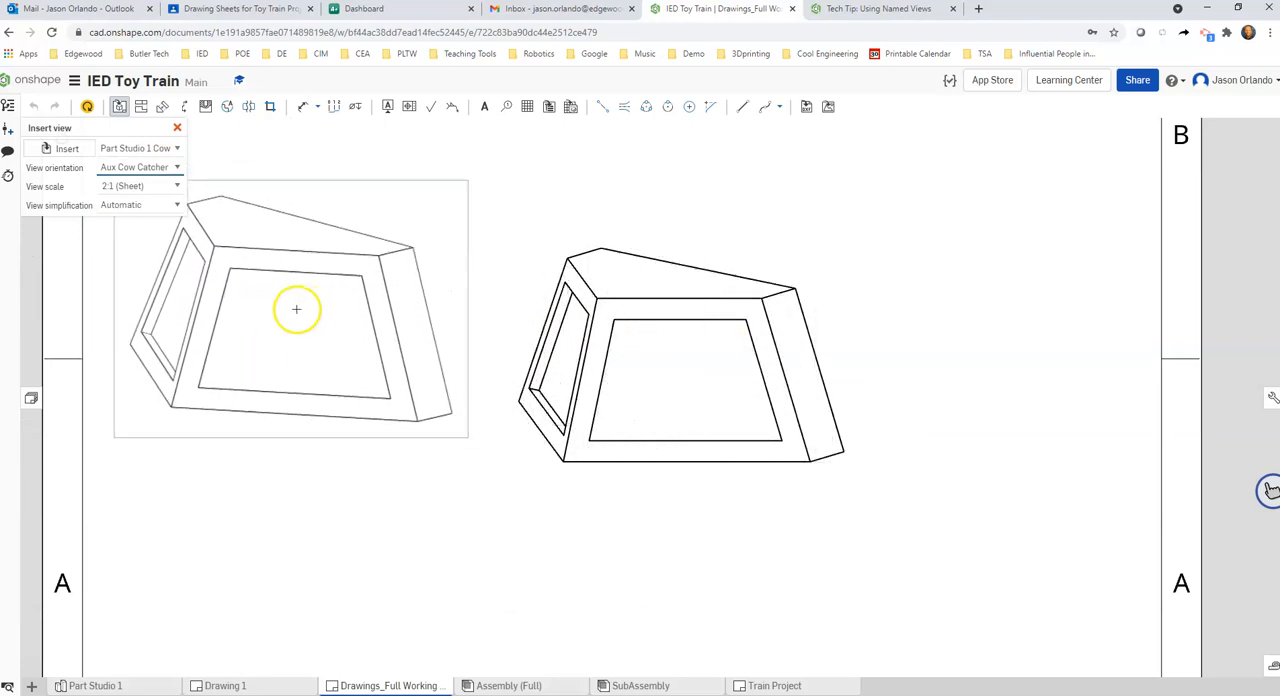
pyautogui.moveTo(317, 310); pyautogui.dragTo(428, 311, button='right')
pyautogui.click(417, 341)
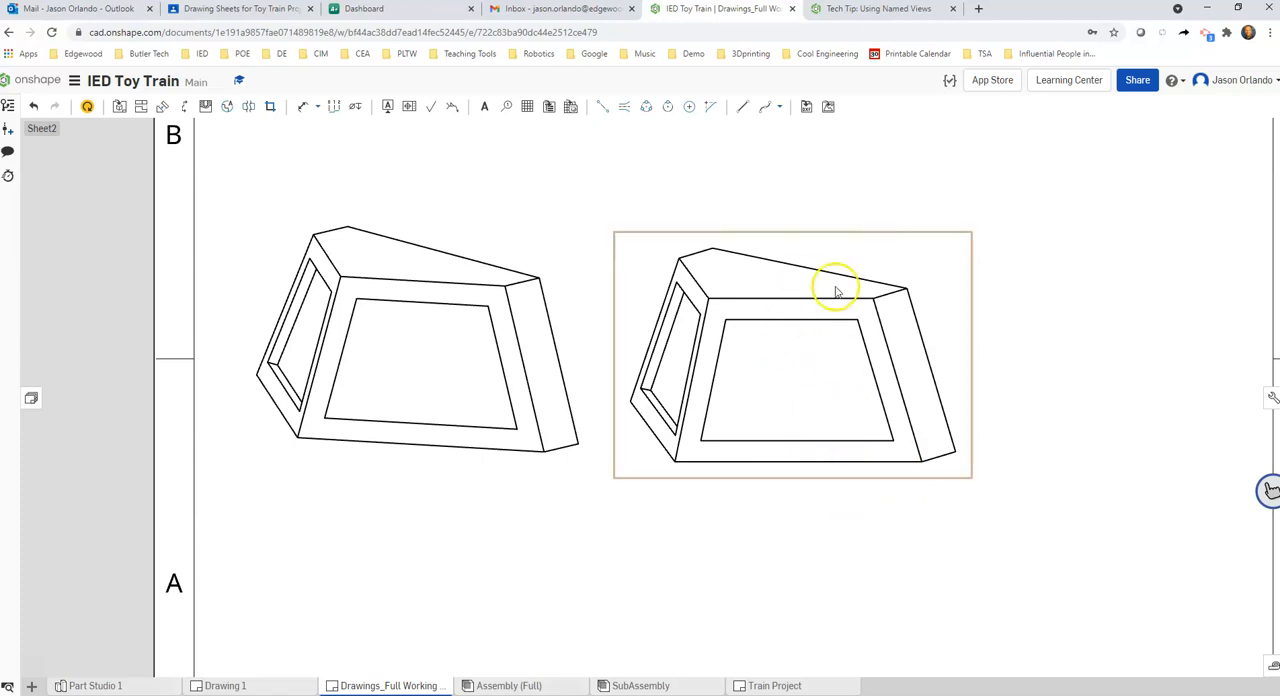
# Delete the tilted Aux Cow Catcher view from Sheet2
pyautogui.click(465, 223)
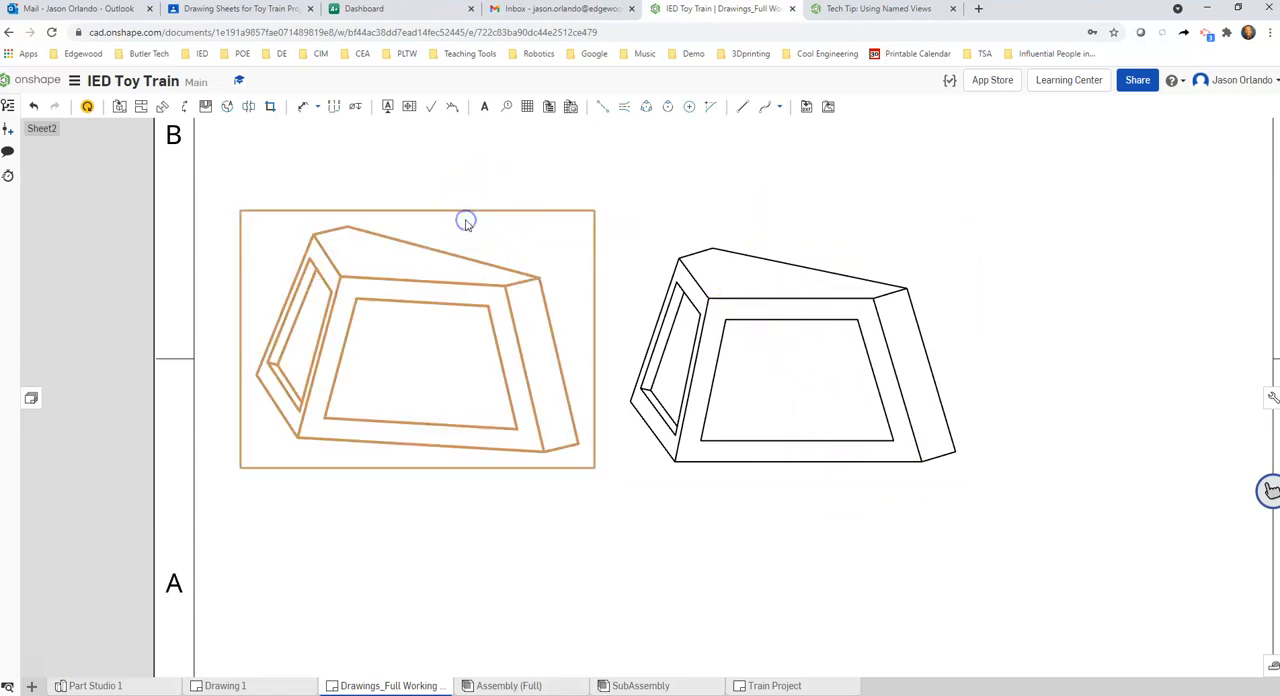
pyautogui.press('Delete')
pyautogui.click(466, 221)
# Create a vertical section view through the midpoint of the front panel's upper recess edge and place it beside the auxiliary view
pyautogui.scroll(-2, 542, 308)
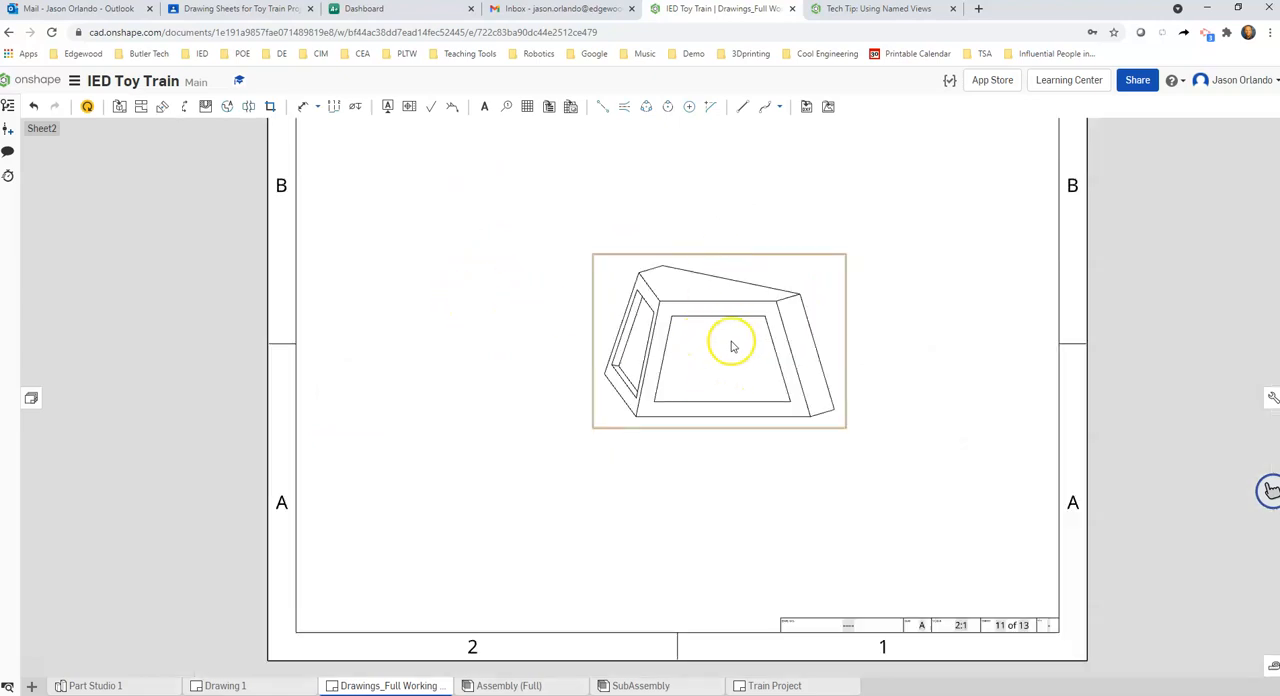
pyautogui.scroll(2, 828, 347)
pyautogui.scroll(-3, 828, 347)
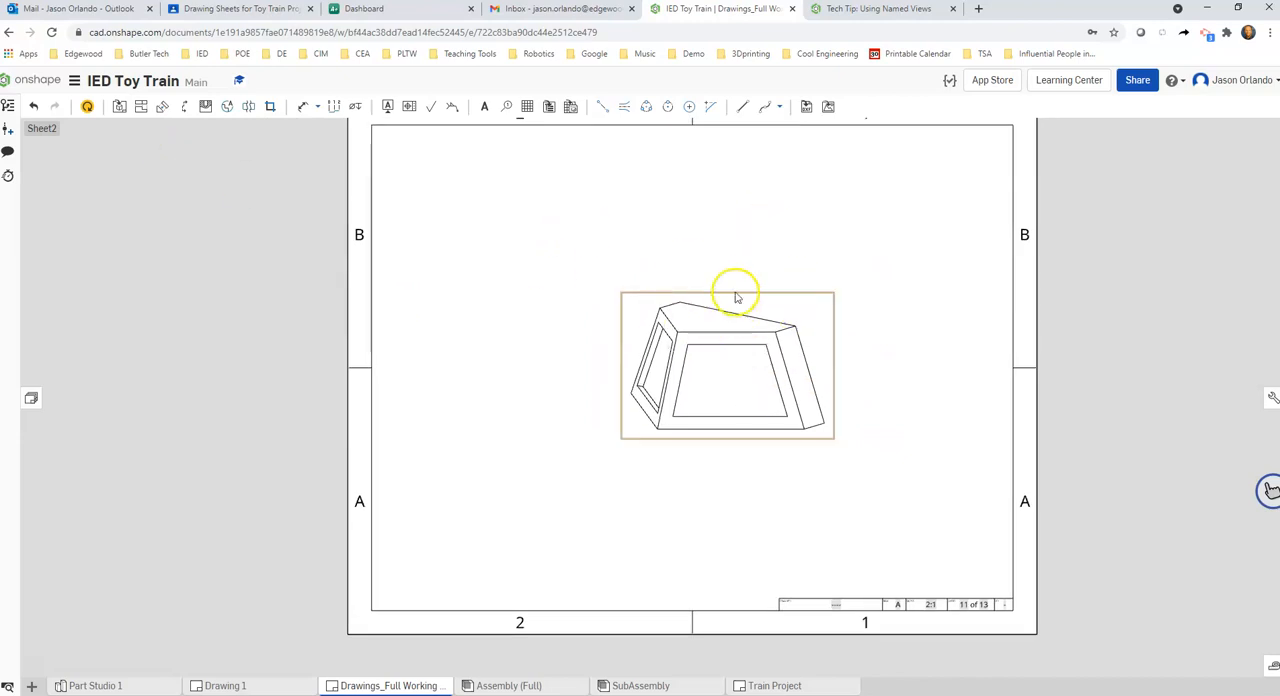
pyautogui.scroll(1, 726, 420)
pyautogui.scroll(1, 726, 420)
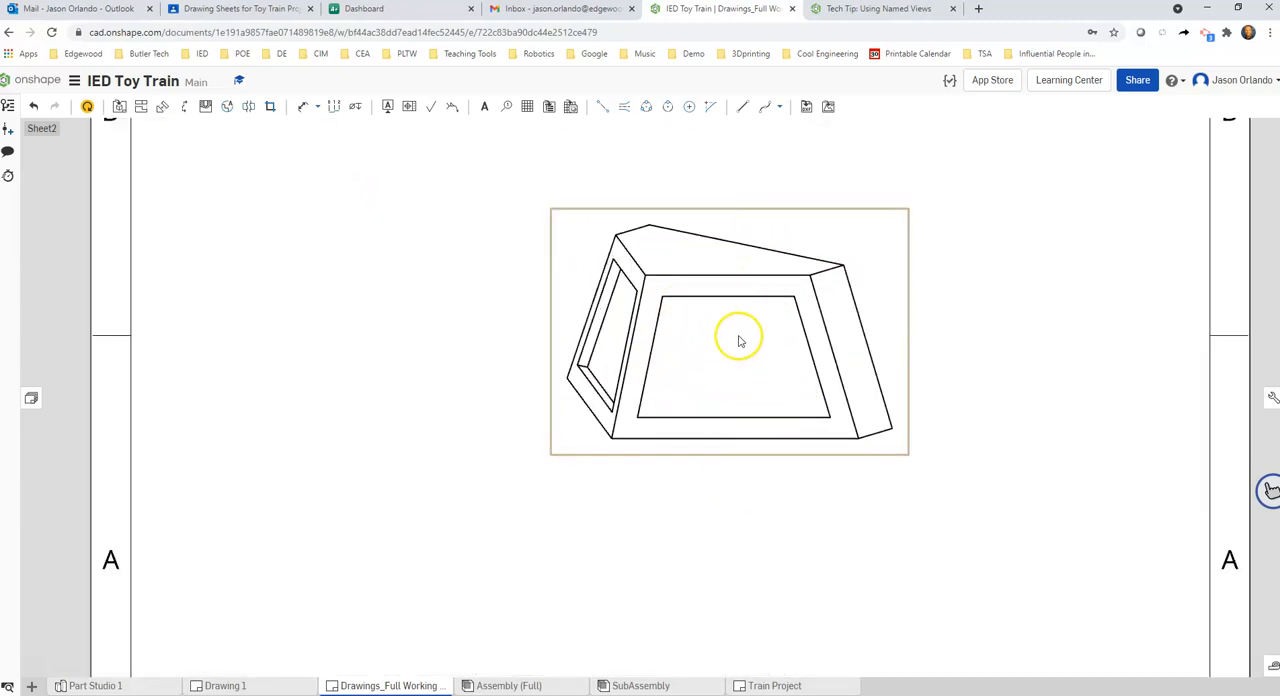
pyautogui.click(184, 106)
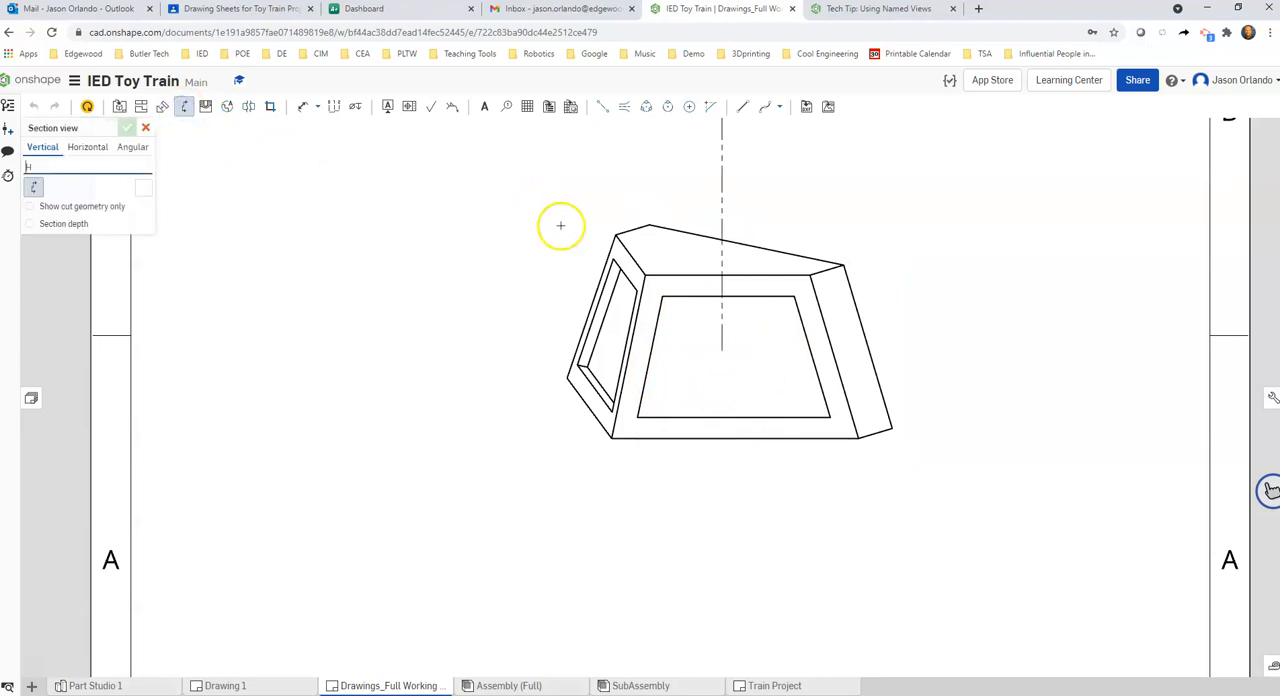
pyautogui.click(728, 296)
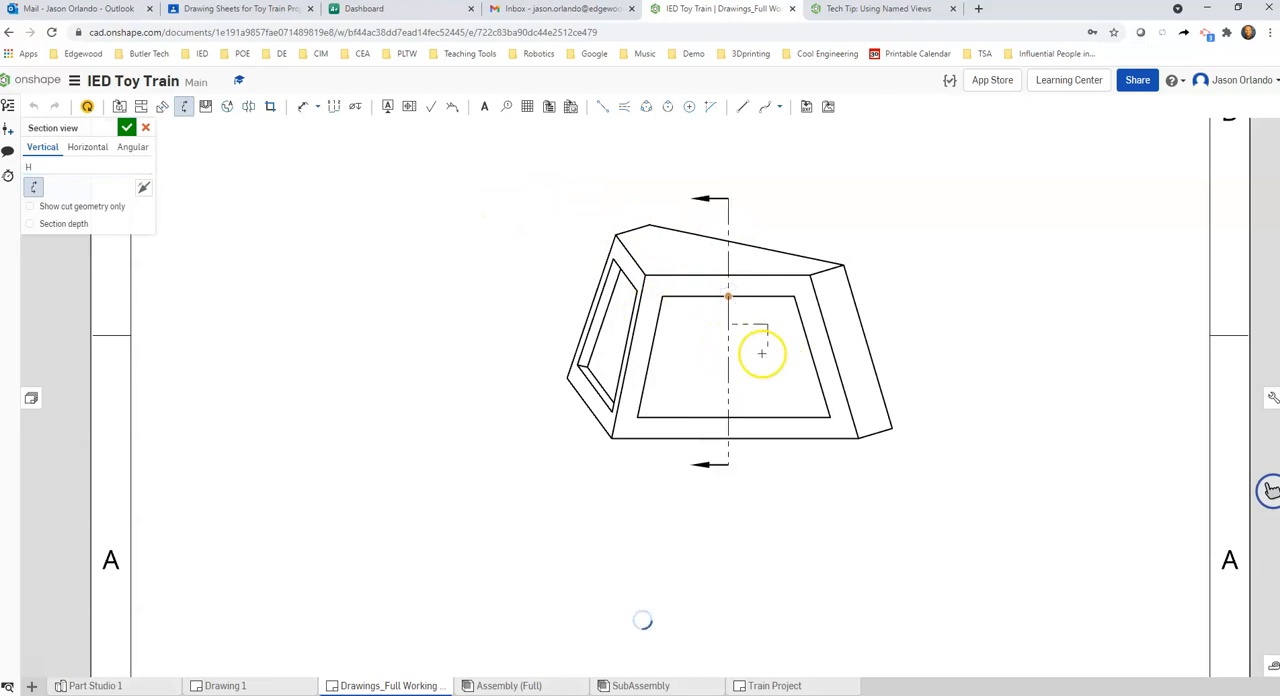
pyautogui.moveTo(1060, 336); pyautogui.dragTo(575, 330, button='right')
pyautogui.click(719, 342)
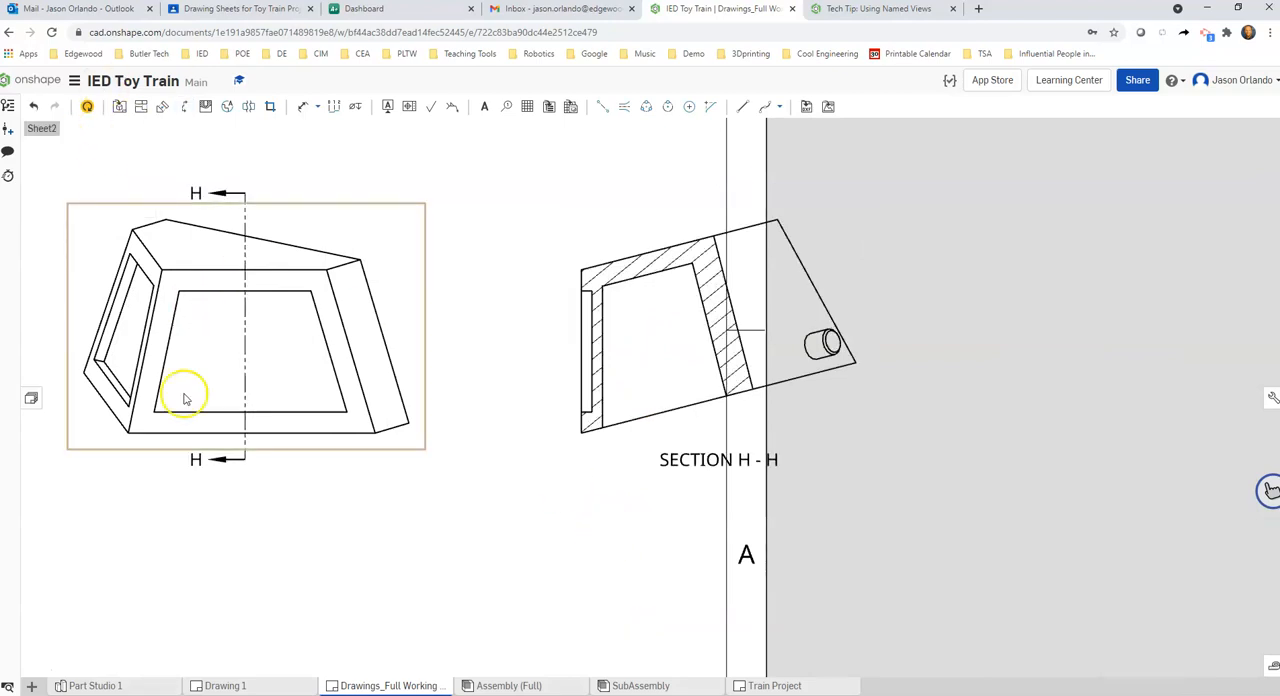
pyautogui.moveTo(572, 334); pyautogui.dragTo(510, 336)
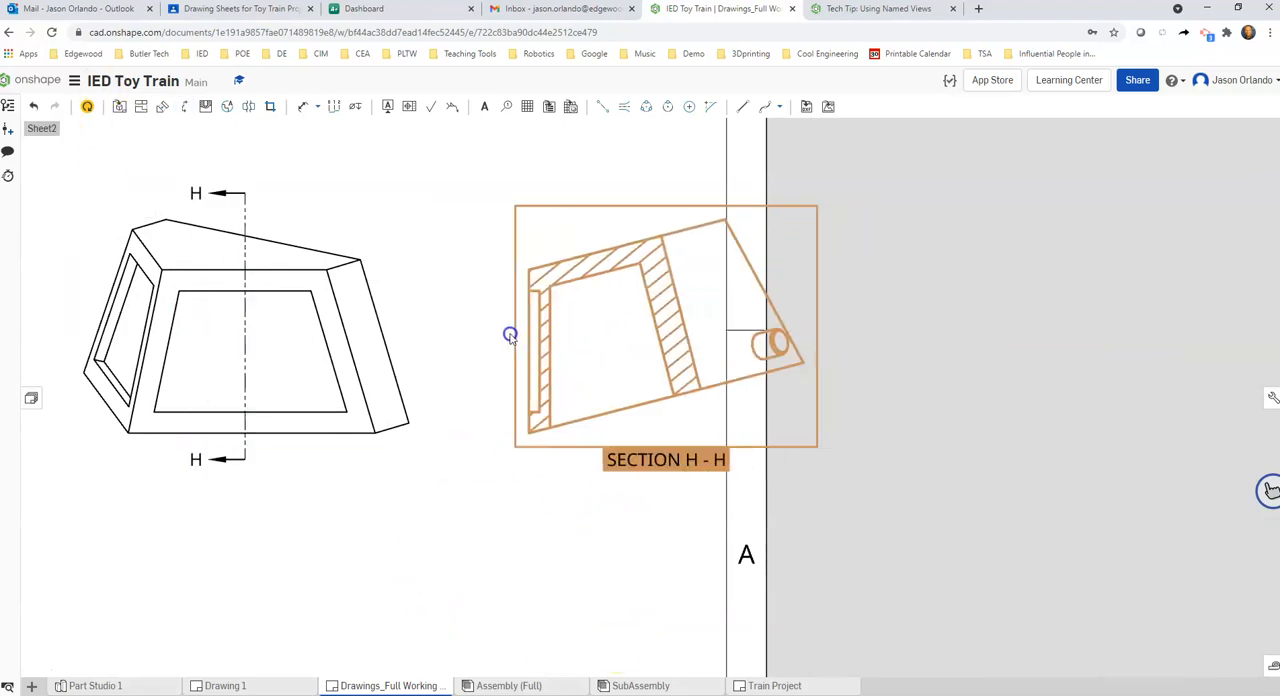
# Dimension the border width between the recess's slanted edge and the panel's outer edge in the auxiliary view
pyautogui.scroll(5, 512, 338)
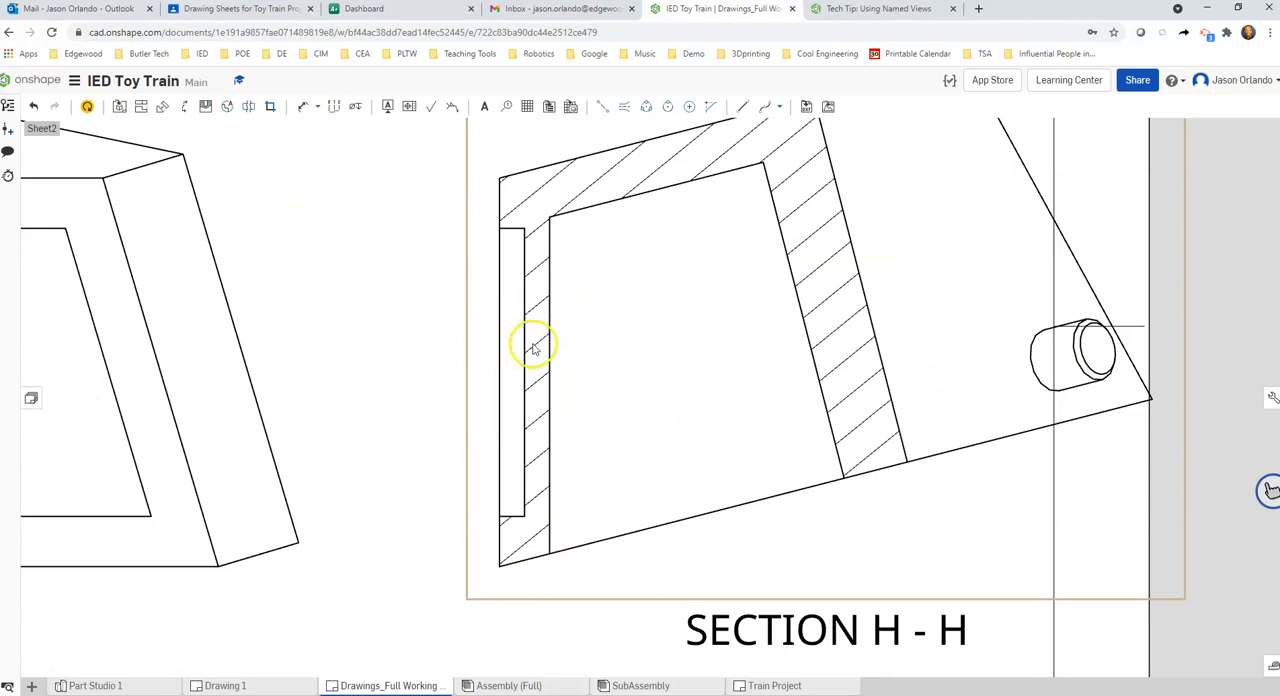
pyautogui.scroll(-2, 533, 347)
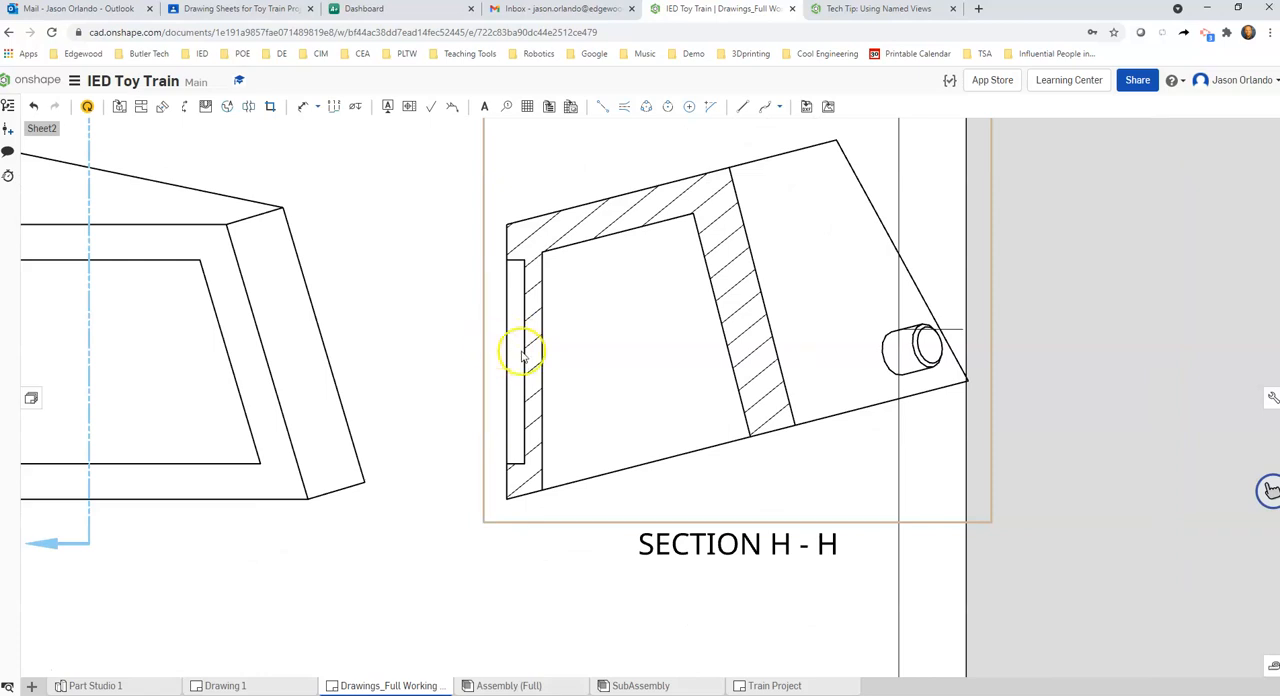
pyautogui.scroll(-2, 521, 355)
pyautogui.scroll(2, 520, 360)
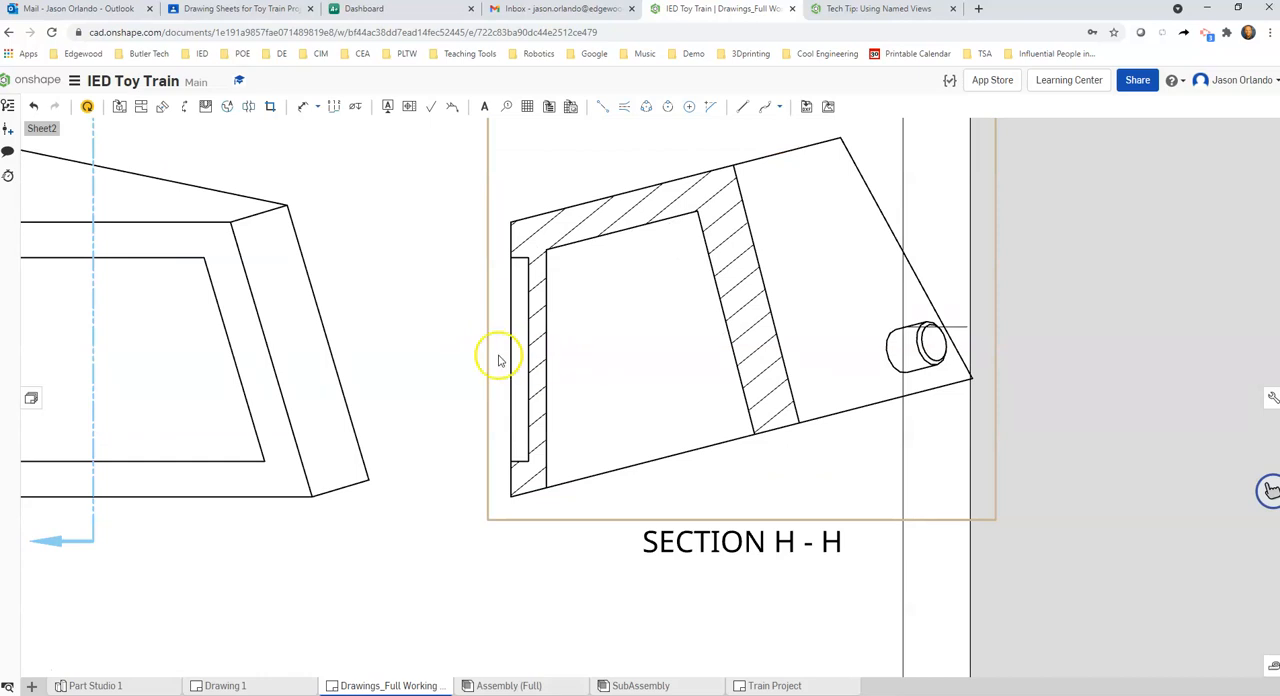
pyautogui.scroll(-1, 400, 295)
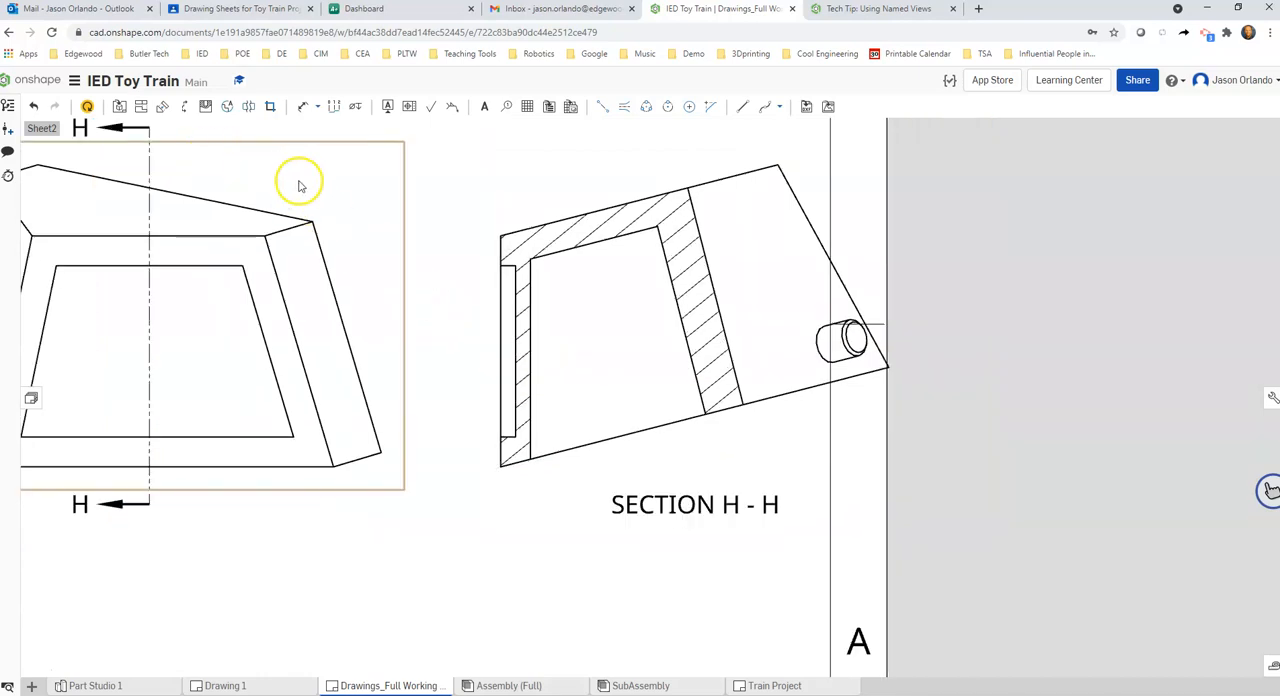
pyautogui.scroll(-1, 340, 205)
pyautogui.click(303, 106)
pyautogui.scroll(1, 275, 252)
pyautogui.click(298, 285)
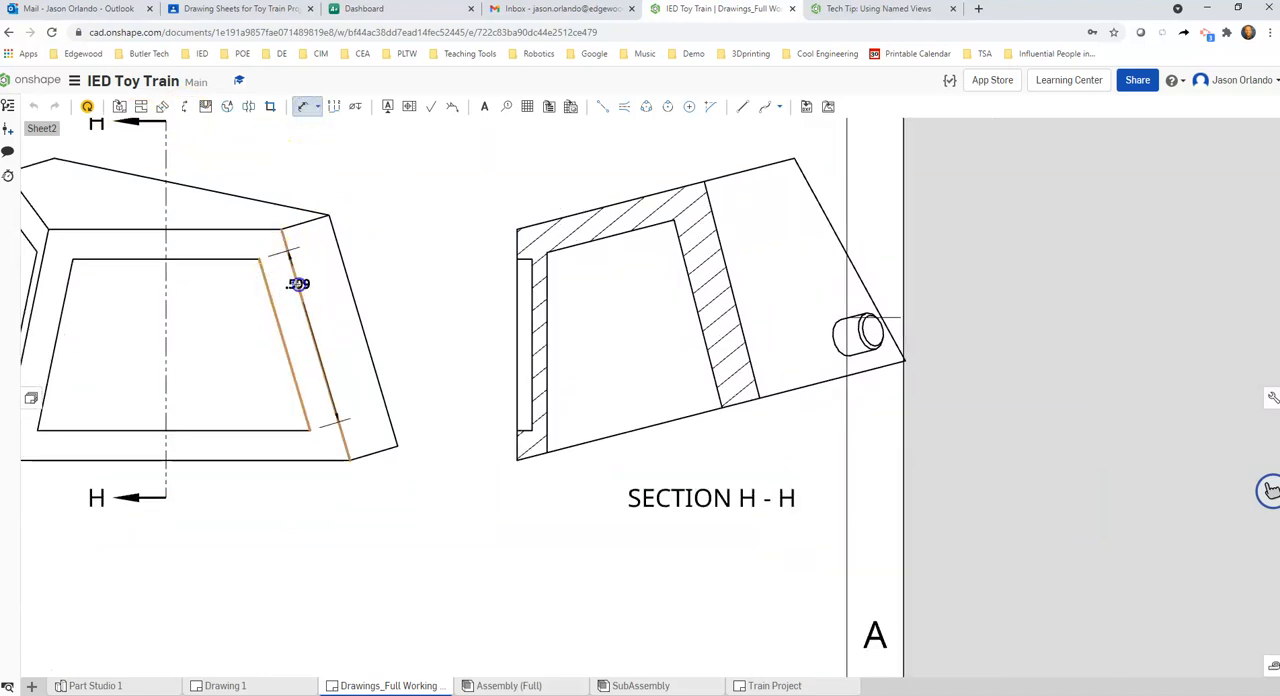
pyautogui.click(257, 336)
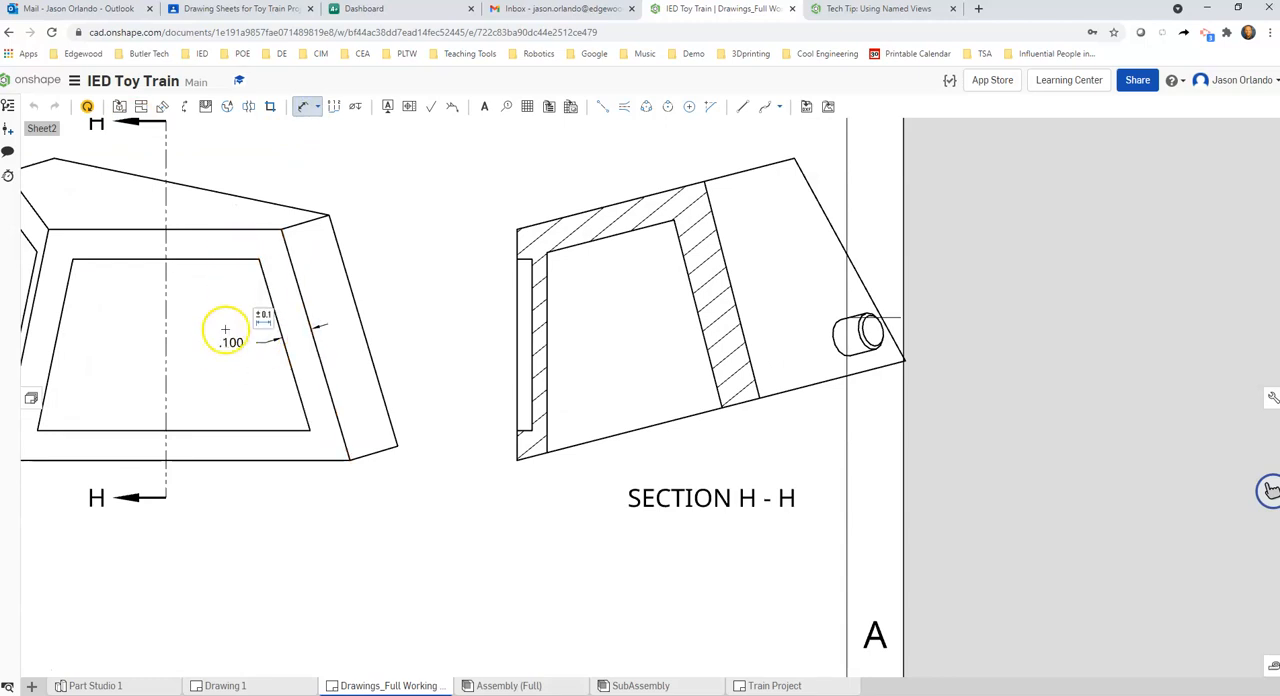
pyautogui.click(265, 320)
# Dimension the depth of the panel recess in Section H-H
pyautogui.click(215, 275)
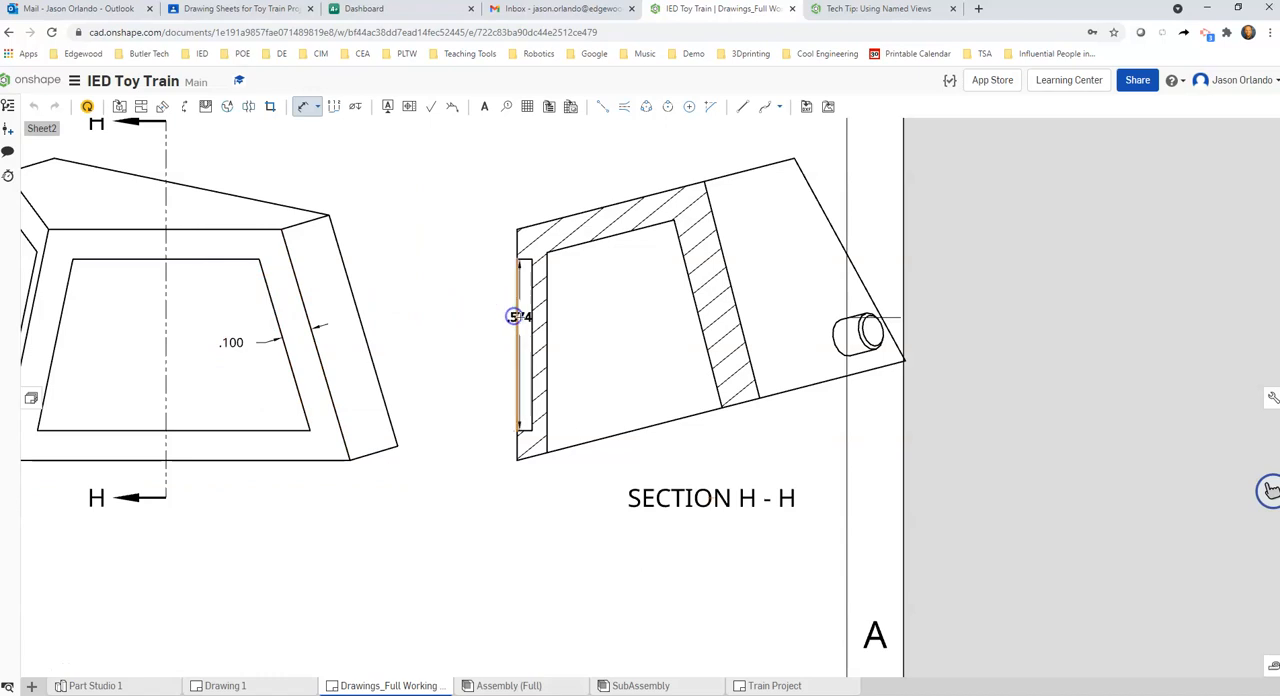
pyautogui.click(531, 319)
pyautogui.click(586, 337)
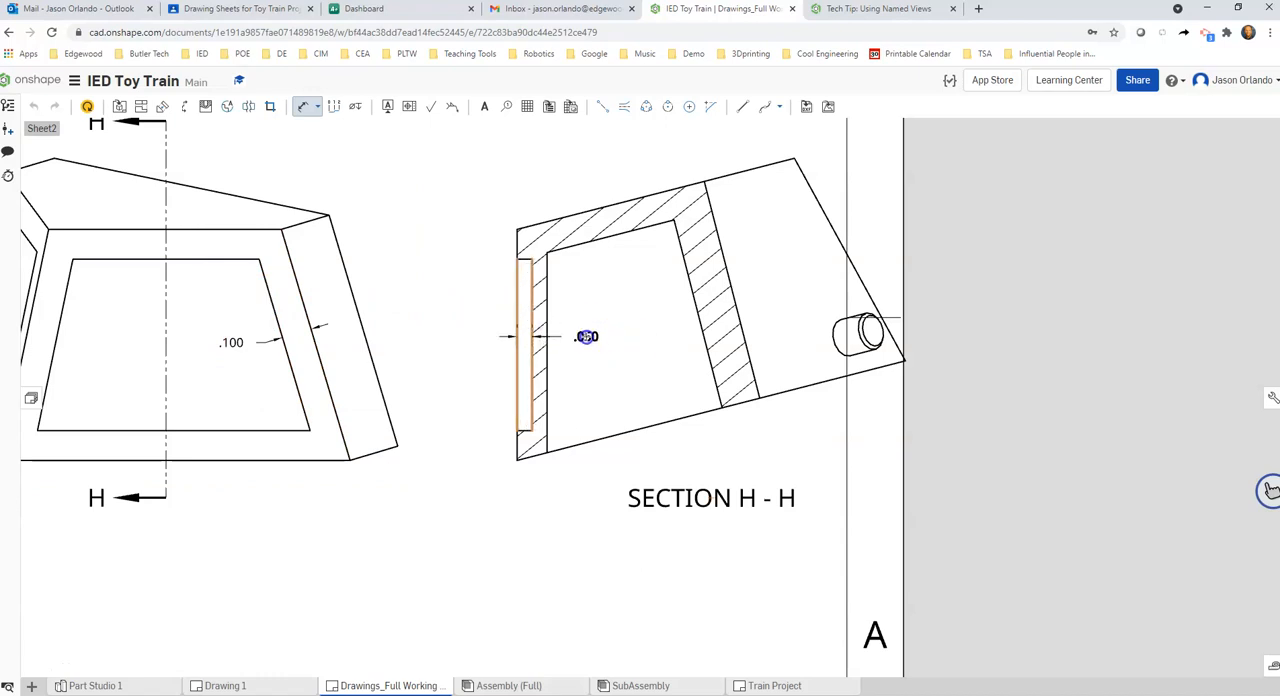
pyautogui.scroll(-1, 374, 354)
pyautogui.moveTo(434, 356); pyautogui.dragTo(453, 358, button='right')
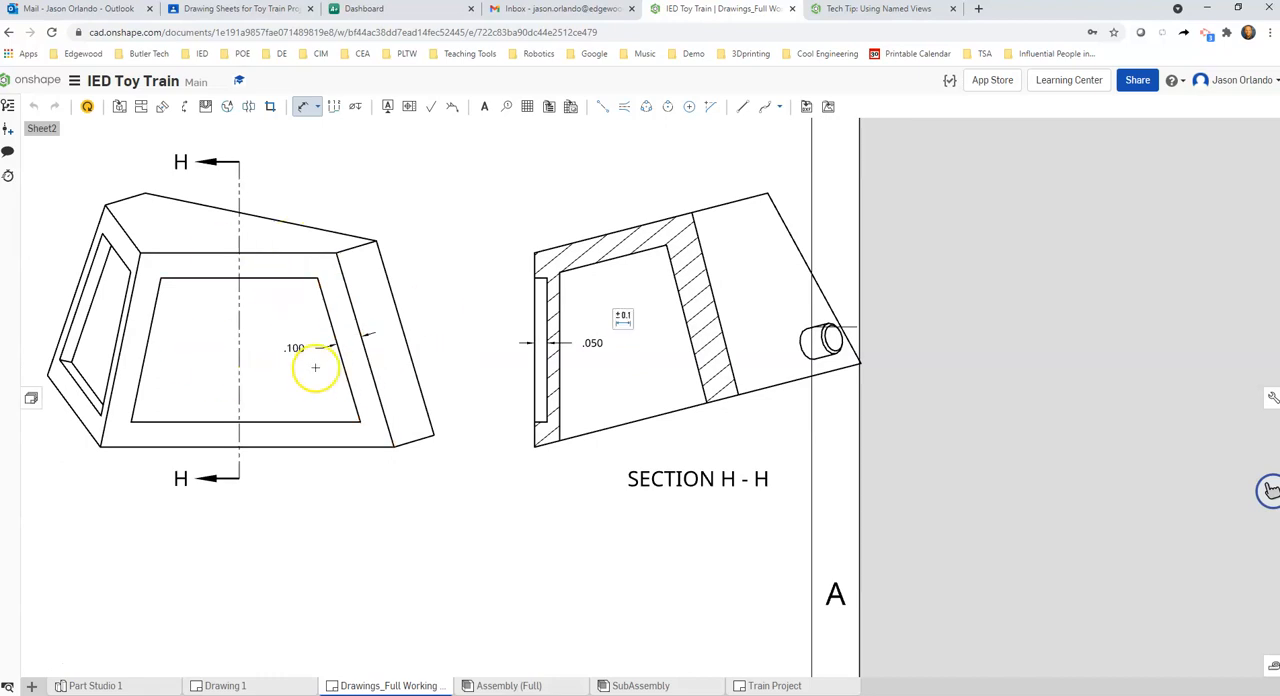
pyautogui.moveTo(310, 369); pyautogui.dragTo(386, 366, button='right')
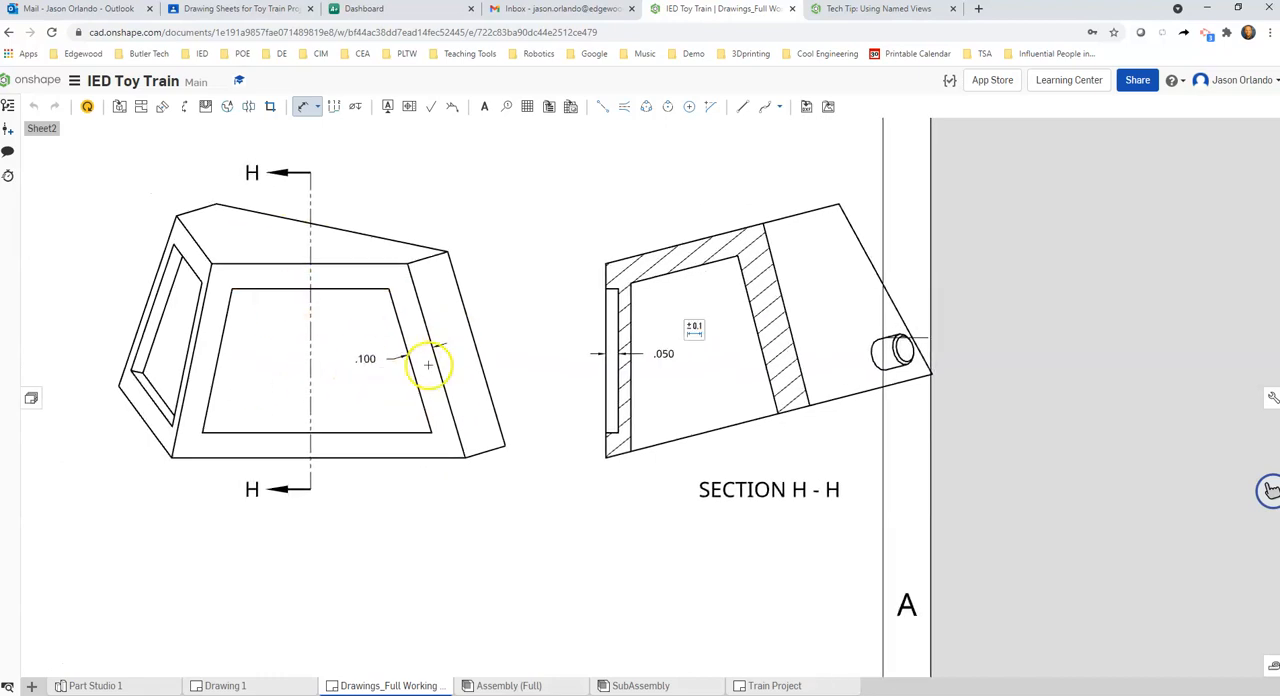
# Compare the recess and wall in Section J-J of the front view with those in Section H-H of the auxiliary view
pyautogui.scroll(1, 424, 363)
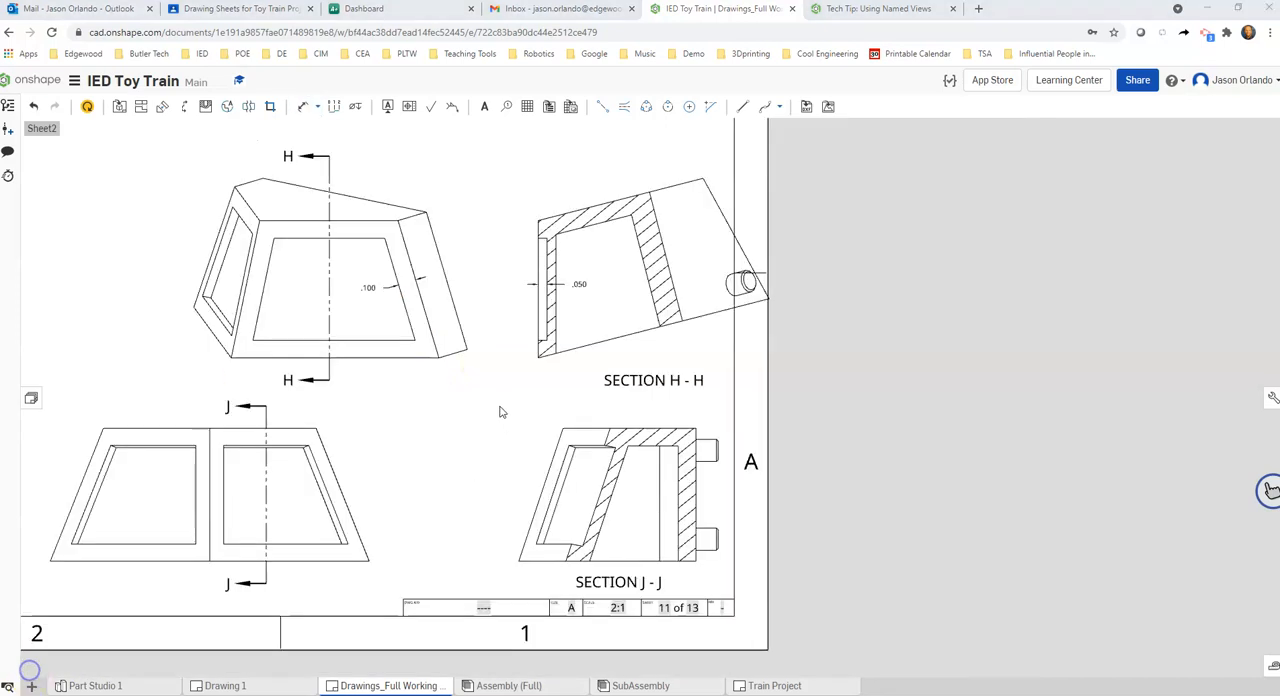
pyautogui.scroll(1, 494, 408)
pyautogui.scroll(1, 518, 392)
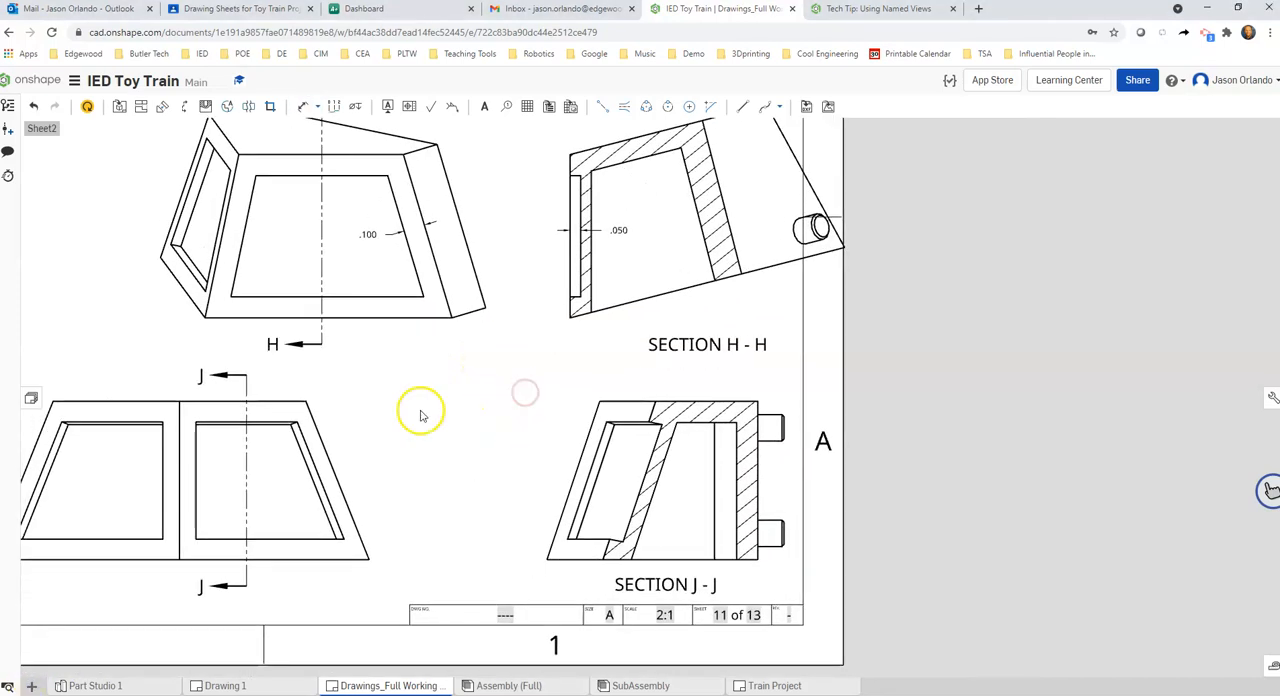
pyautogui.moveTo(499, 390); pyautogui.dragTo(528, 377, button='middle')
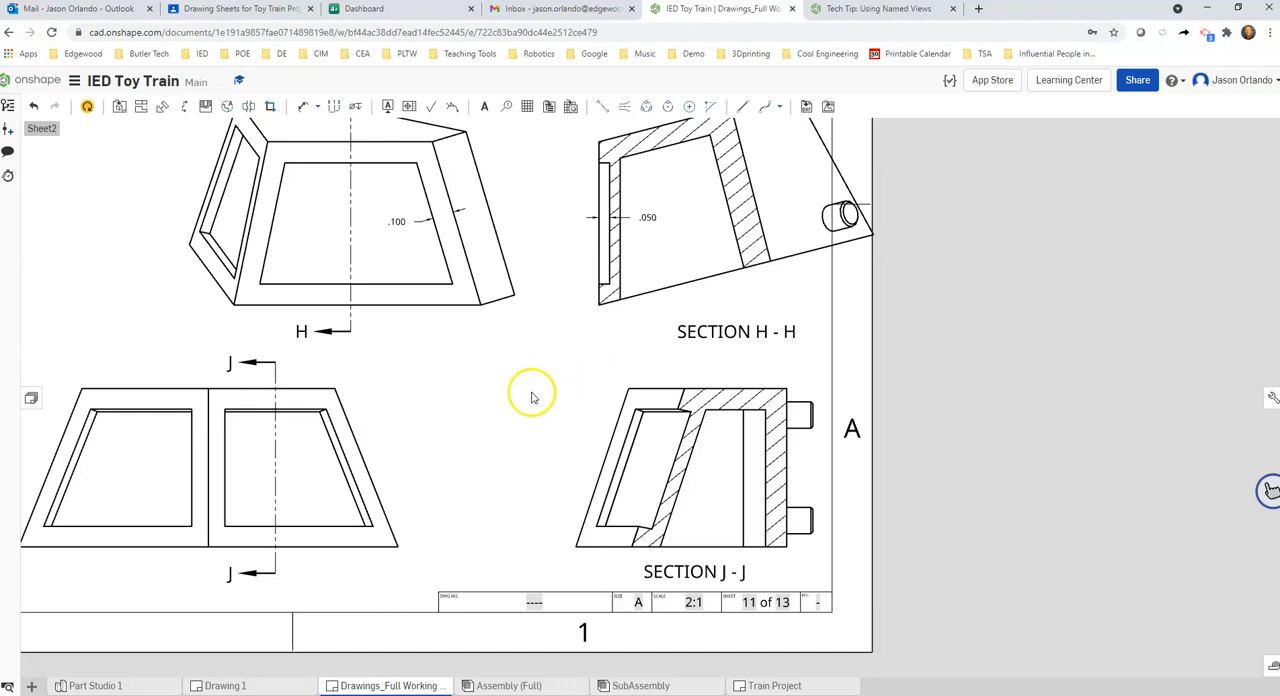
pyautogui.moveTo(534, 394); pyautogui.dragTo(583, 340, button='middle')
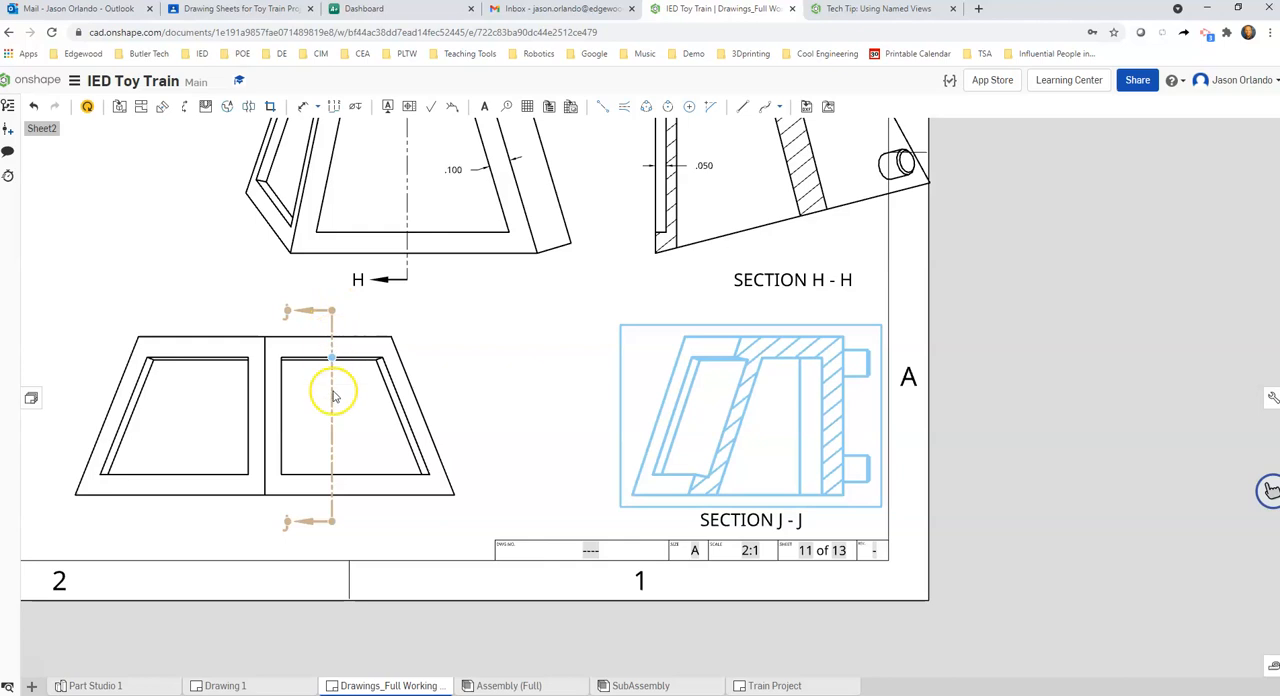
pyautogui.scroll(2, 341, 455)
pyautogui.scroll(-2, 340, 370)
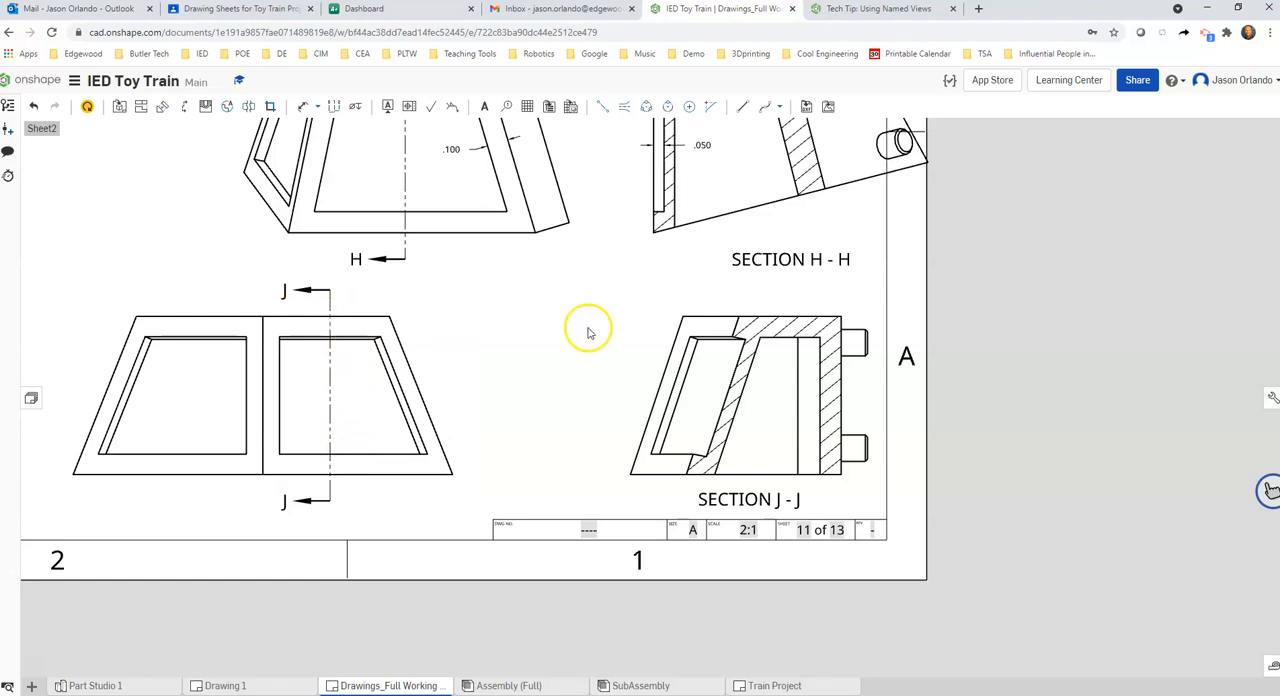
pyautogui.scroll(2, 749, 375)
pyautogui.scroll(-2, 749, 378)
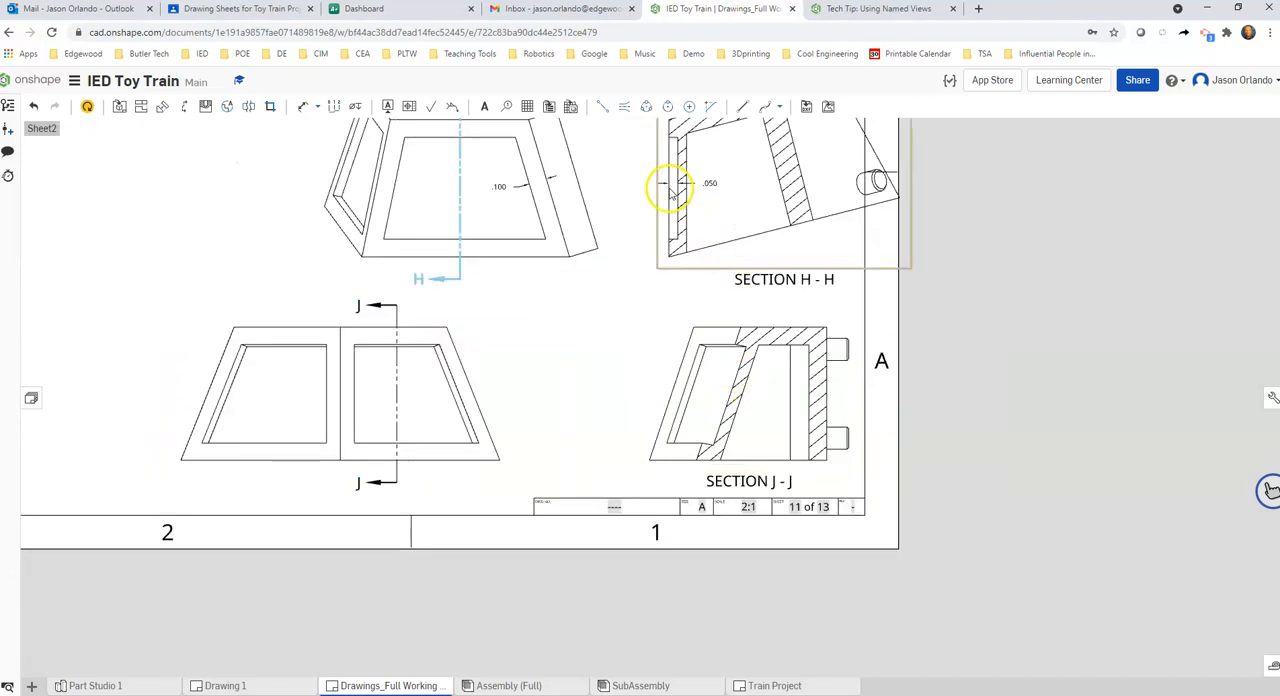
pyautogui.scroll(5, 671, 191)
pyautogui.scroll(-4, 640, 530)
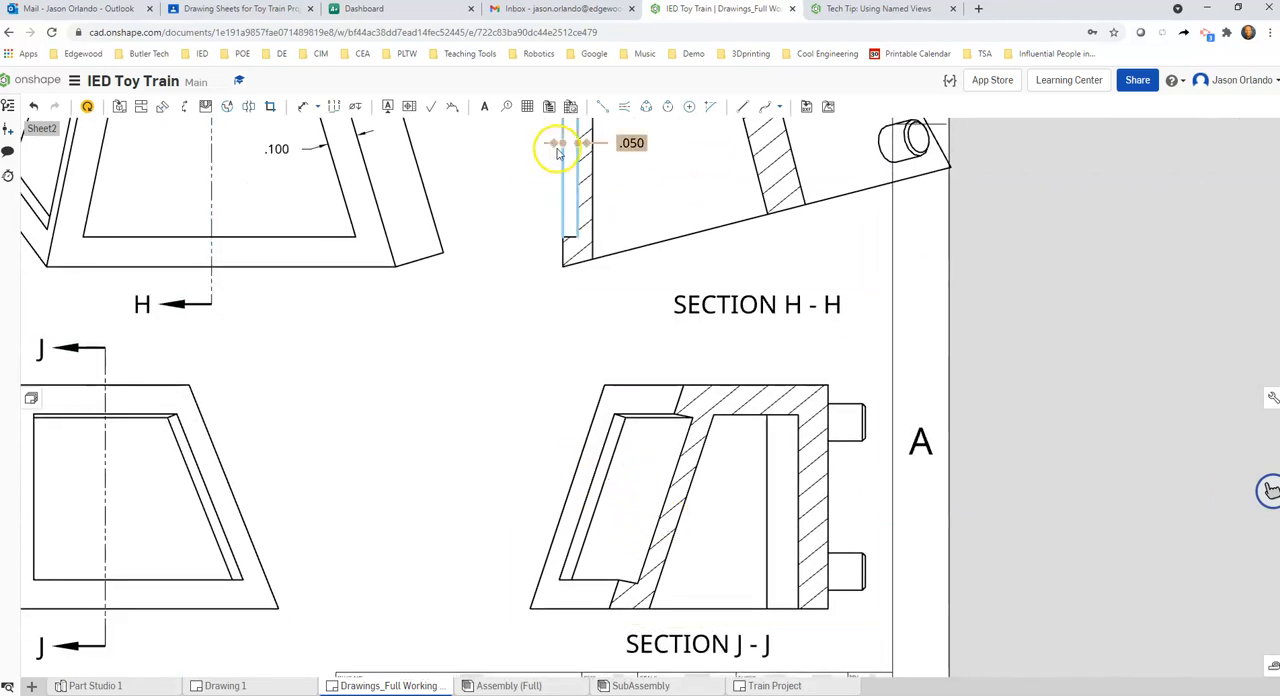
# Delete the recess depth dimension in Section H-H and dimension the thickness of the panel wall behind the recess instead
pyautogui.moveTo(523, 350); pyautogui.dragTo(497, 394, button='middle')
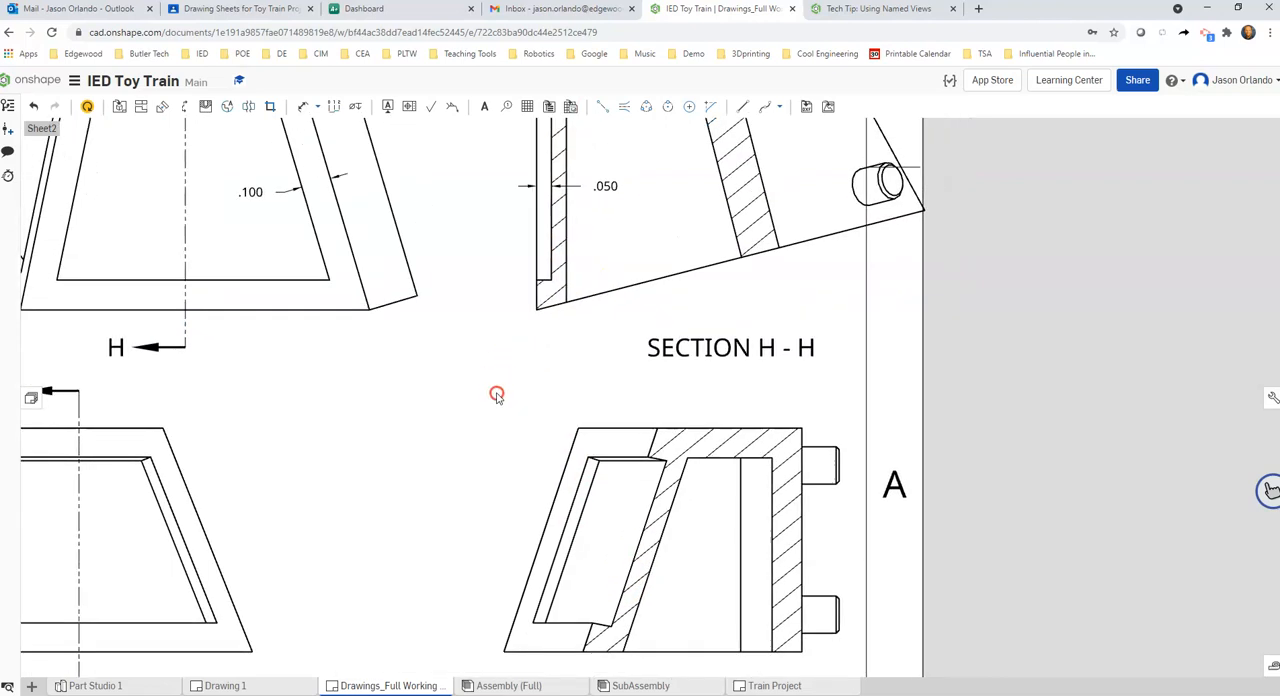
pyautogui.press('Delete')
pyautogui.press('d')
pyautogui.click(565, 194)
pyautogui.click(549, 194)
pyautogui.click(606, 200)
# Dimension the thickness of the slanted wall behind the recess in Section J-J
pyautogui.click(645, 516)
pyautogui.click(684, 540)
pyautogui.click(687, 553)
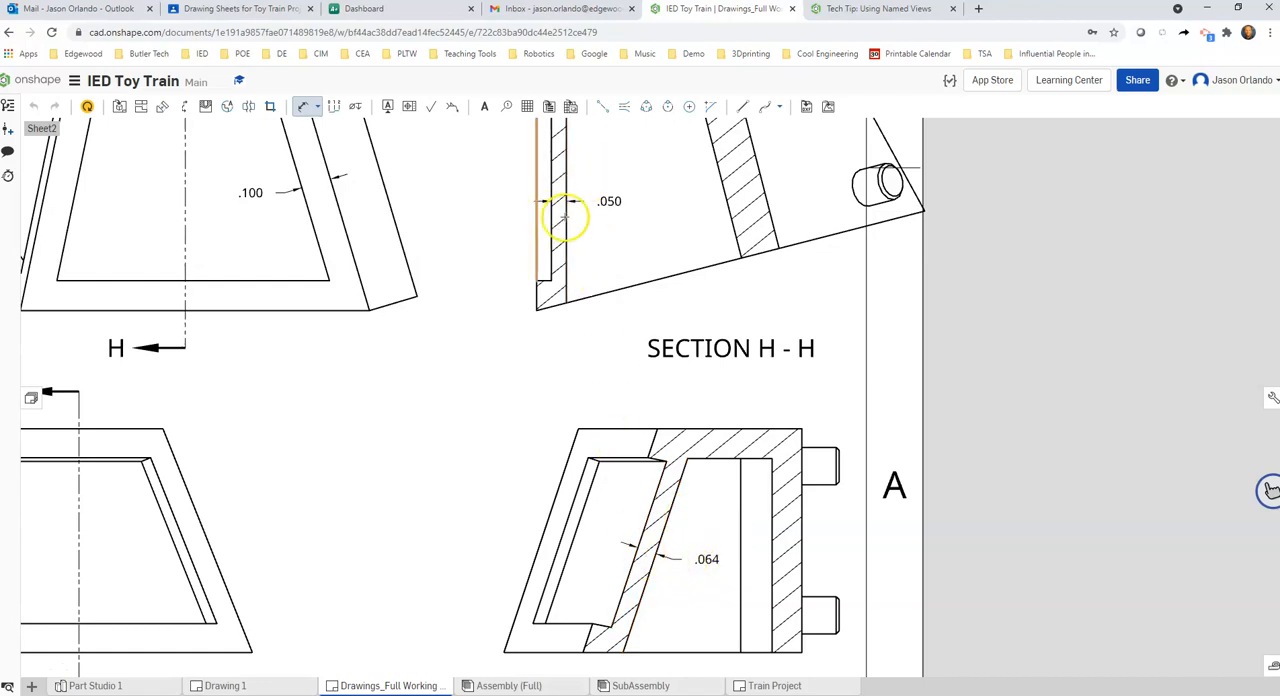
pyautogui.press('Escape')
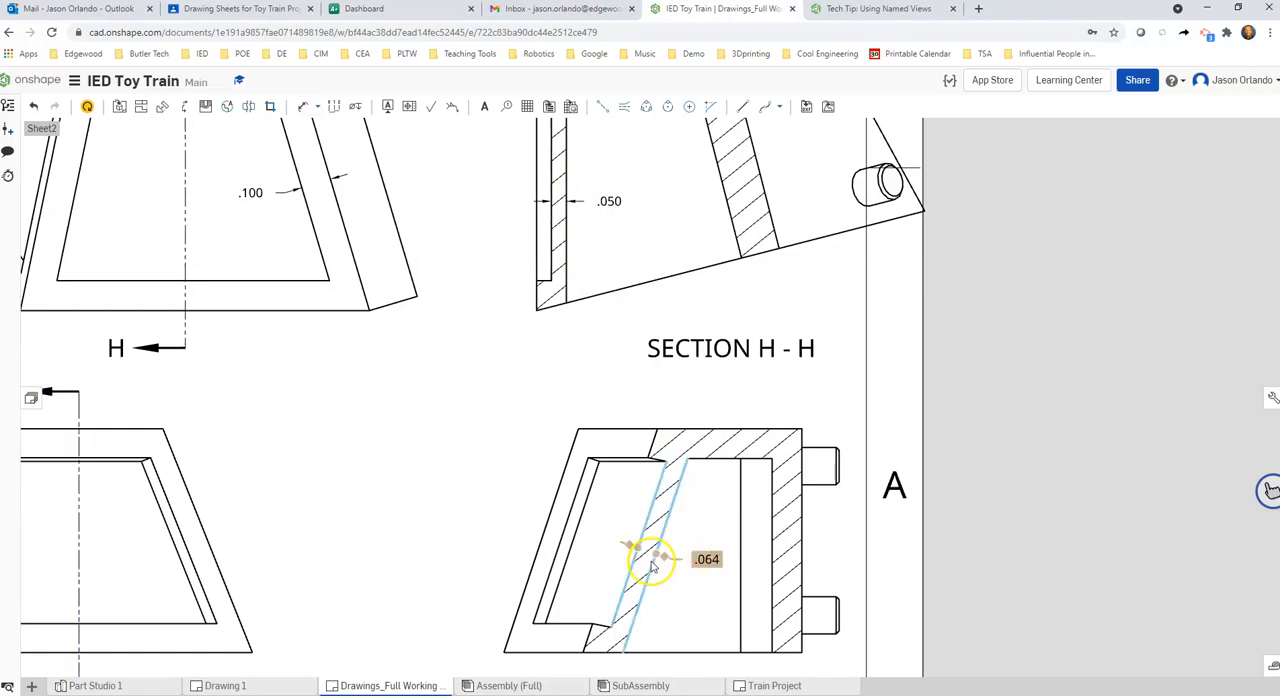
pyautogui.scroll(2, 645, 555)
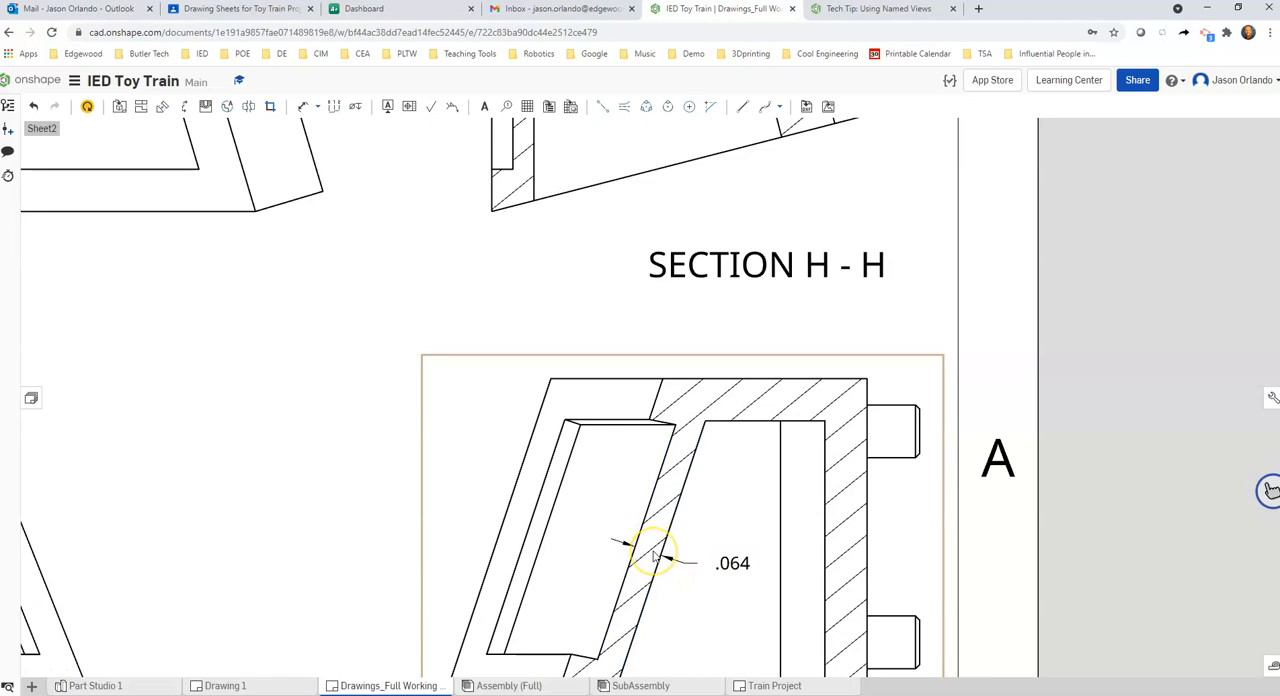
# Compare the wall thickness dimensions in Section H-H and Section J-J against the cutting lines in their auxiliary and front parent views
pyautogui.click(659, 539)
pyautogui.scroll(-3, 645, 540)
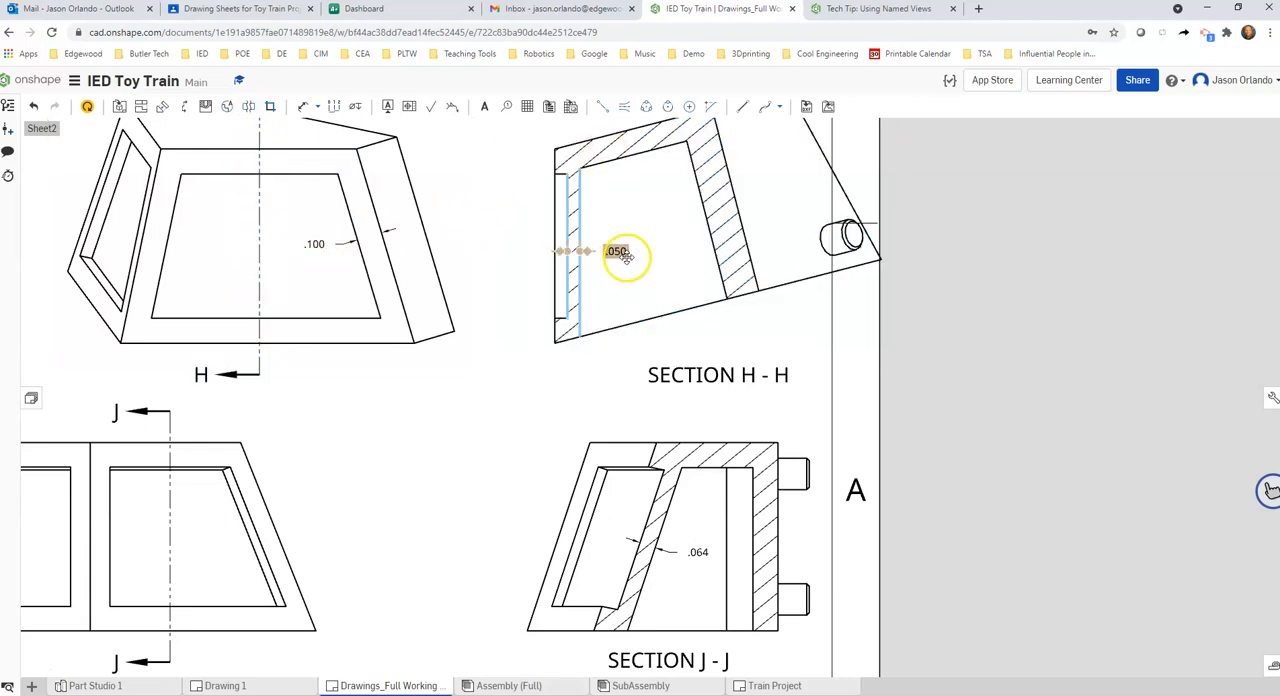
pyautogui.scroll(3, 573, 255)
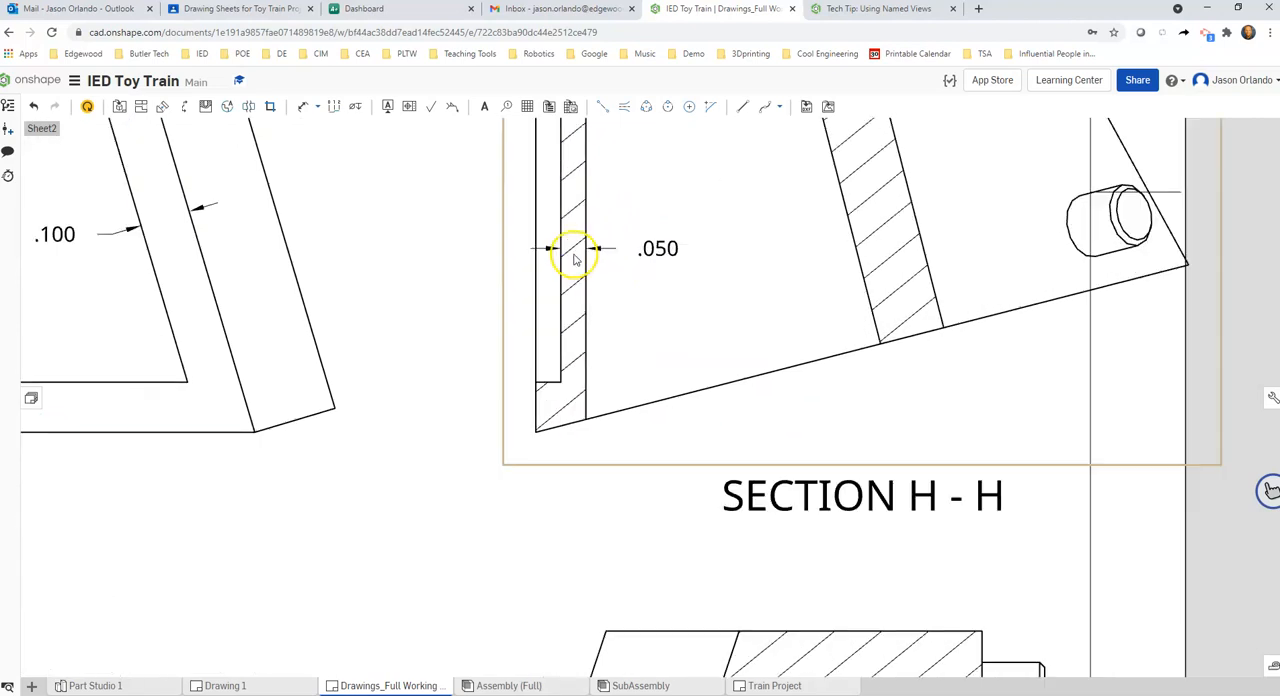
pyautogui.scroll(-5, 575, 258)
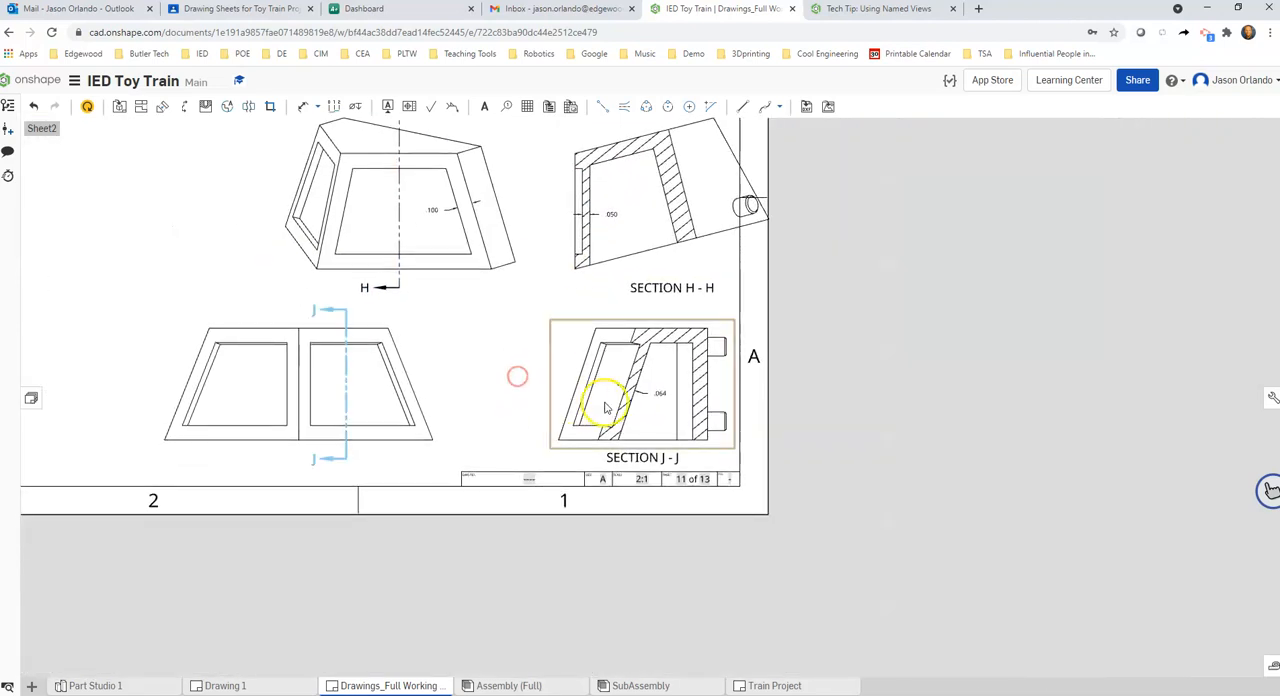
pyautogui.scroll(4, 586, 240)
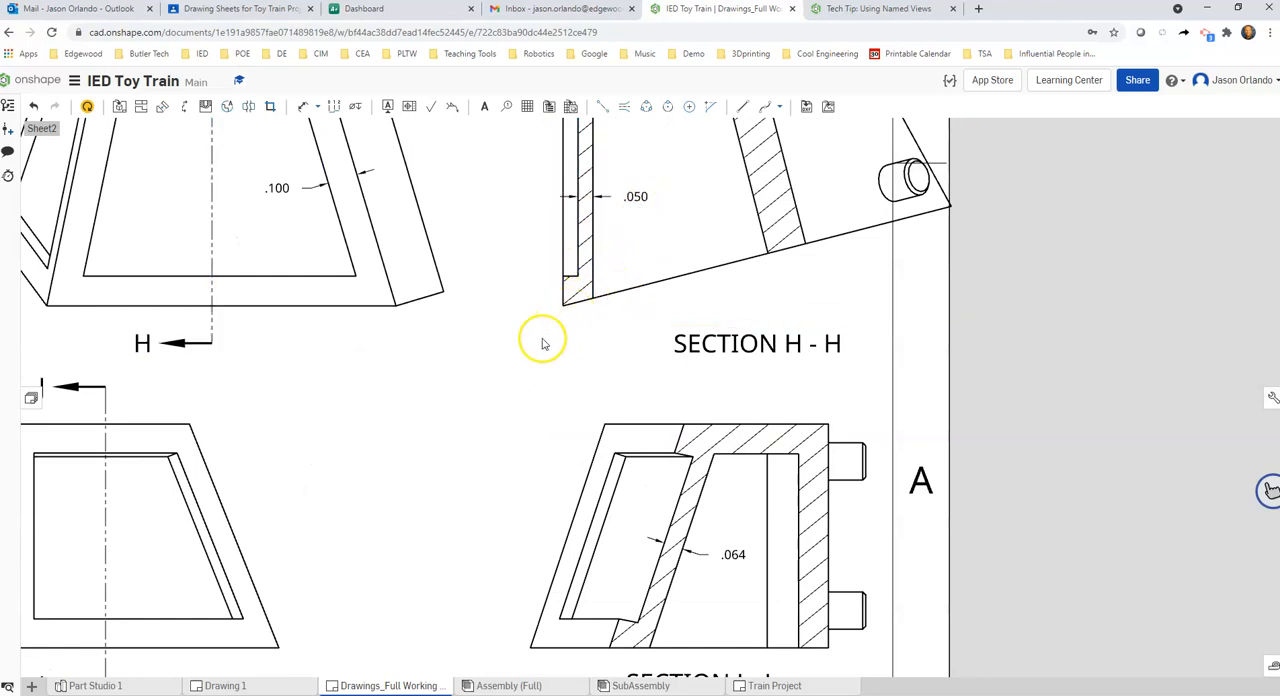
pyautogui.moveTo(542, 340); pyautogui.dragTo(534, 359, button='middle')
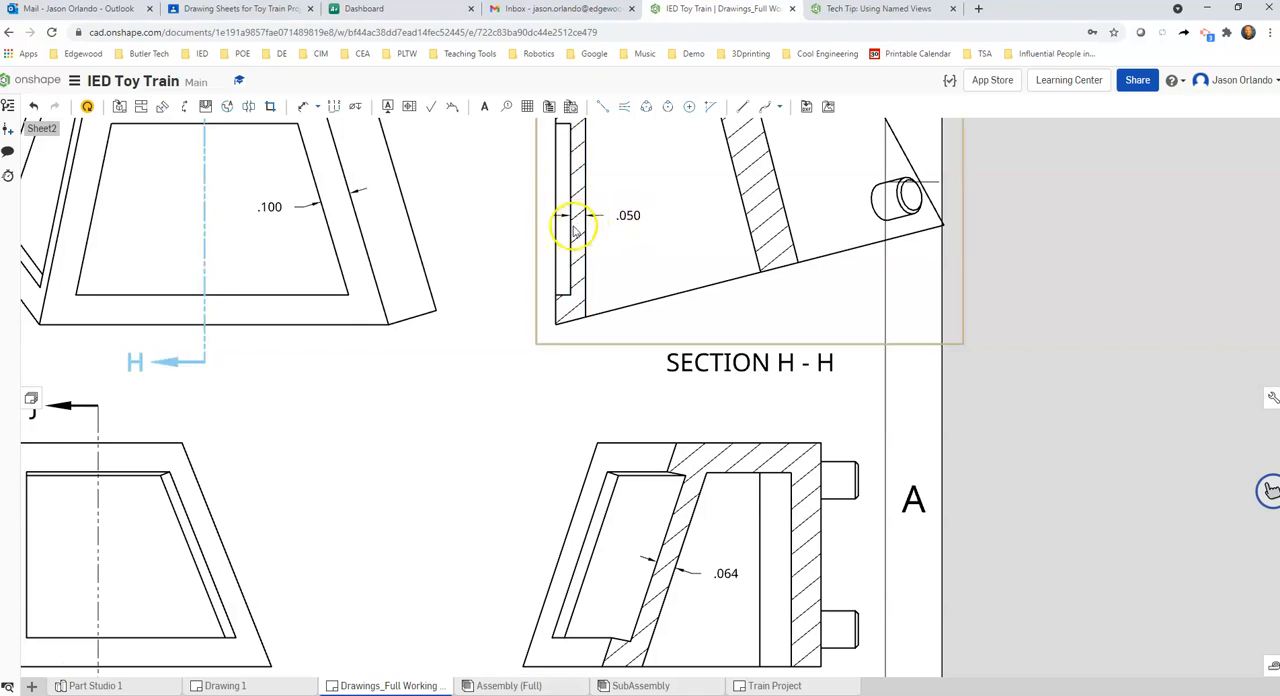
pyautogui.scroll(-3, 509, 368)
pyautogui.scroll(5, 586, 391)
pyautogui.scroll(-4, 645, 444)
pyautogui.scroll(2, 643, 391)
pyautogui.scroll(-2, 614, 377)
pyautogui.moveTo(621, 383); pyautogui.dragTo(621, 343, button='middle')
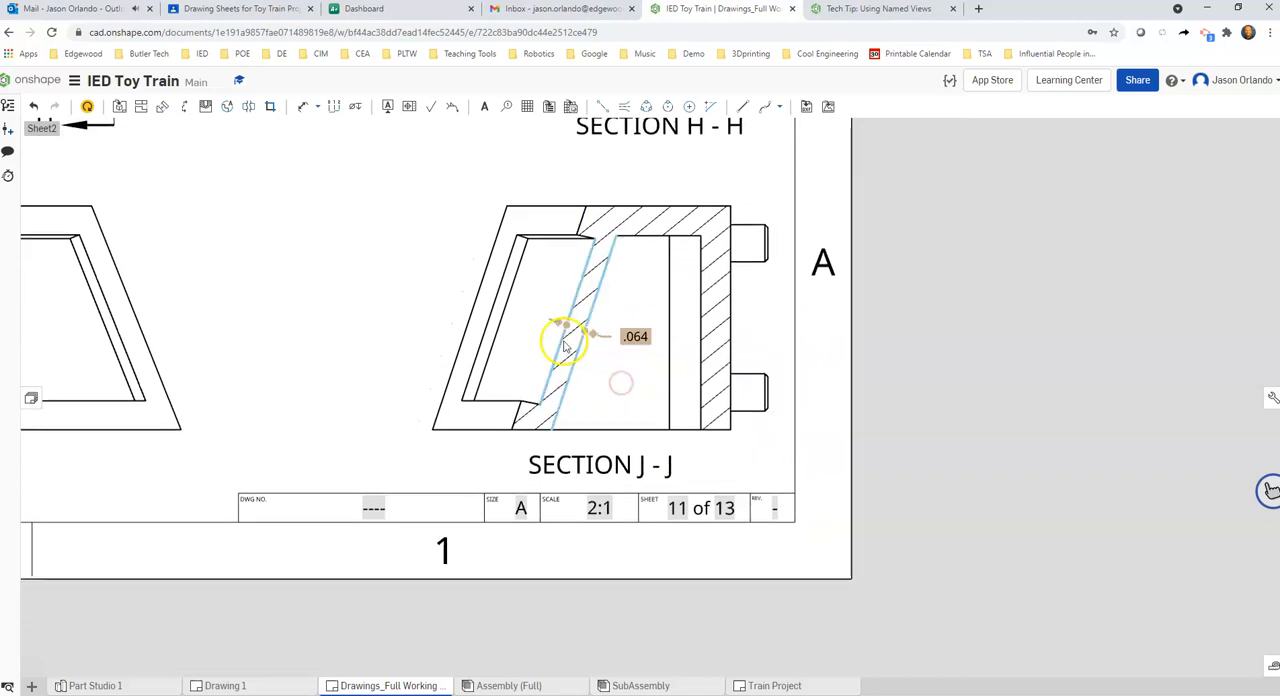
pyautogui.scroll(-3, 586, 349)
pyautogui.scroll(2, 598, 336)
pyautogui.moveTo(370, 302); pyautogui.dragTo(421, 323, button='middle')
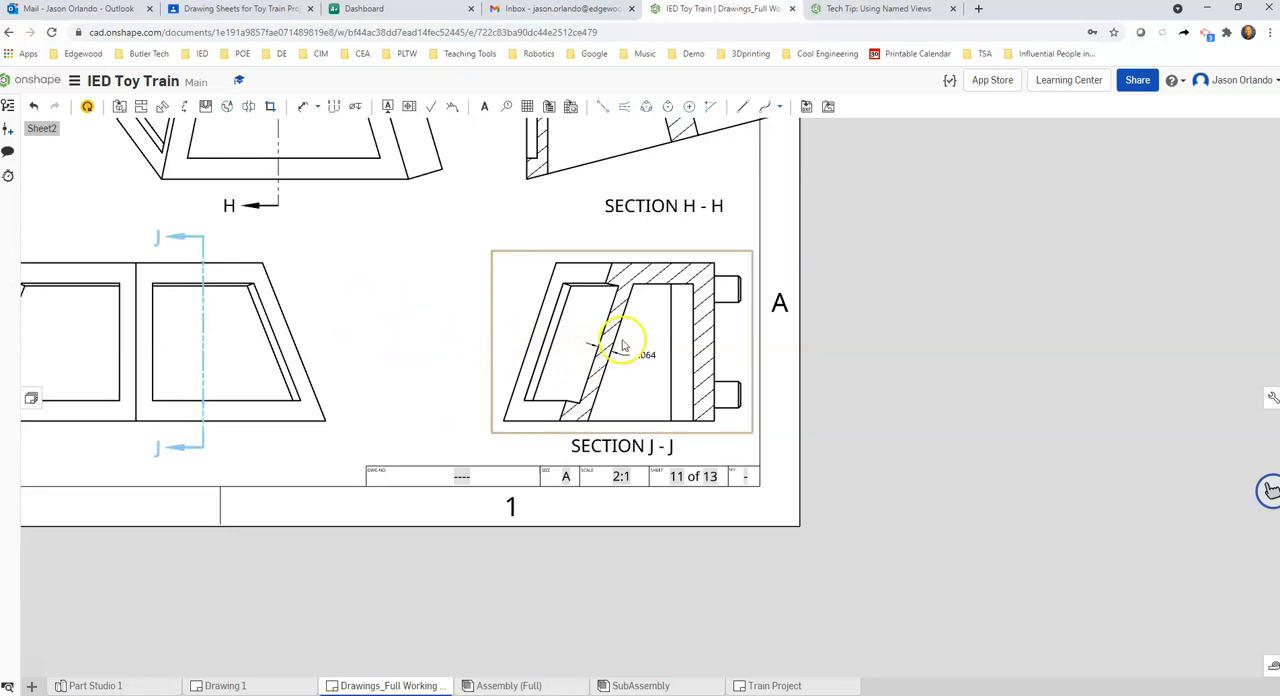
pyautogui.scroll(-1, 424, 289)
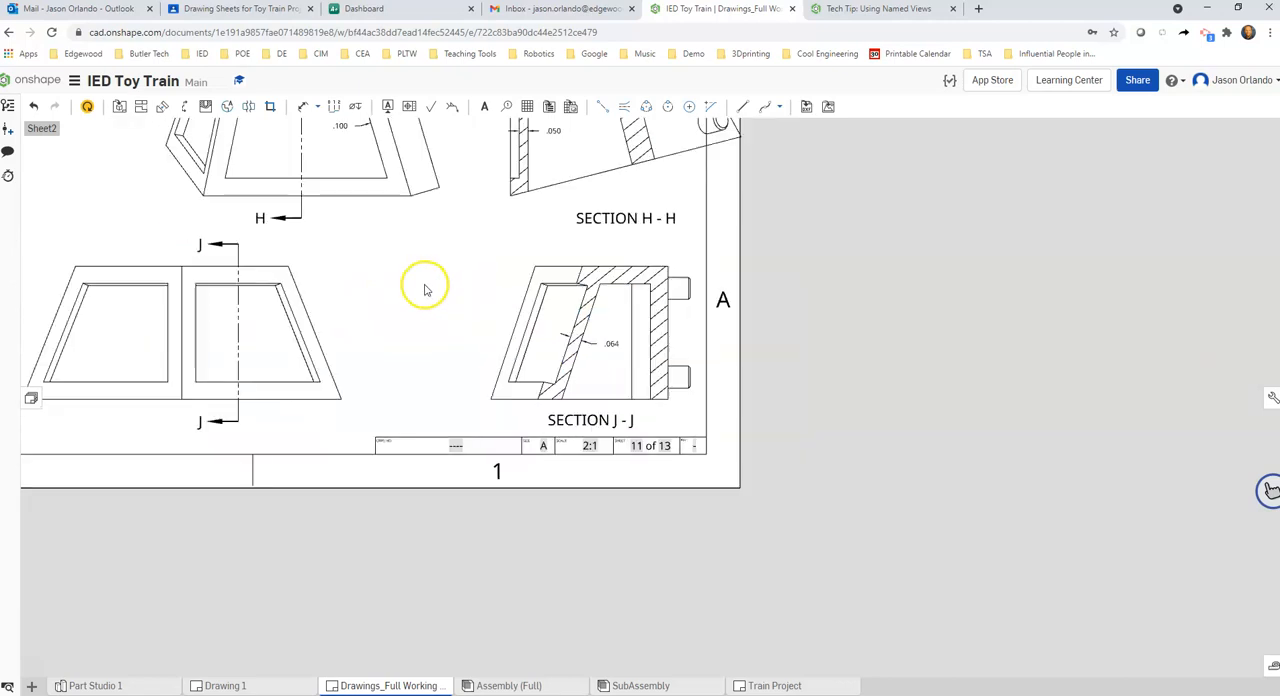
pyautogui.moveTo(427, 291); pyautogui.dragTo(487, 410, button='middle')
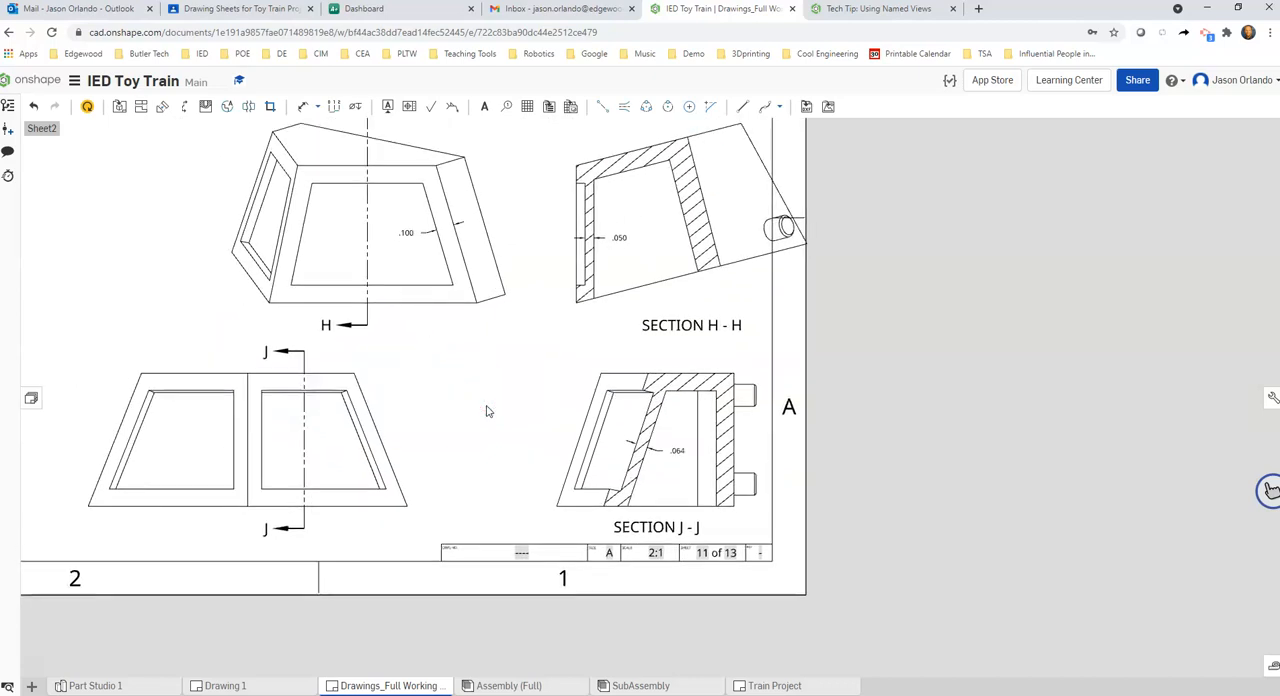